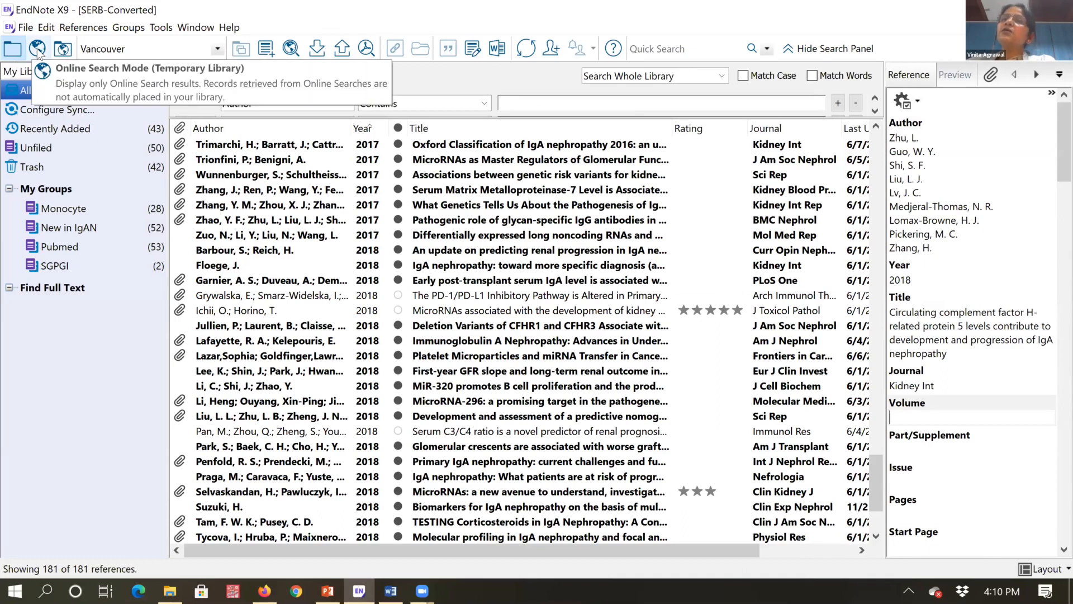
Display the online search mode and switch to the integrated library and online search mode.
click(37, 49)
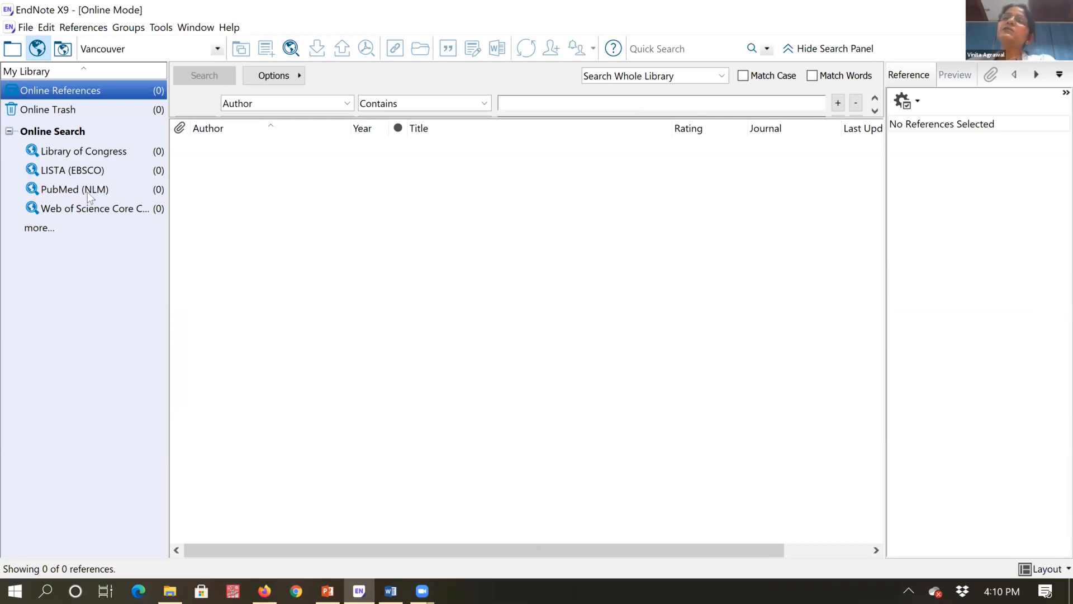
click(63, 49)
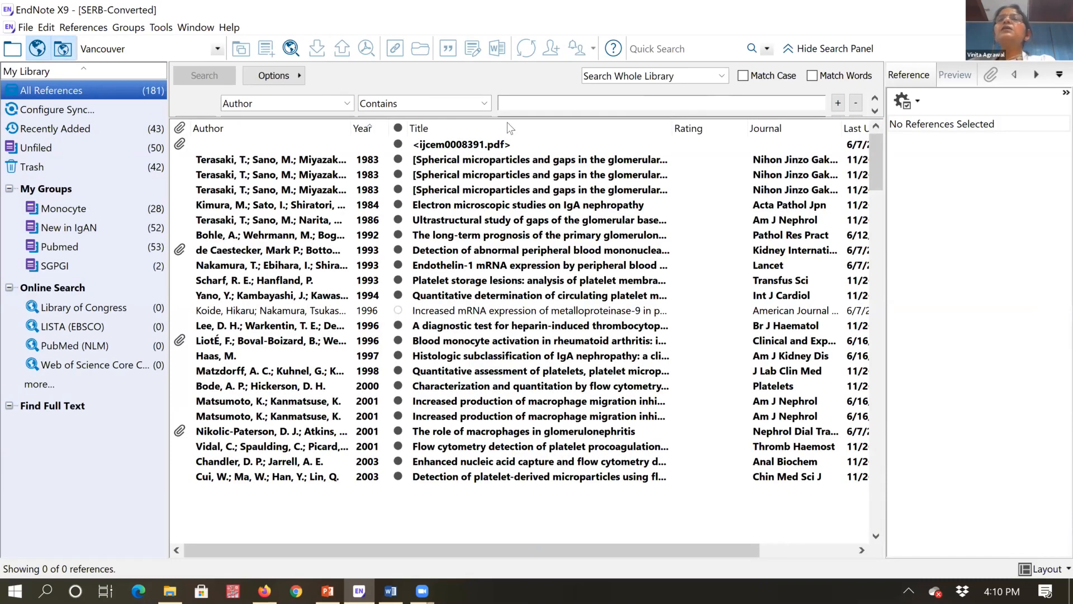
Resize the search panel to fit three criteria rows, trying "Mic" as the author criterion and clearing it again.
drag(494, 277, 494, 277)
click(514, 100)
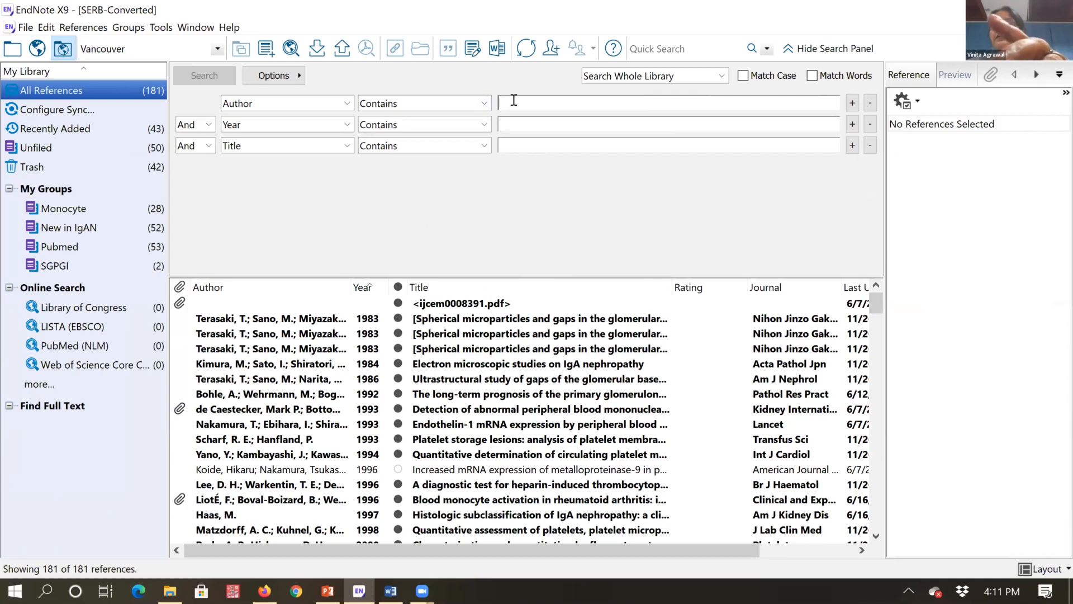
text(Mic)
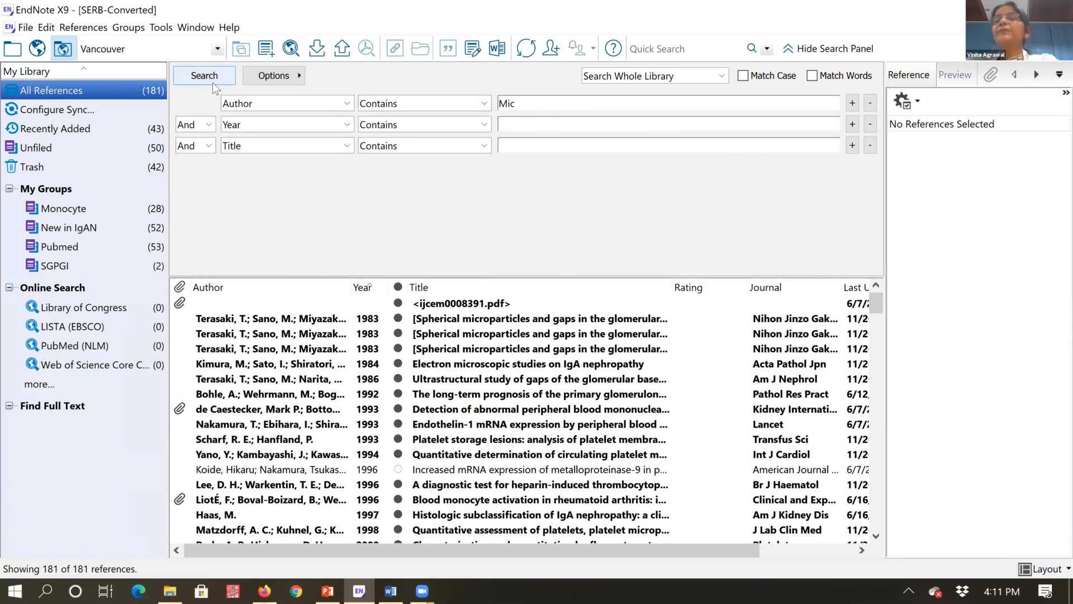
key(BackSpace)
key(BackSpace)
key(BackSpace)
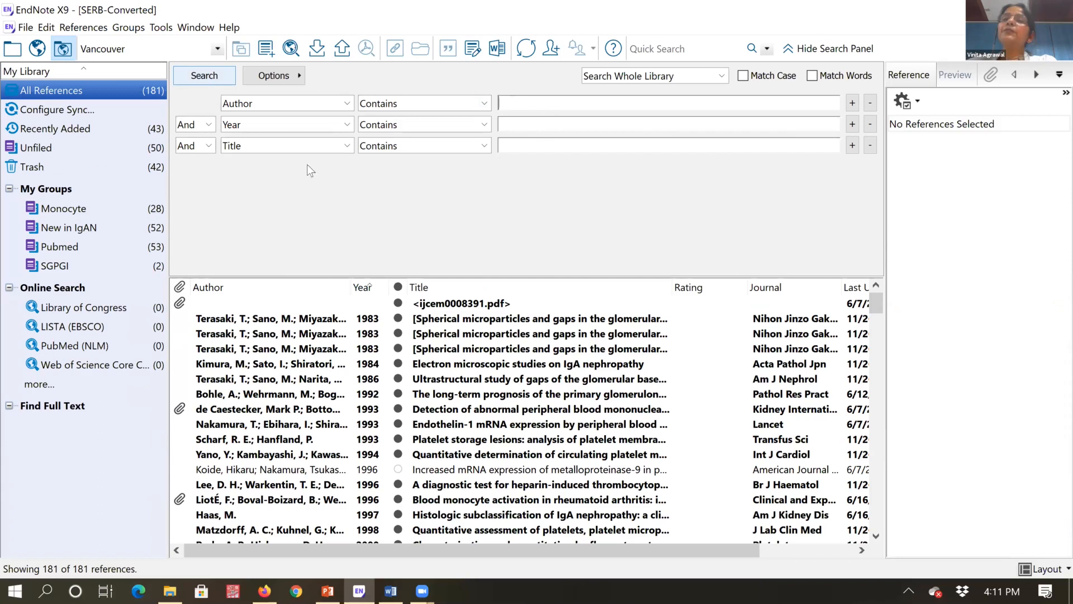
drag(444, 276, 433, 159)
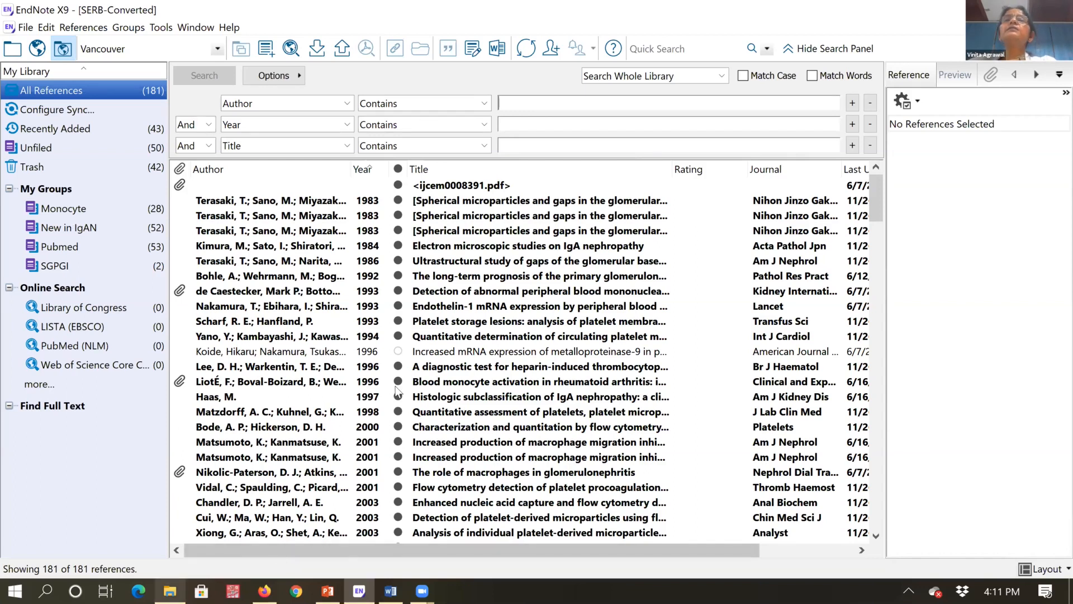
Switch to Firefox, search the web for "pubmed" in a new tab and open the PubMed site.
key(alt+Tab)
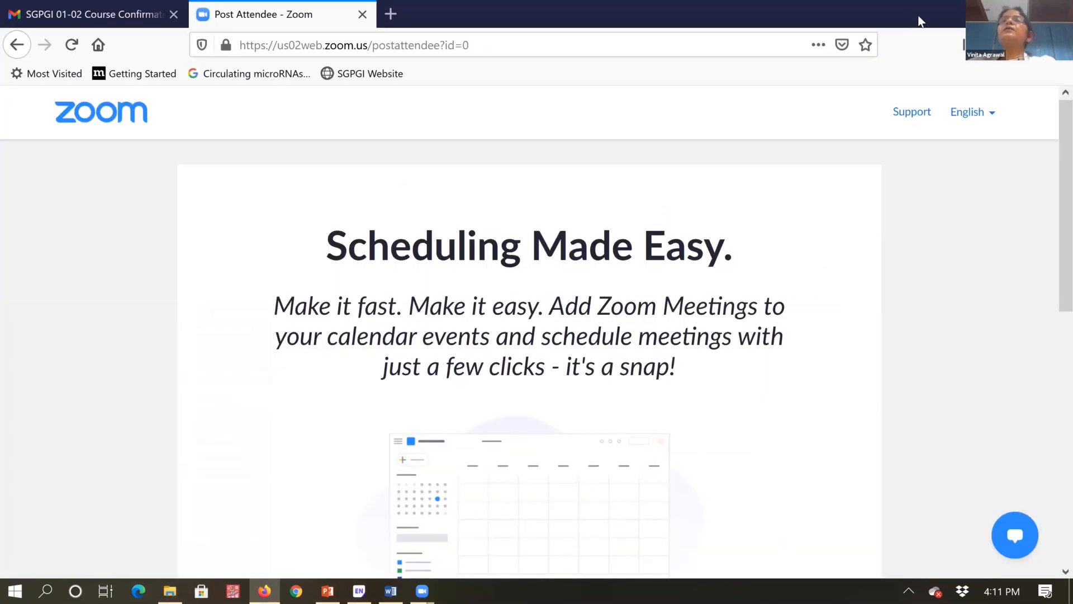
click(391, 15)
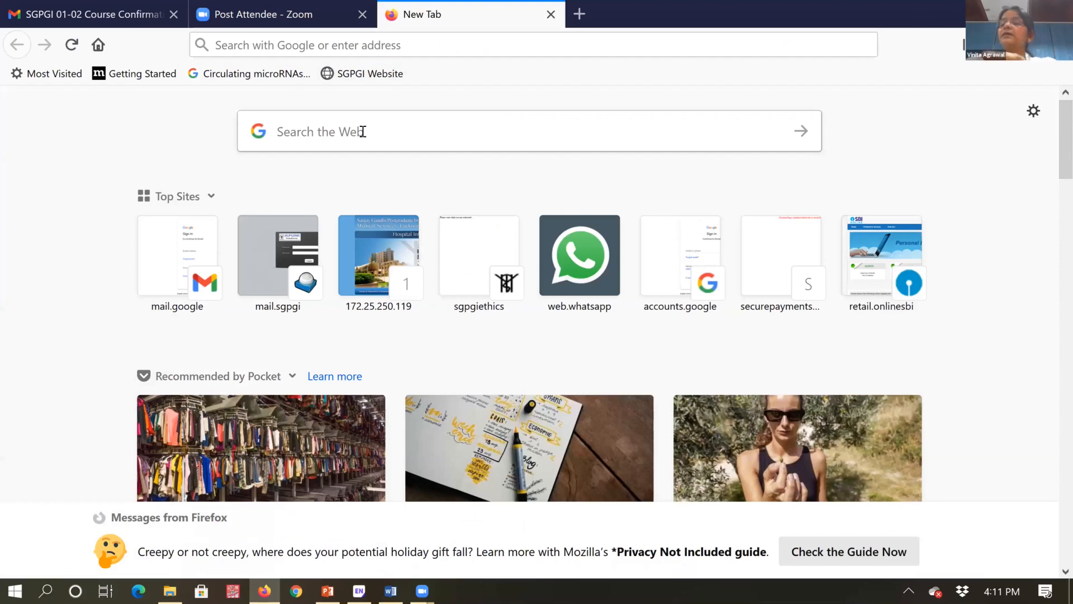
click(362, 131)
text(pubmed)
key(Return)
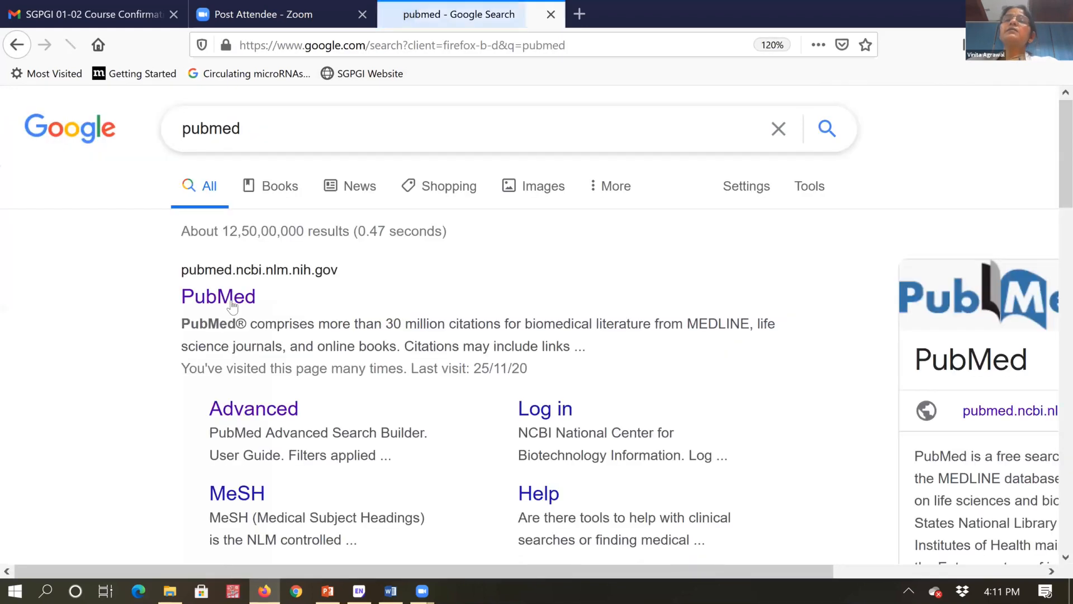
click(232, 307)
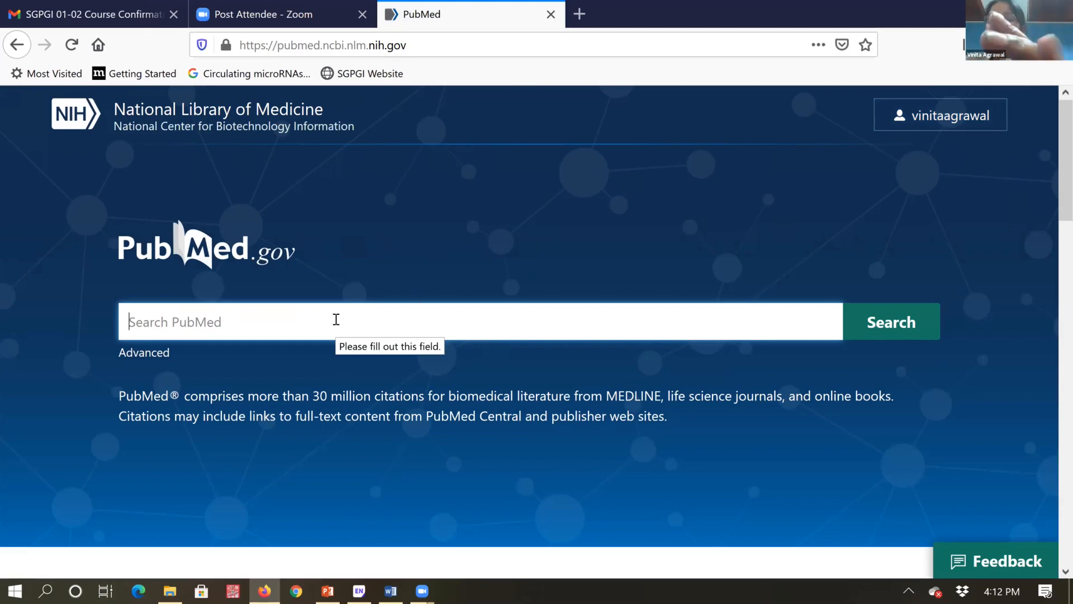
Search PubMed for "microparticles in IgA Nephropathy".
text(microparticles in IgA Nephr)
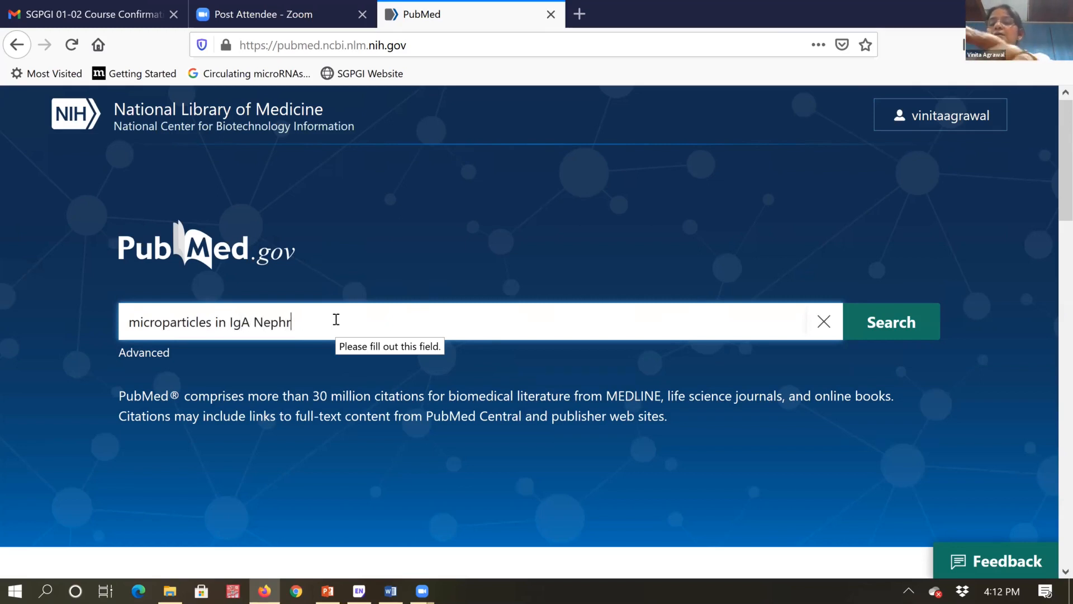
text(opathy)
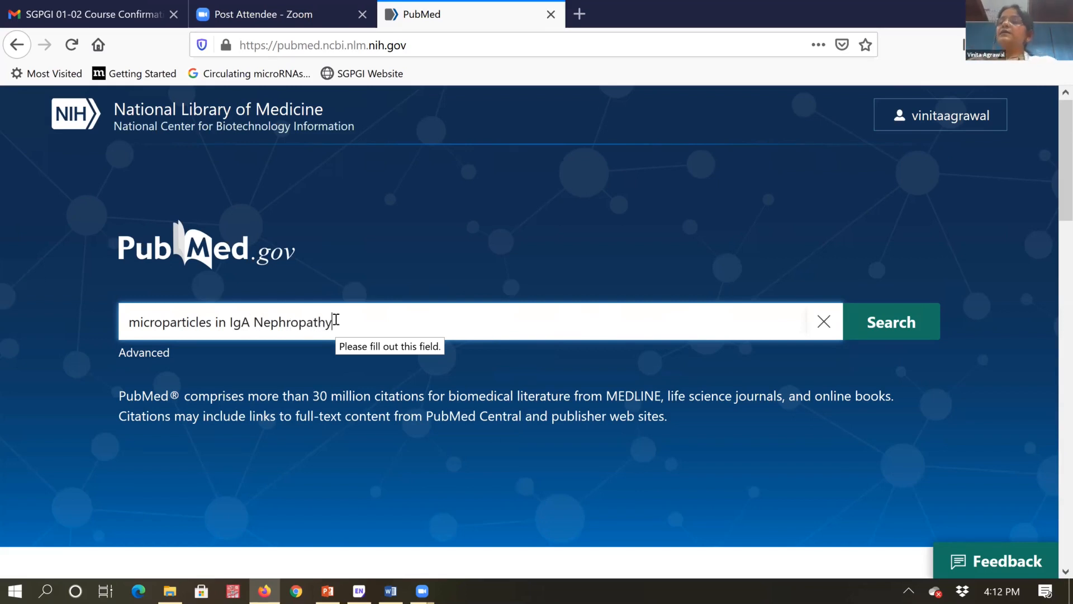
click(891, 320)
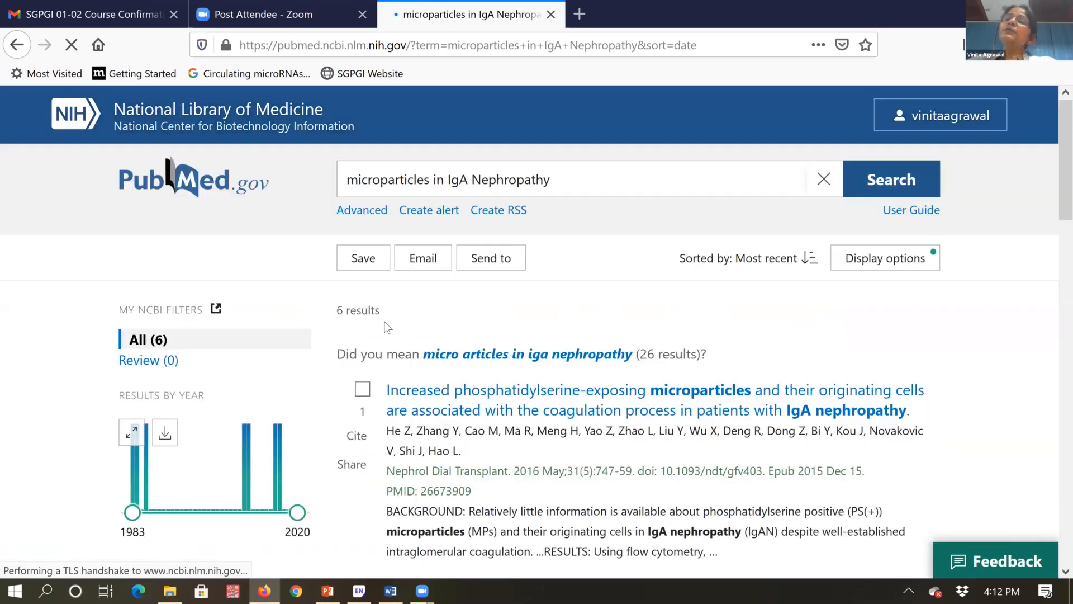
Export all results on this page for a citation manager, import them into EndNote with ResearchSoft Direct Export Helper, and view the first imported reference.
click(482, 265)
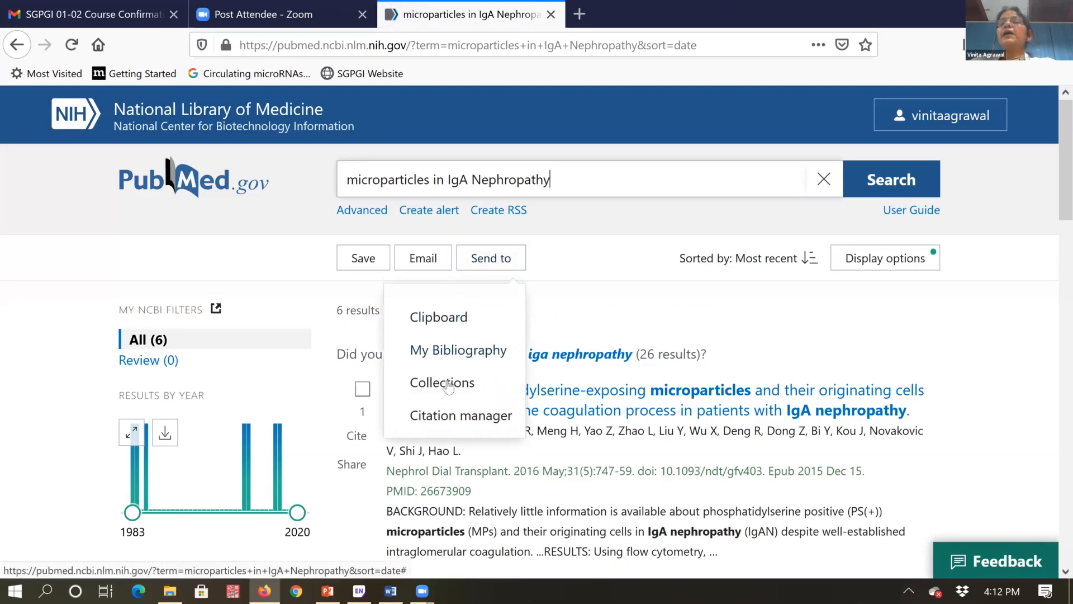
click(444, 416)
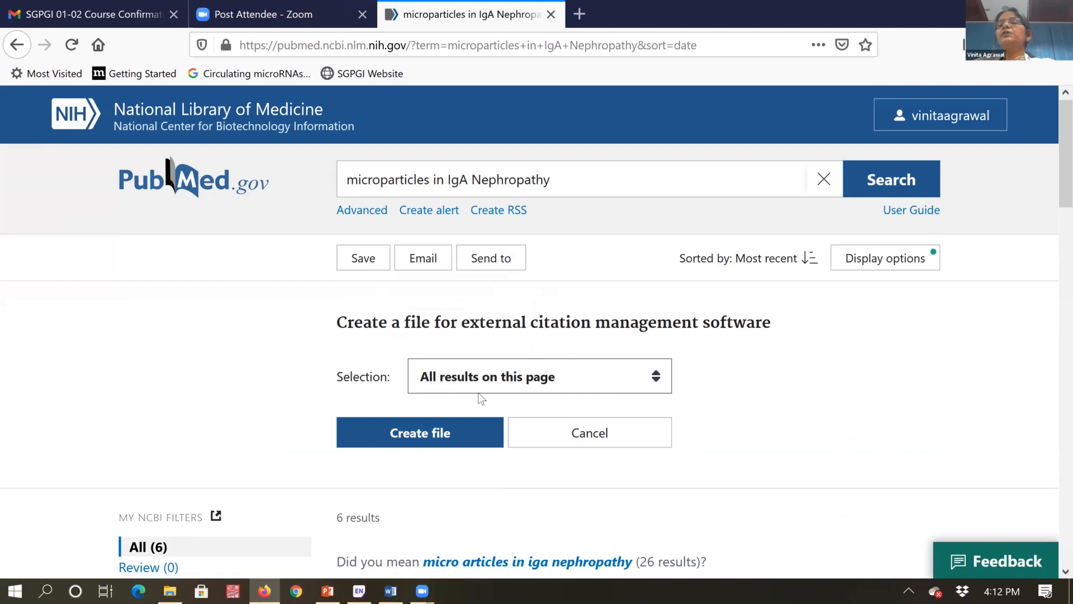
click(428, 438)
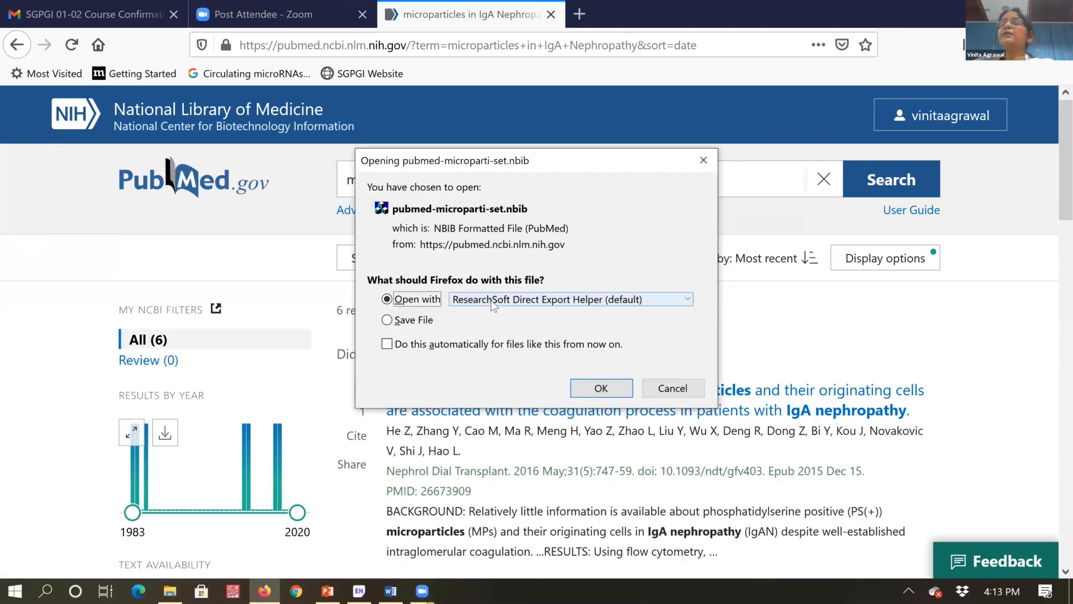
click(606, 376)
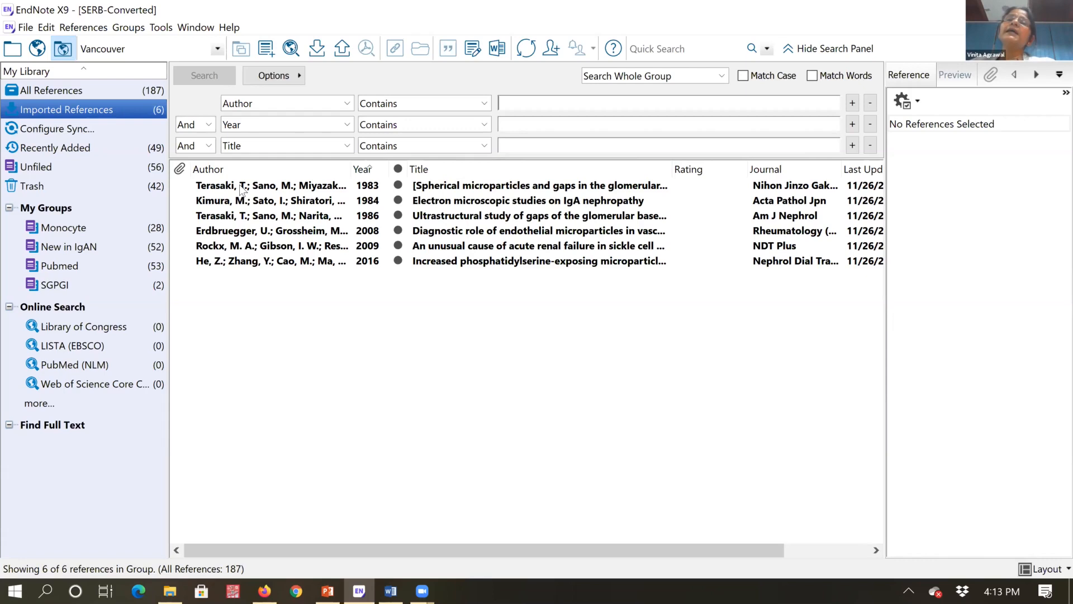
click(270, 303)
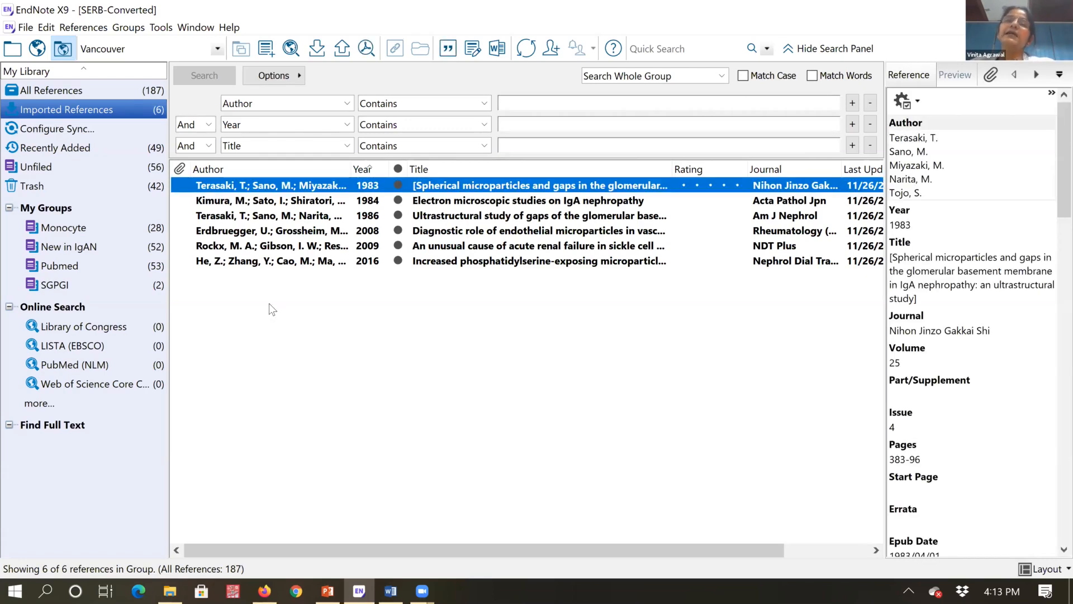
click(270, 303)
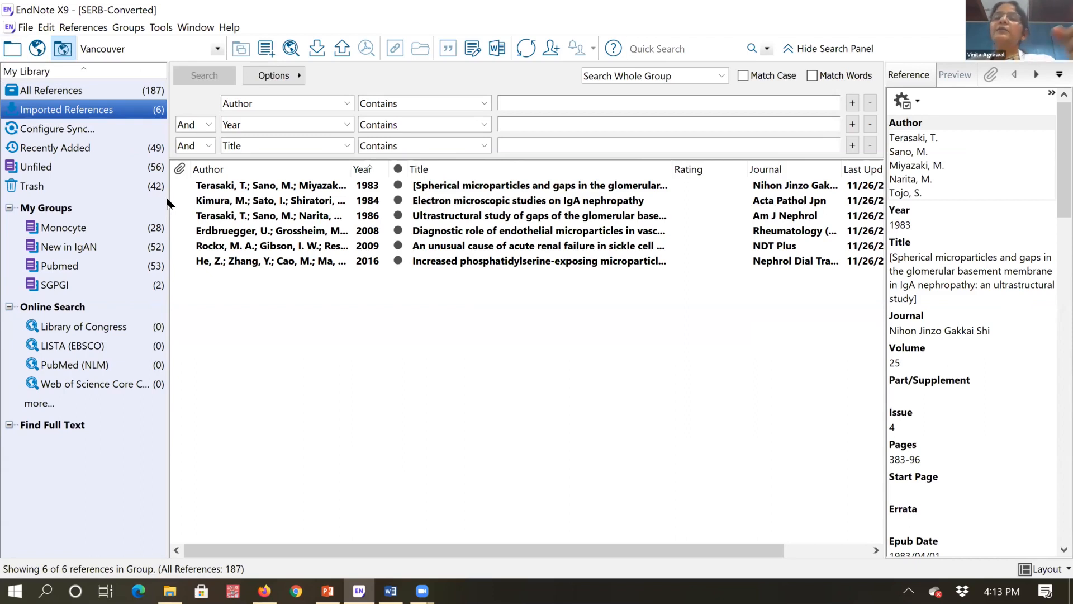
Start a folder import and choose the Renal tx._BANFF folder inside Desktop\End Note as the source.
click(25, 28)
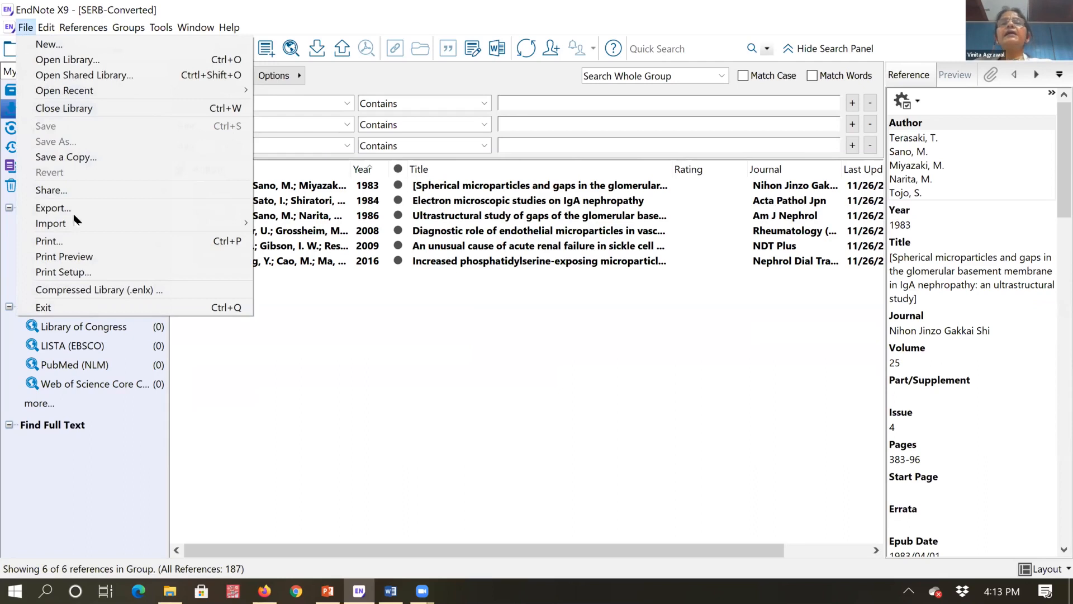
mouse_move(151, 218)
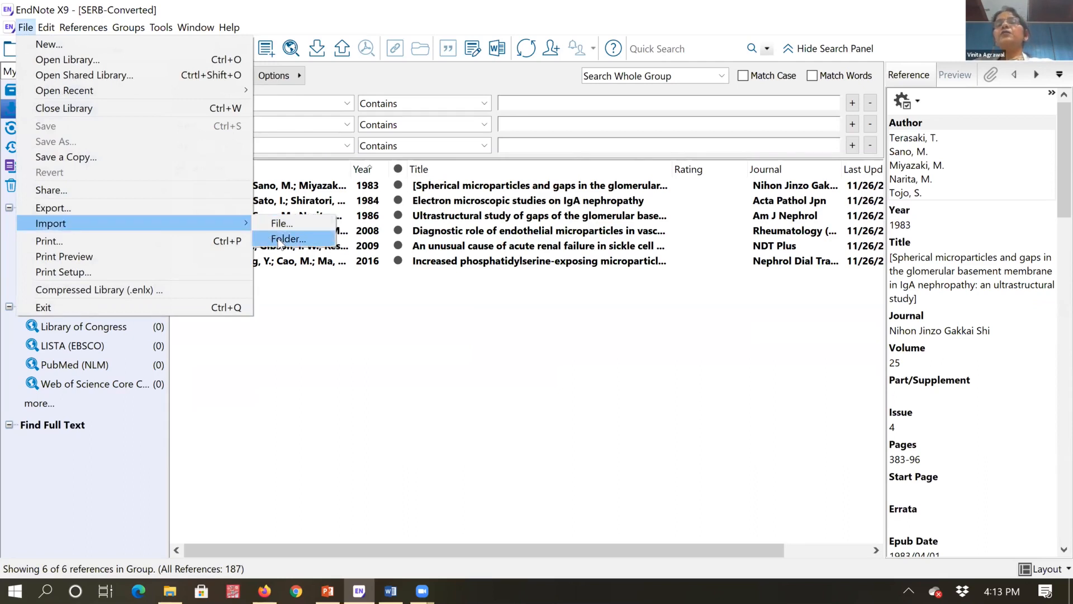
click(275, 240)
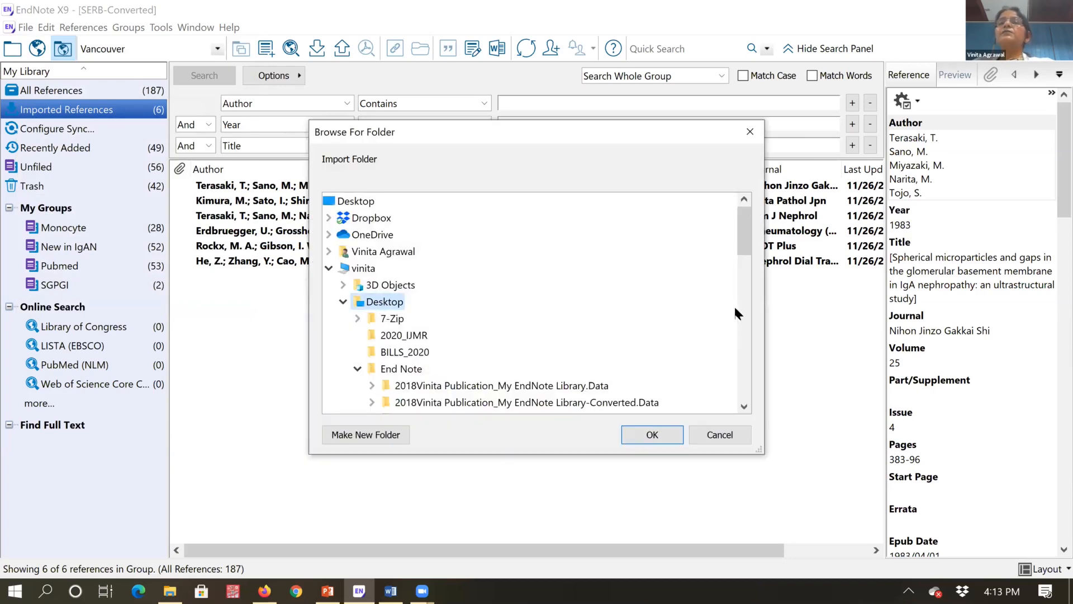
scroll(735, 266, down, 3)
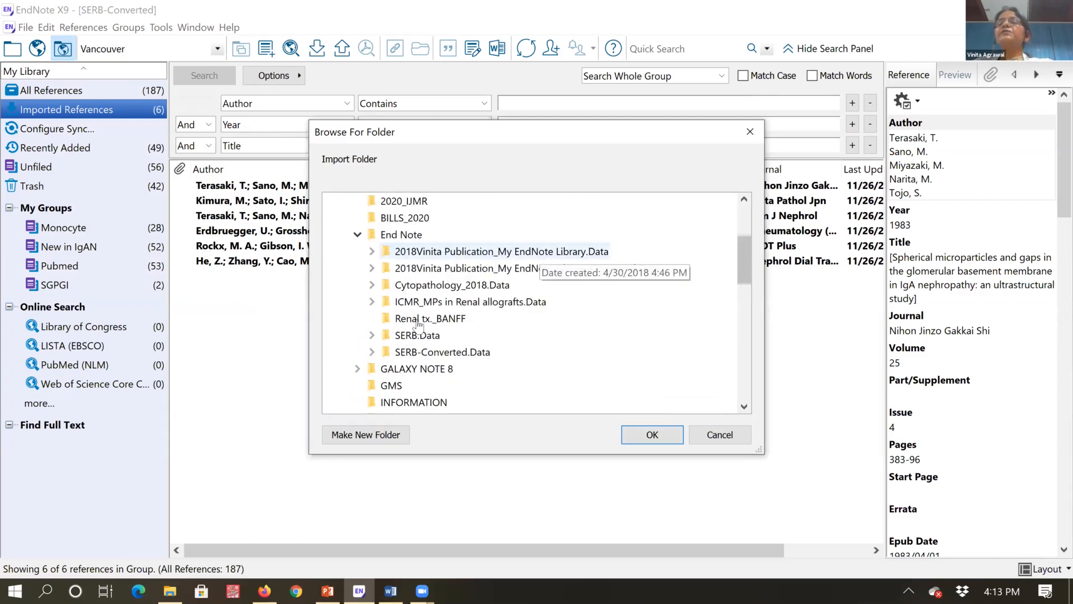
click(420, 320)
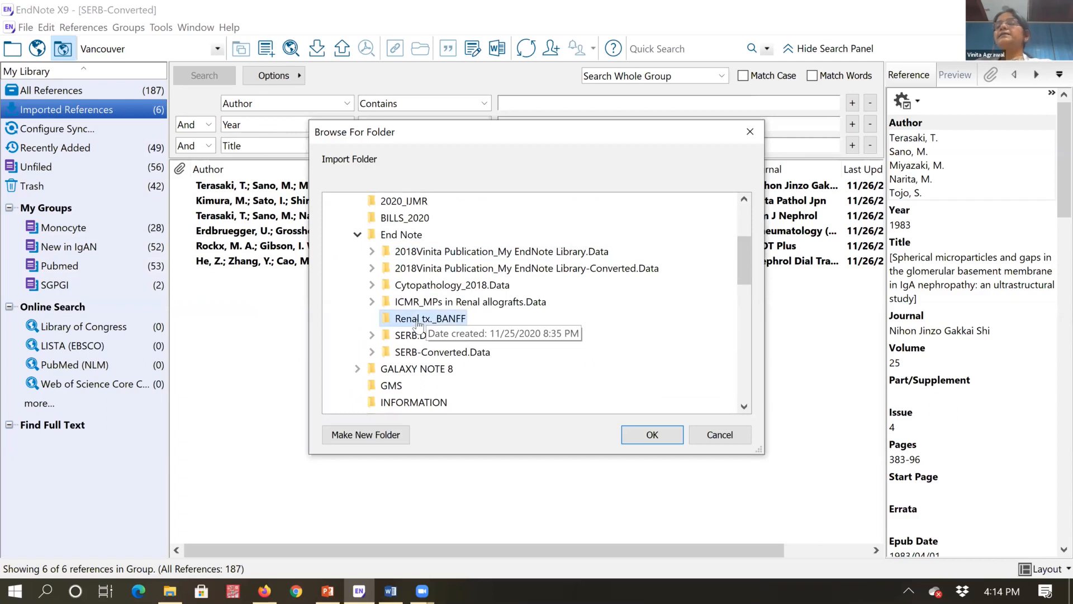
click(634, 434)
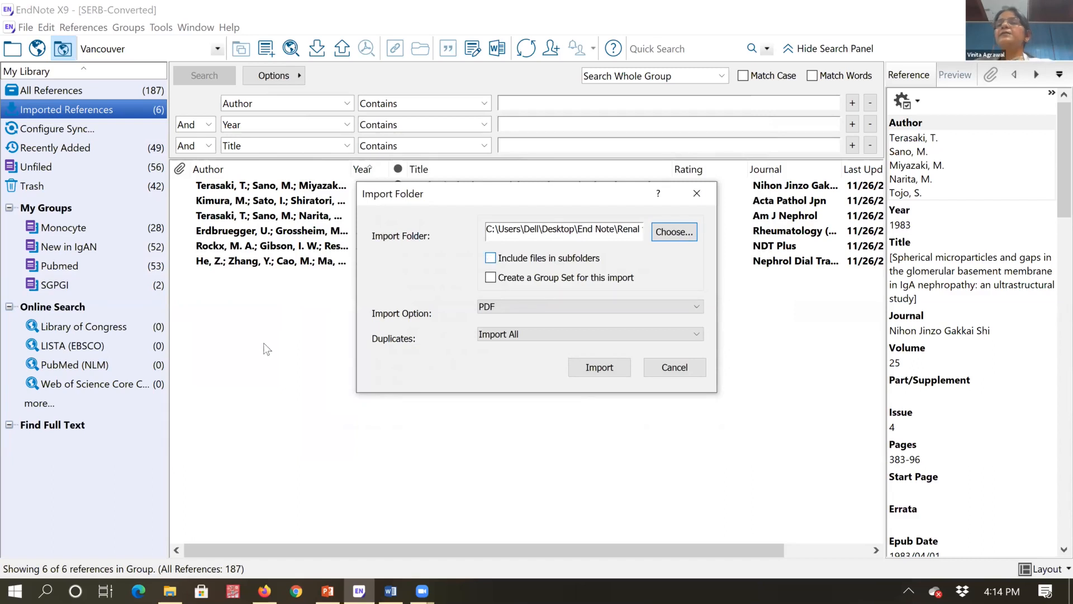
Import the folder's PDFs with files in subfolders included, import option PDF and duplicates set to Import All.
click(490, 257)
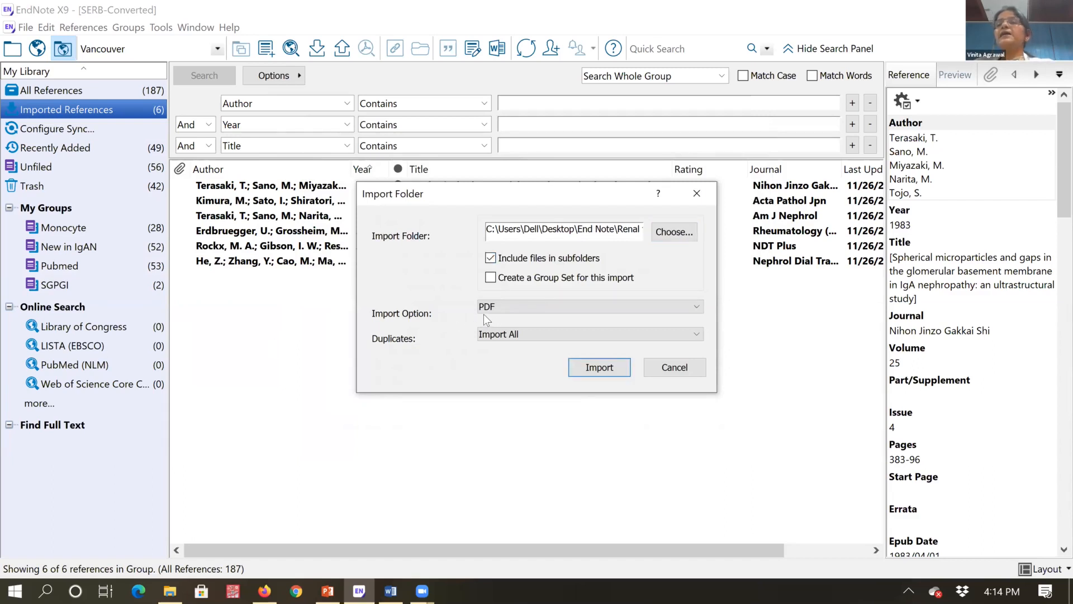
click(696, 308)
click(694, 319)
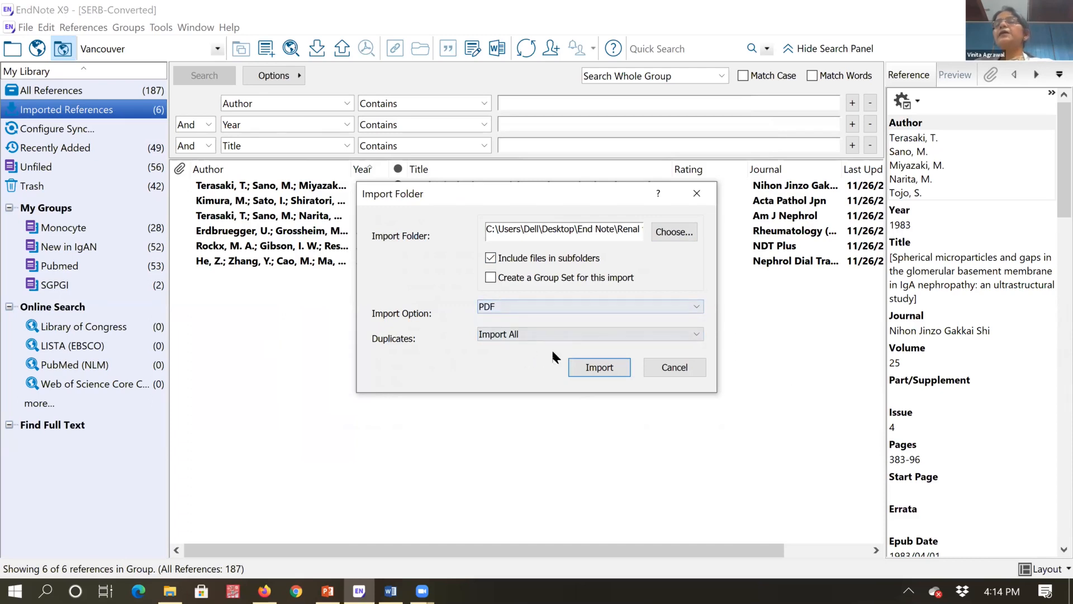
click(596, 365)
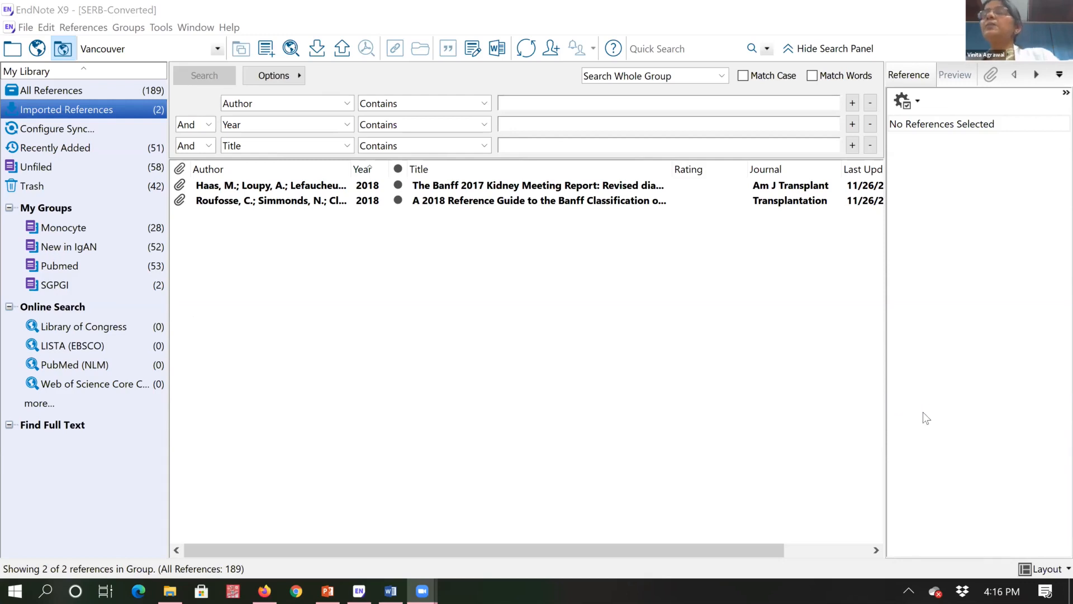
Try the Bottom layout for the reference panel, then set it to Right - Split.
click(1046, 570)
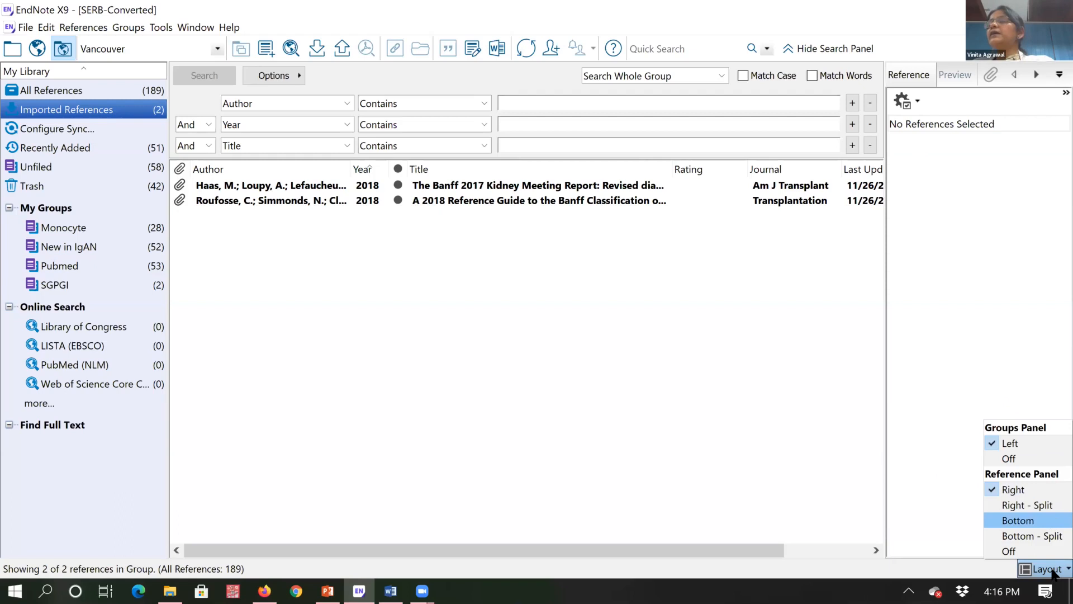
click(1019, 520)
click(1052, 569)
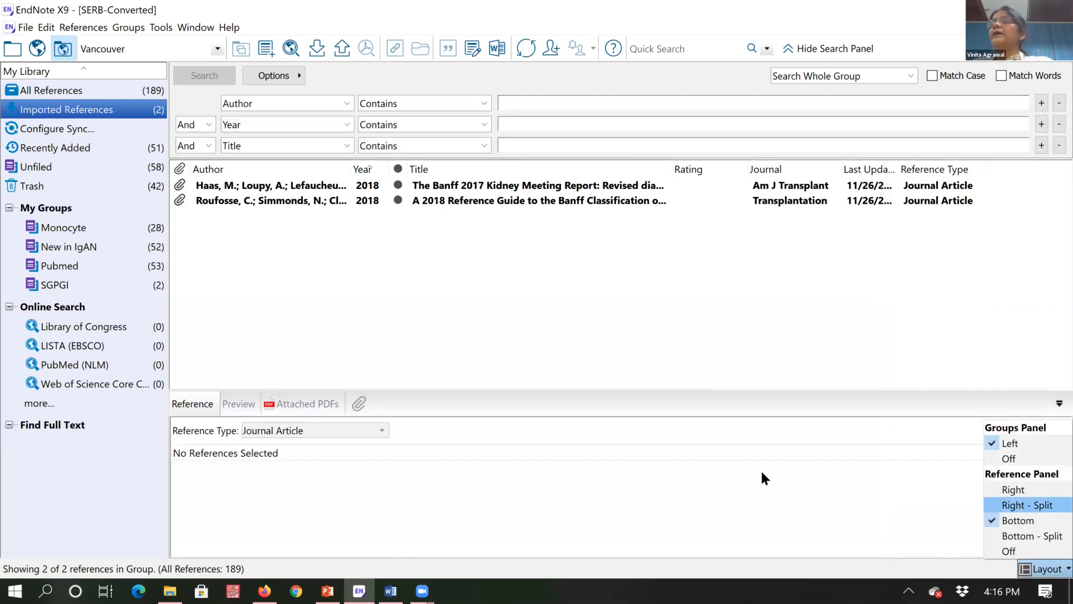
click(1022, 506)
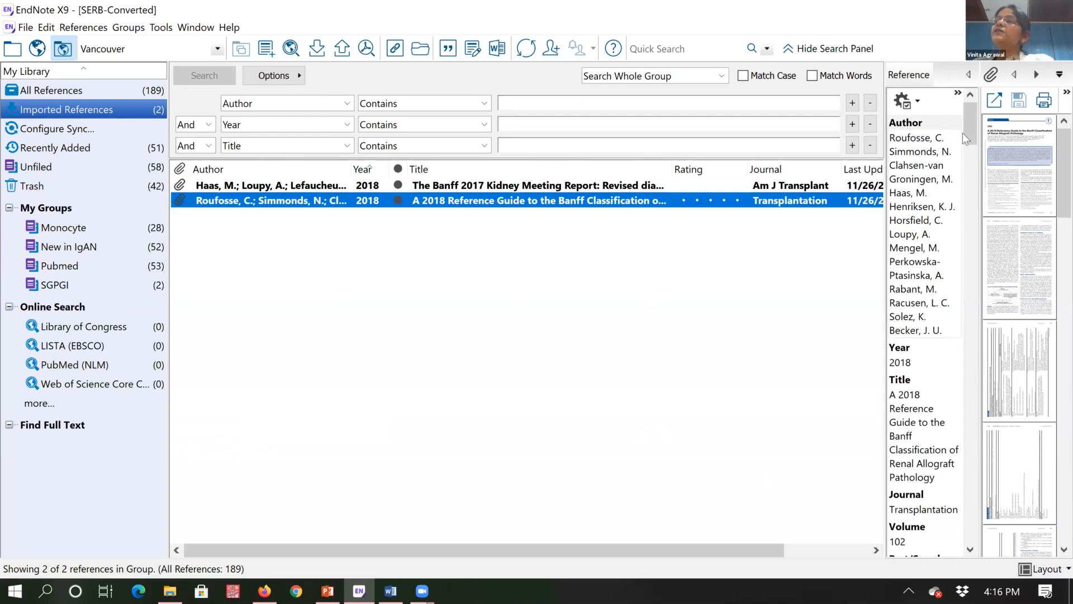
Examine the fields of the imported 2018 Banff Classification reference guide, including its keywords, URL and file attachment.
click(954, 192)
scroll(953, 207, down, 10)
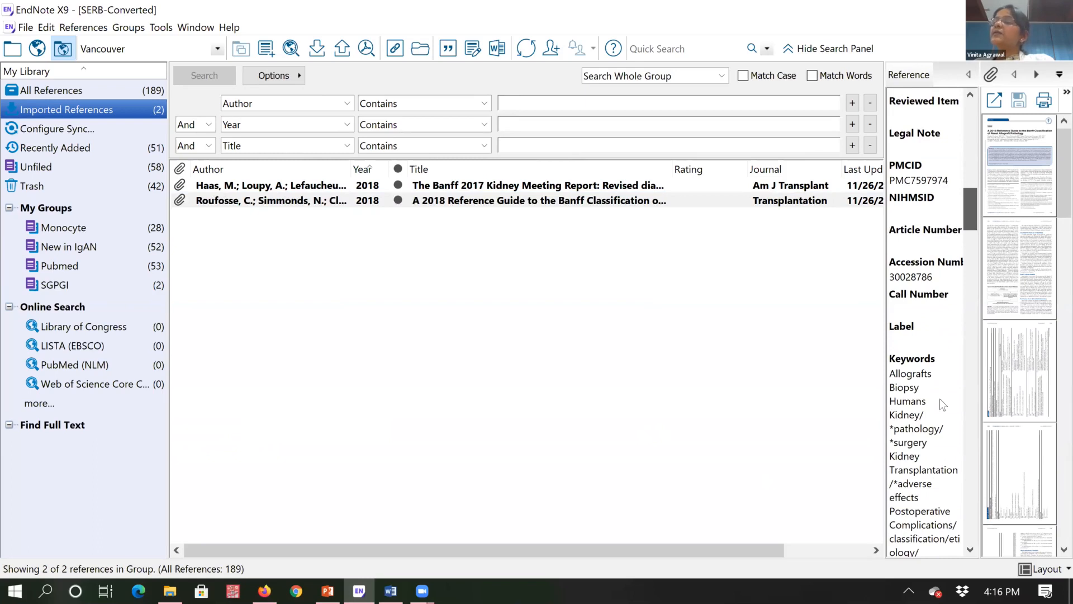
scroll(938, 401, up, 3)
scroll(938, 408, down, 1)
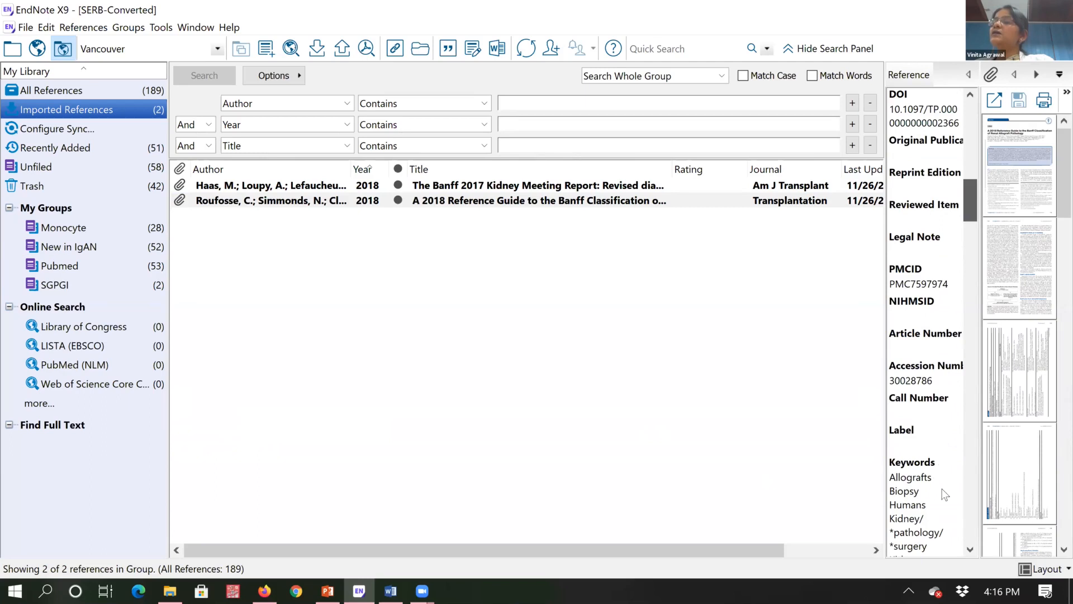
scroll(954, 109, down, 10)
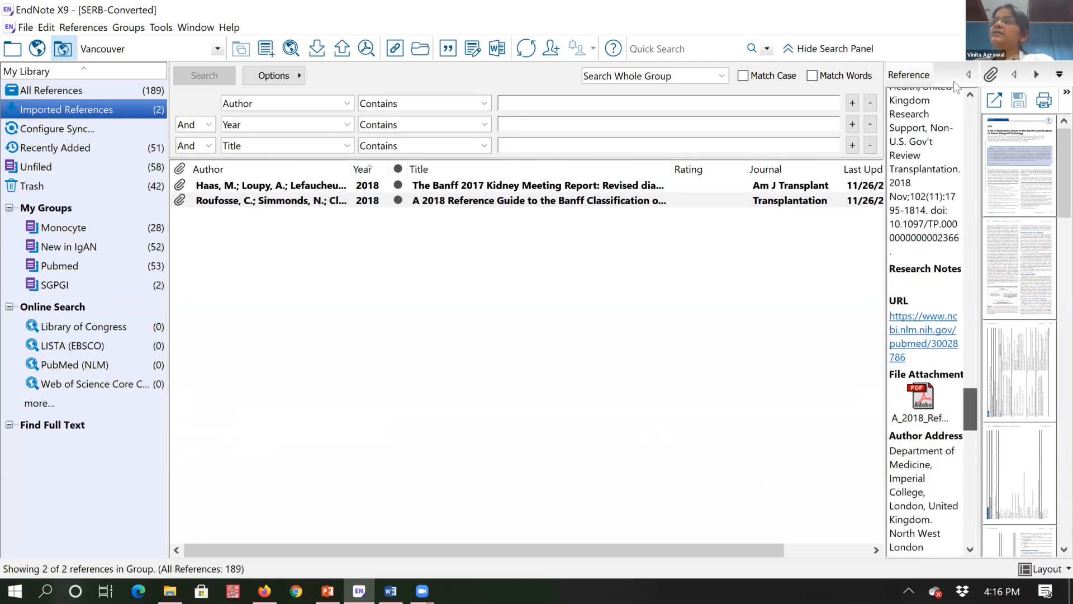
scroll(894, 106, up, 15)
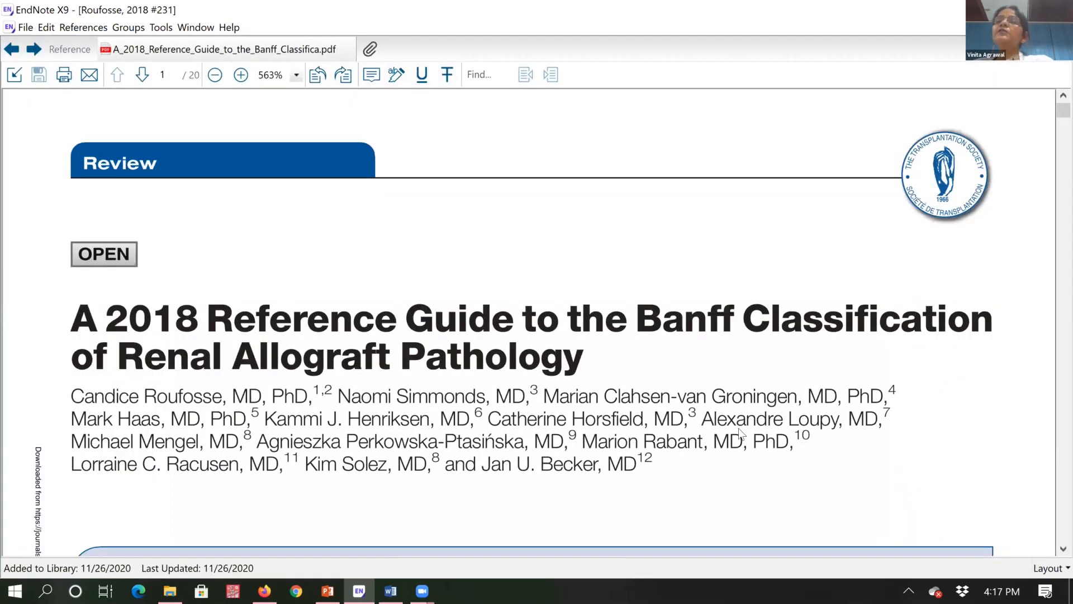
Highlight the article title in the attached Banff PDF, add a sticky note above it, and close the reference with the changes saved.
click(380, 76)
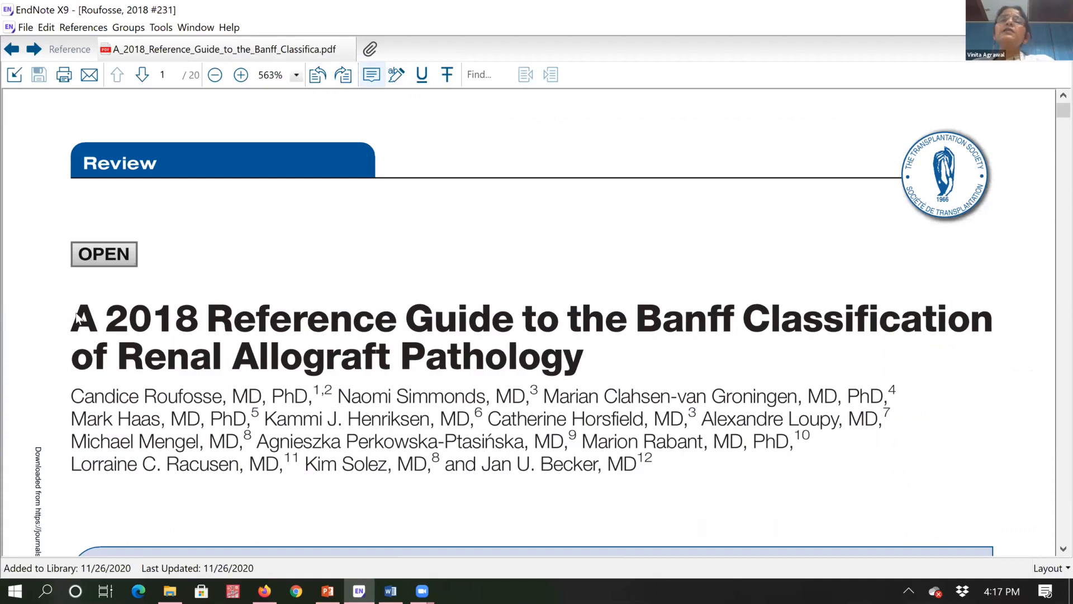
drag(73, 319, 602, 387)
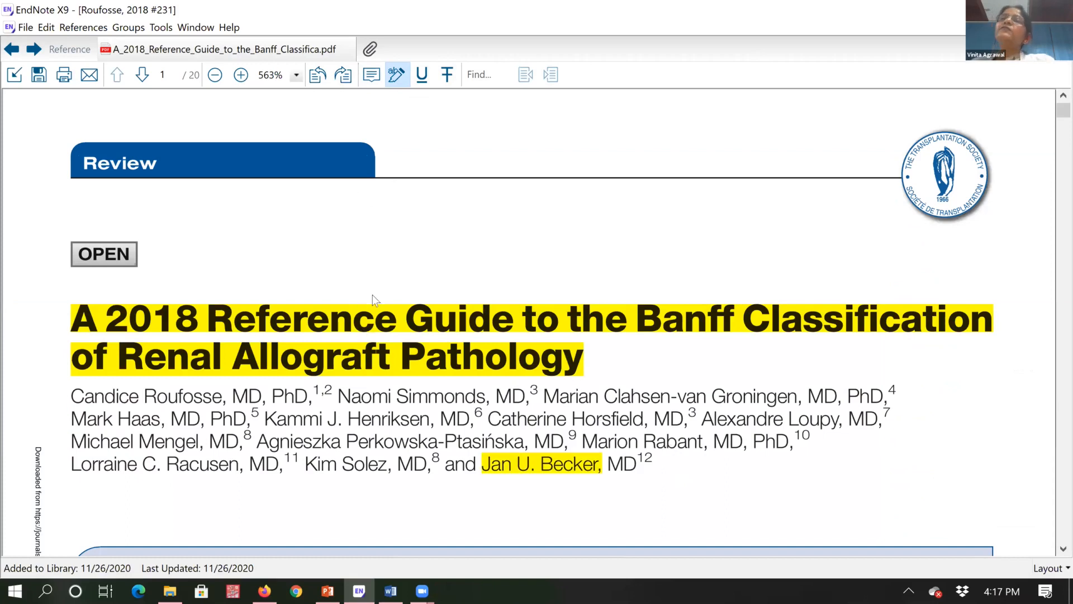
click(372, 77)
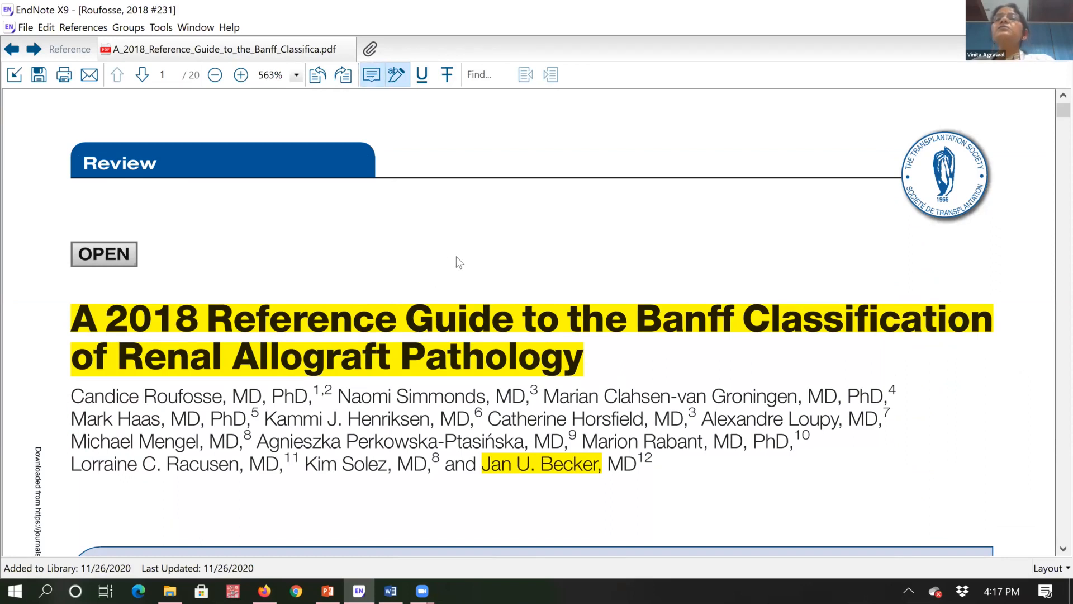
click(442, 244)
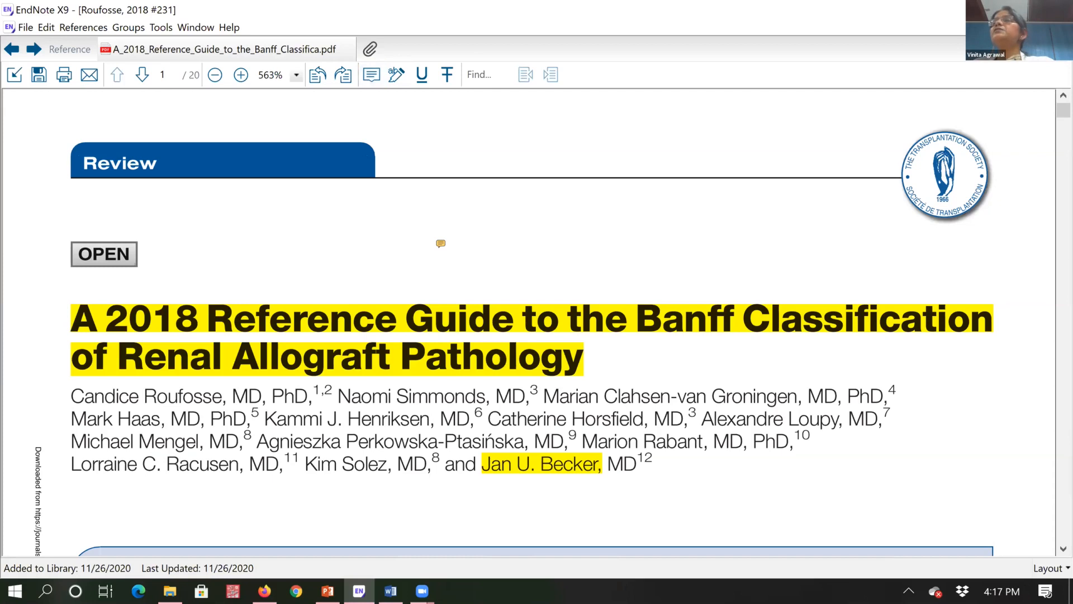
key(ctrl+w)
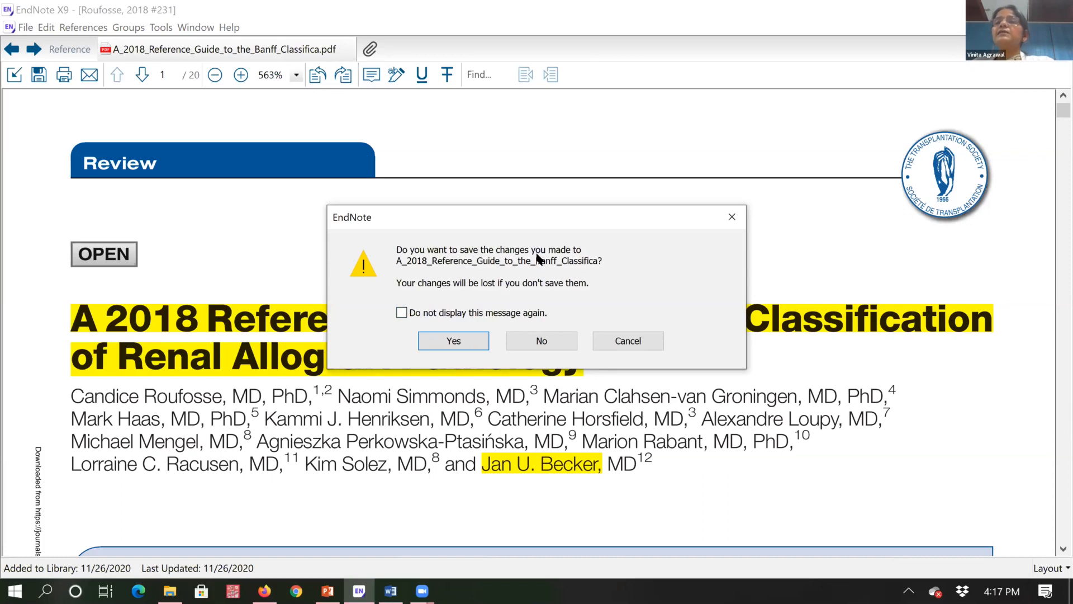
key(Return)
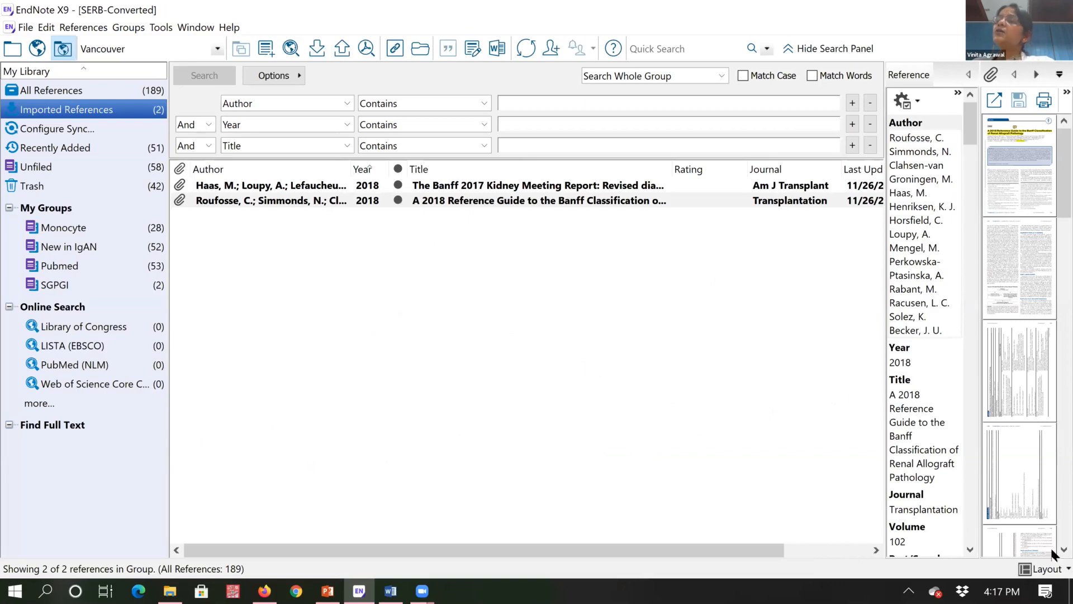
Try the Bottom - Split layout for the reference panel, then set it to Right.
click(1053, 569)
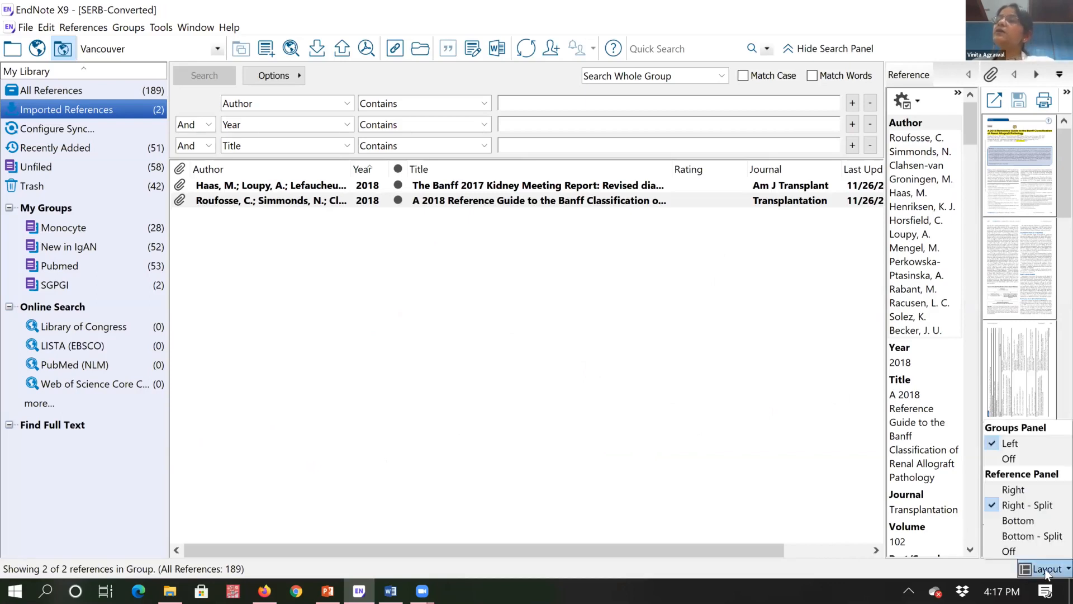
click(1017, 536)
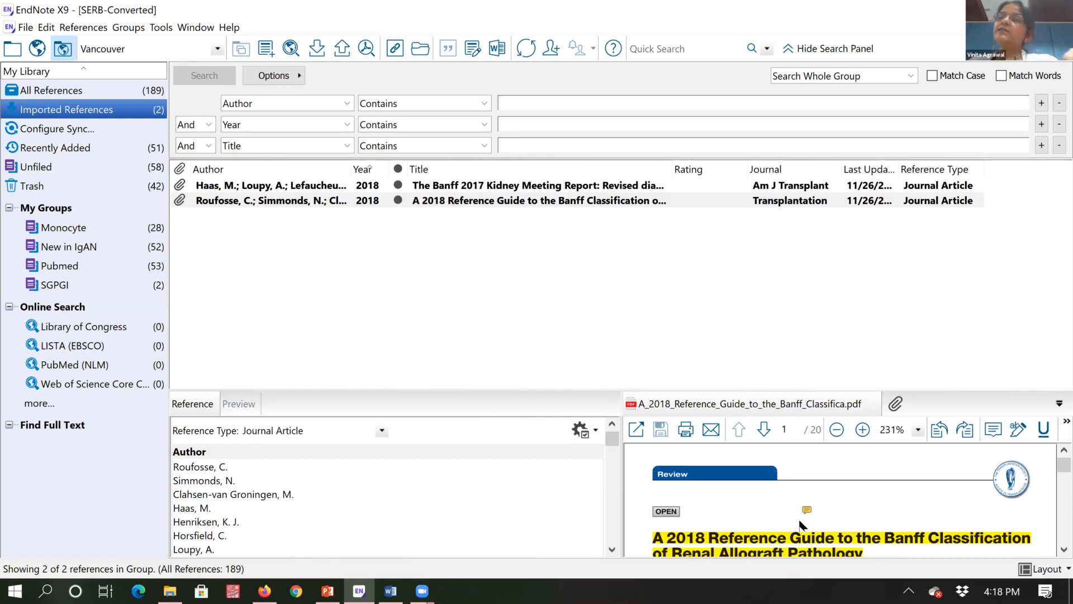
click(1018, 496)
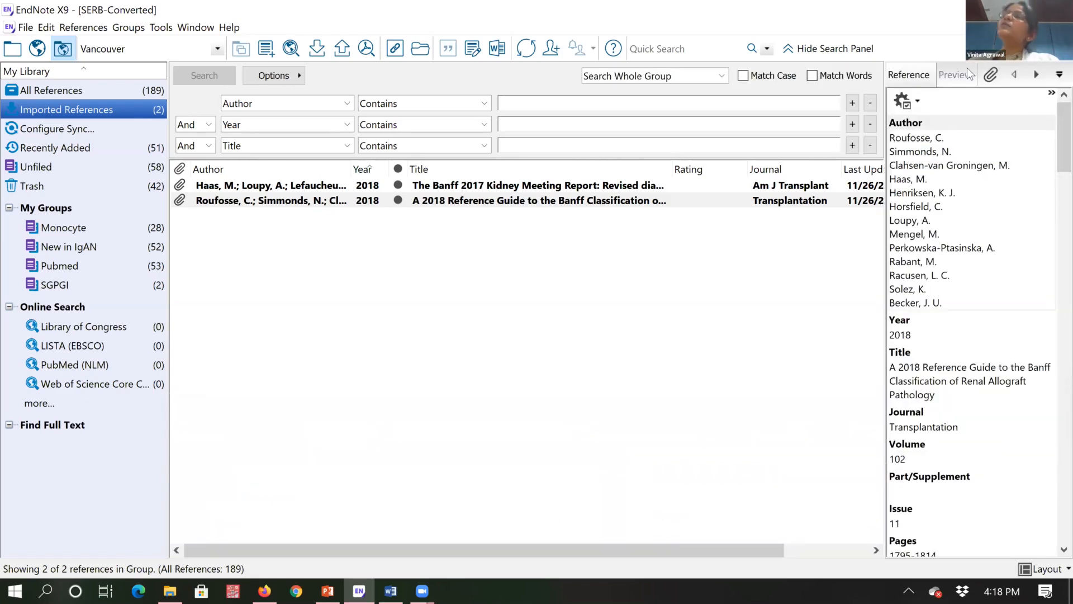
Show the formatted citation preview of the 2018 Banff reference guide, then its attached PDF in the reference panel.
click(1057, 76)
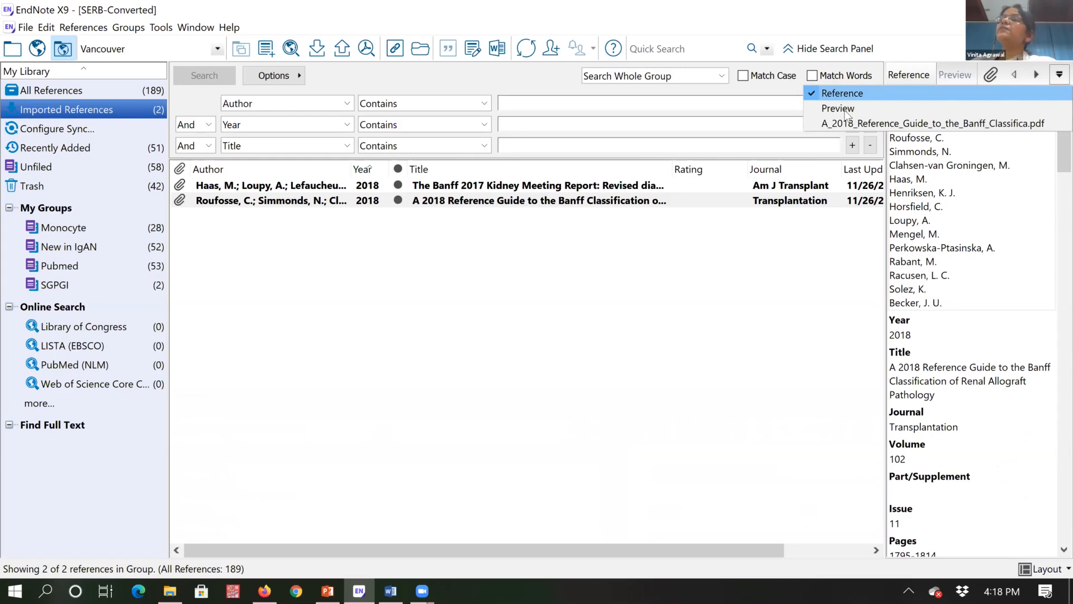
click(847, 109)
click(1058, 75)
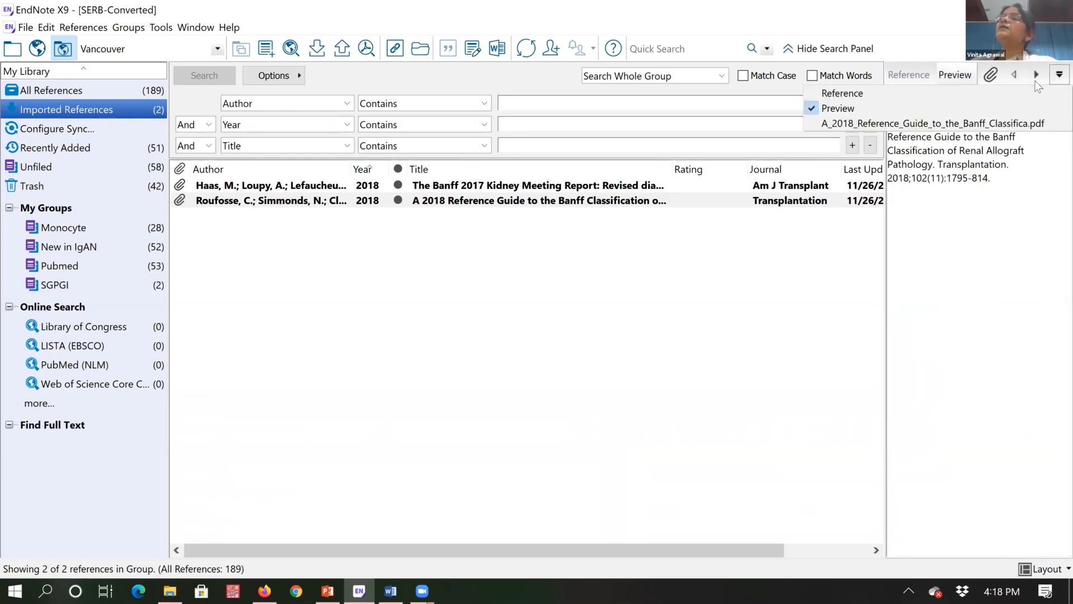
click(890, 122)
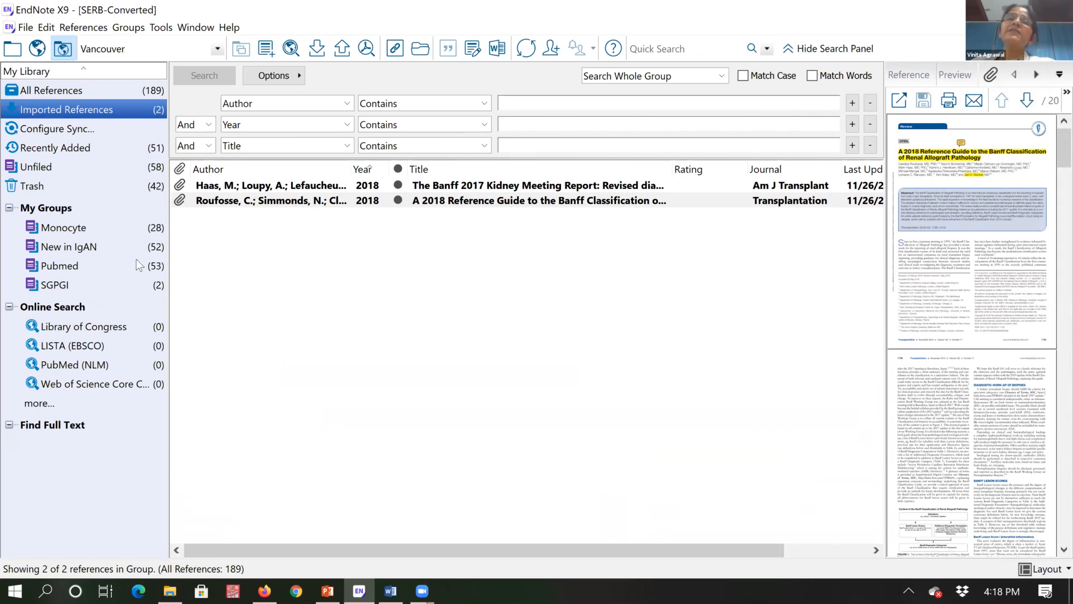
In the Monocyte group, run Find Full Text for the 2001 Am J Nephrol reference on macrophage migration.
click(71, 230)
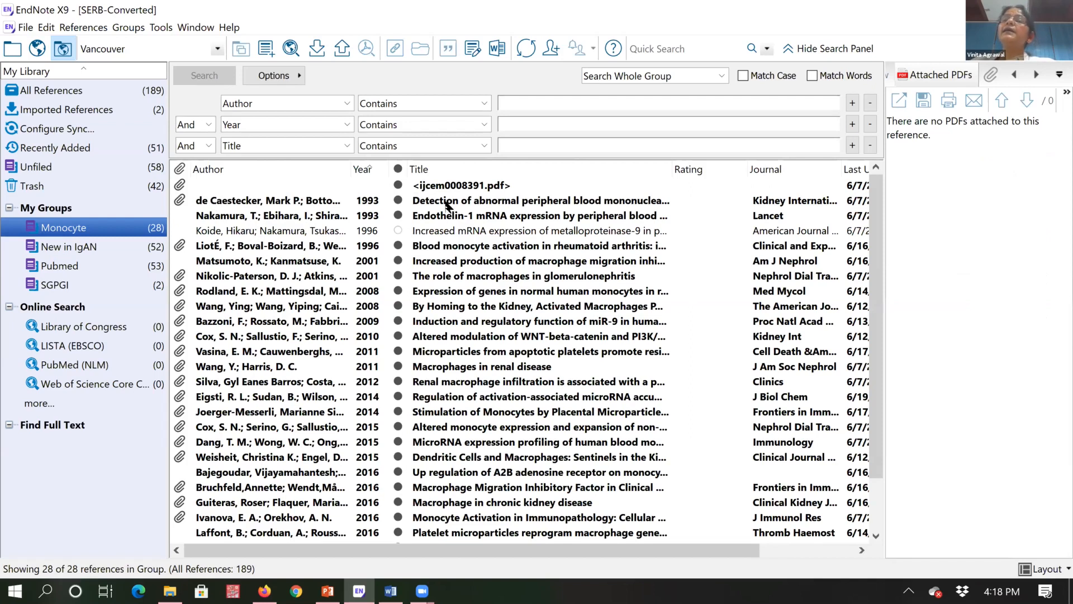
click(923, 196)
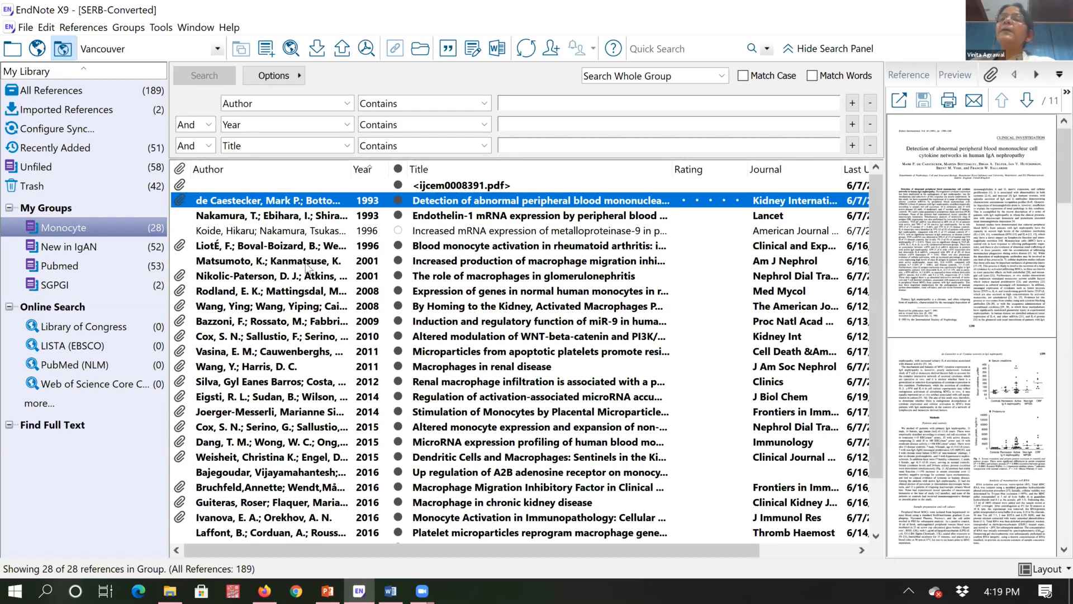
click(307, 262)
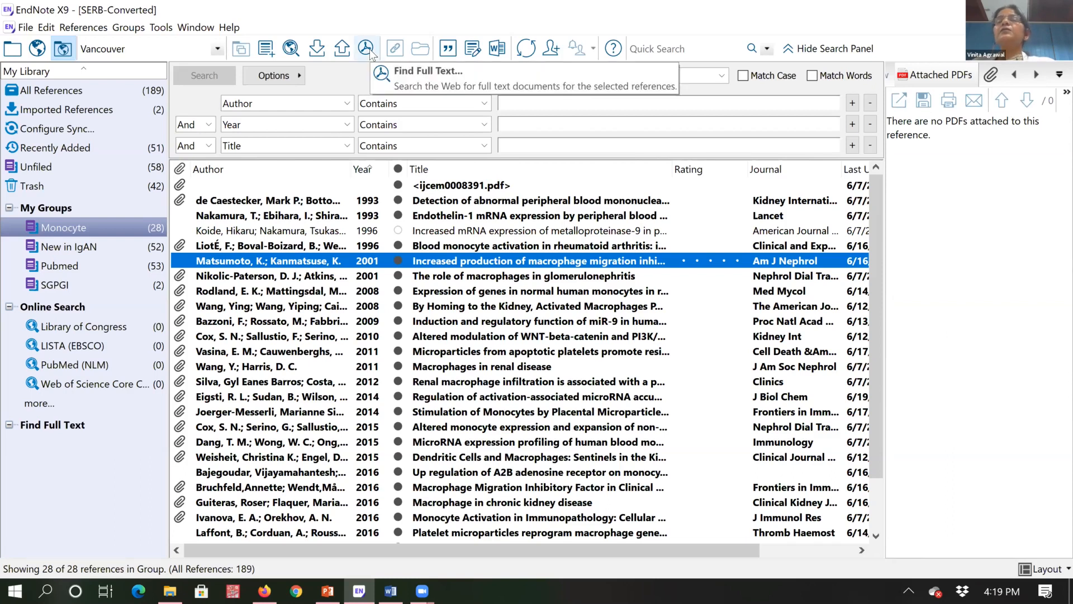
right_click(323, 262)
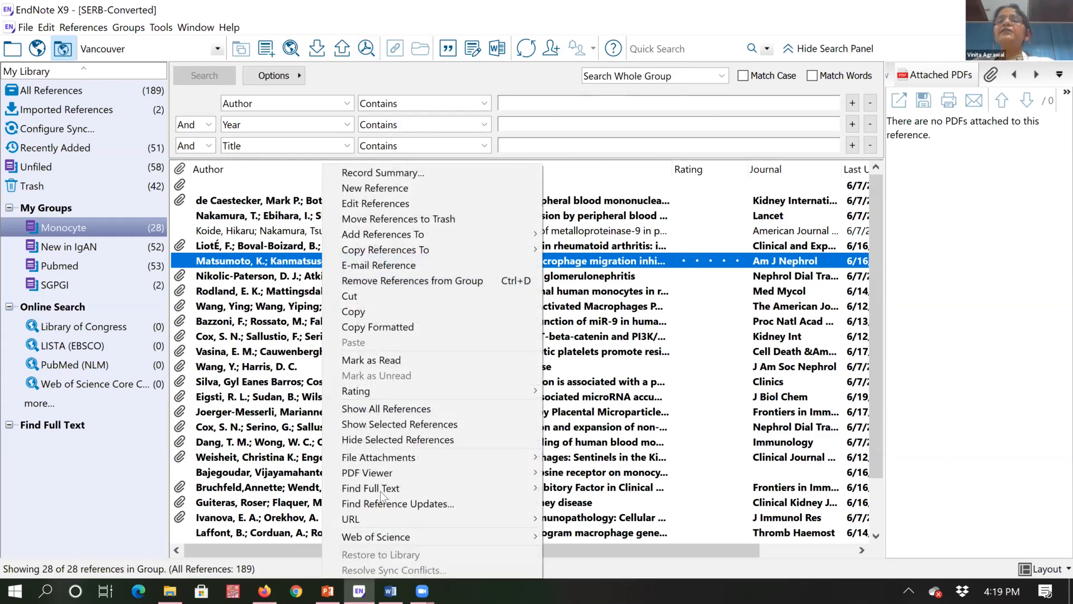
click(366, 49)
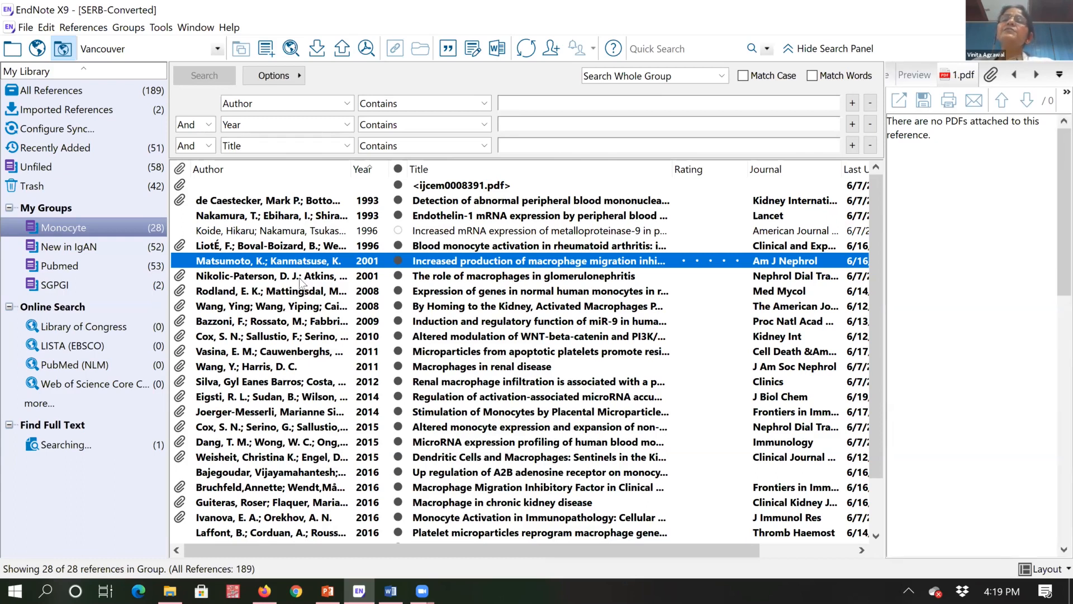
Find reference updates for "The role of macrophages in glomerulonephritis" and update all of its fields with the available data.
click(287, 277)
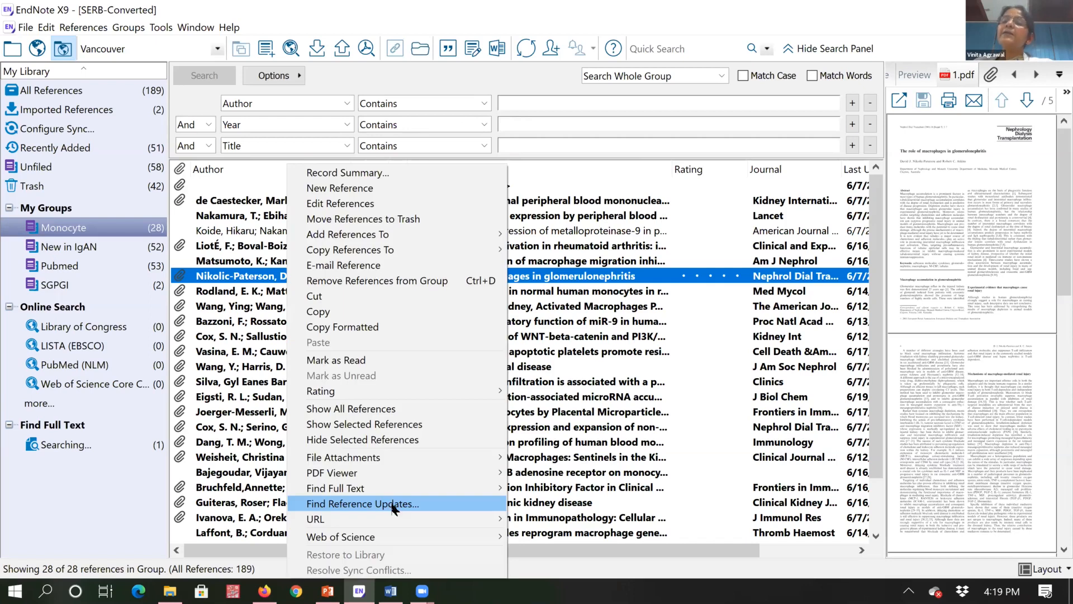
click(391, 504)
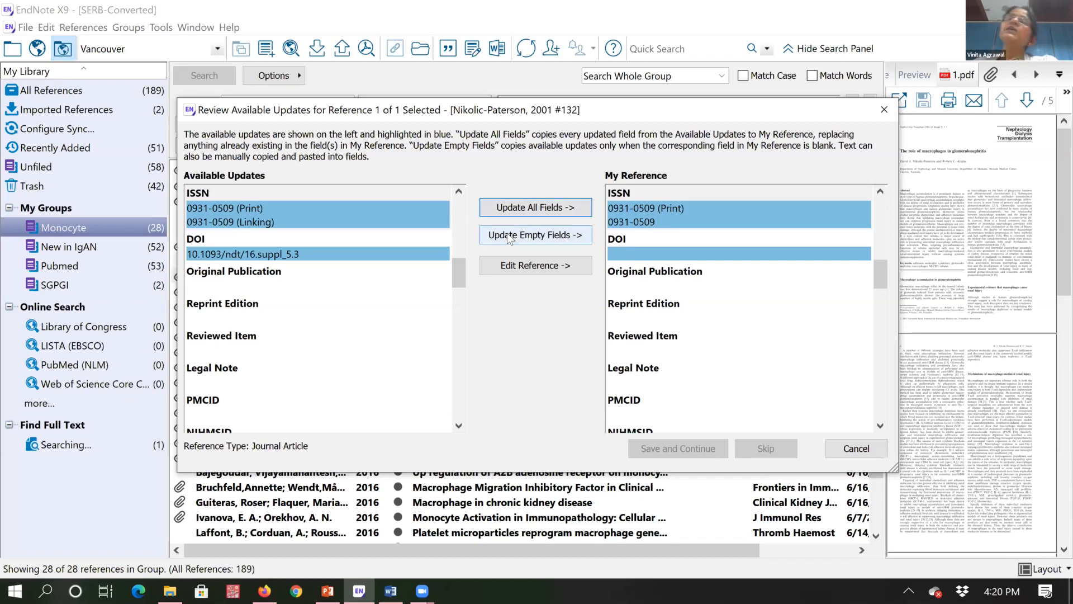
click(506, 205)
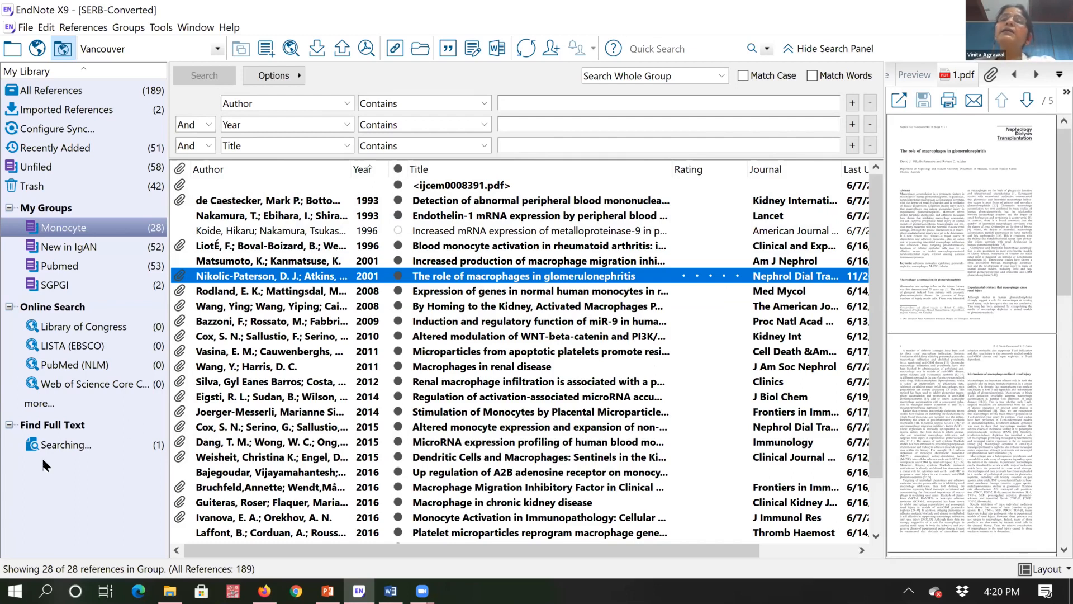
Open the web link of the 1996 metalloproteinase-9 reference in the browser, then return to EndNote.
click(279, 260)
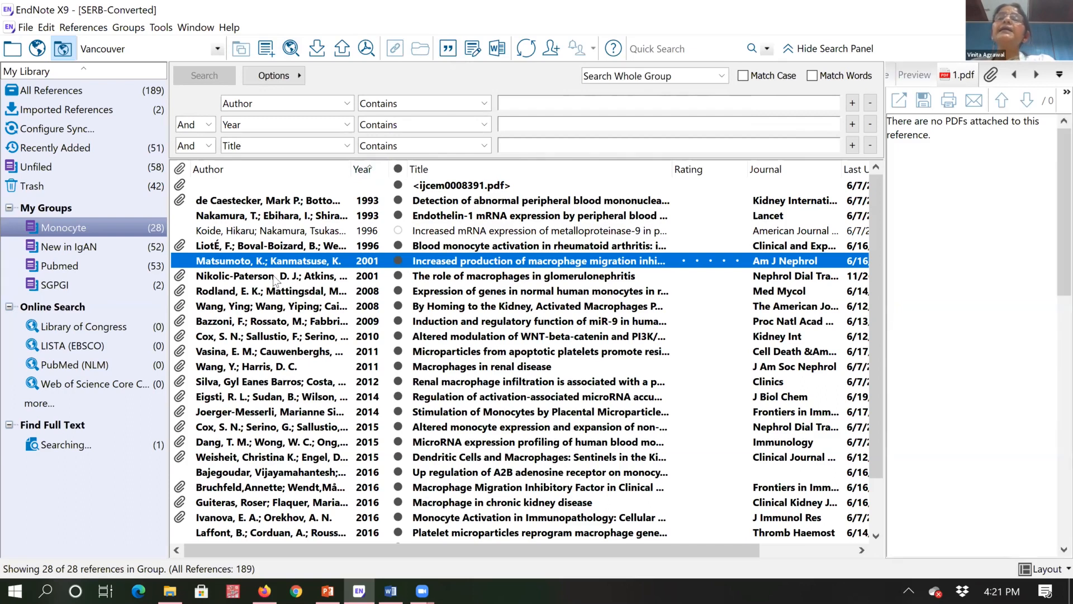
click(273, 277)
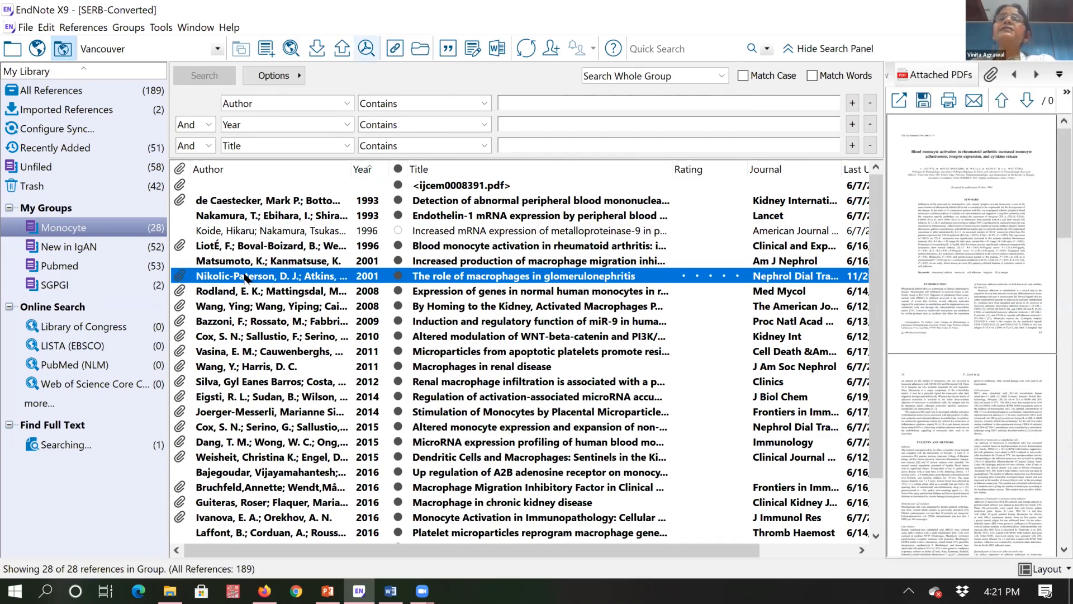
click(330, 231)
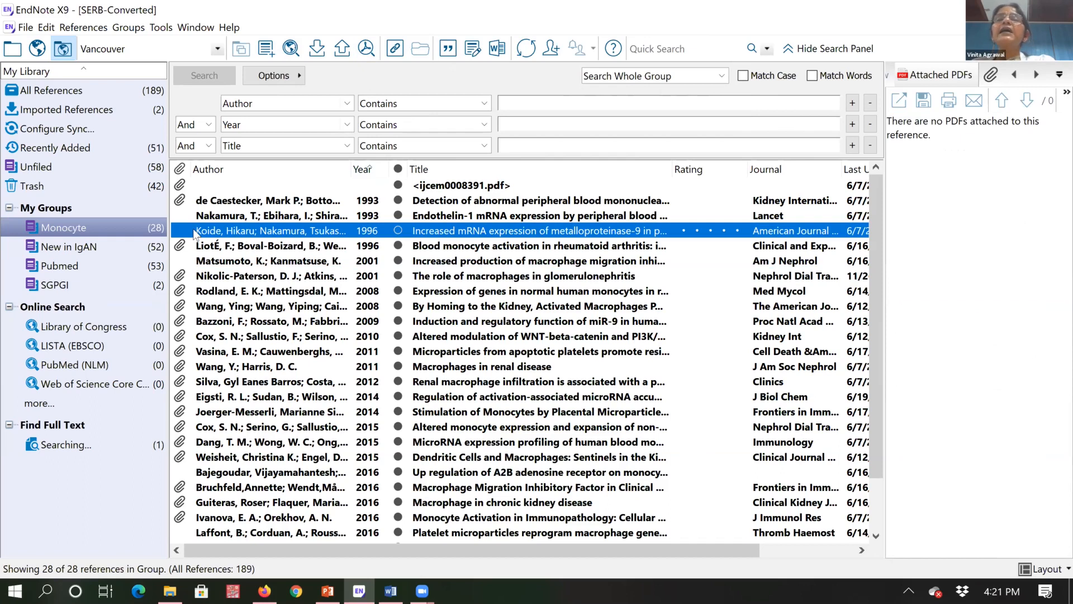
click(393, 49)
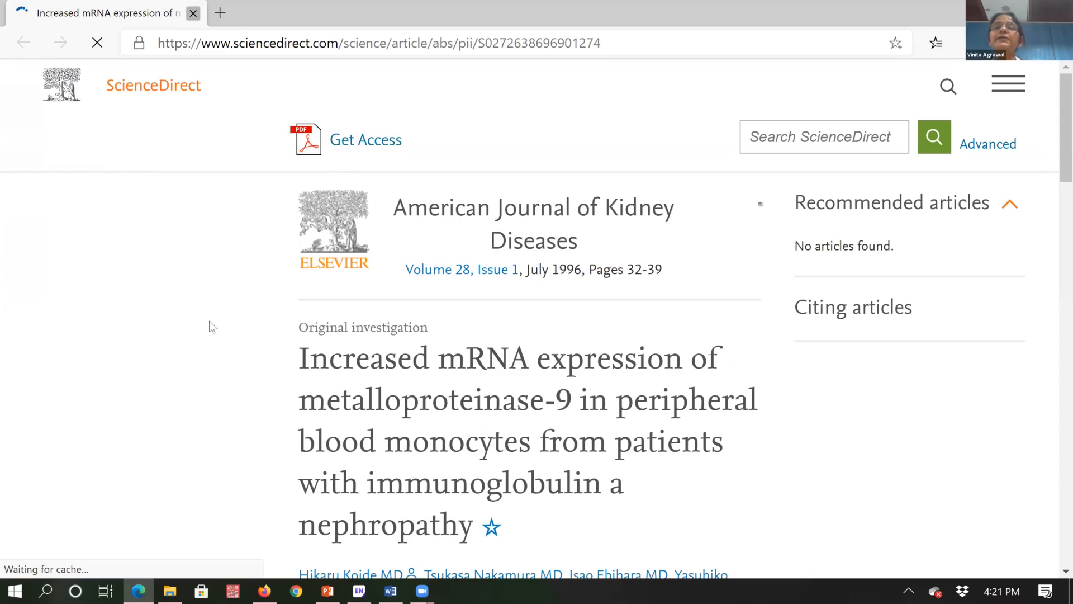
key(alt+Tab)
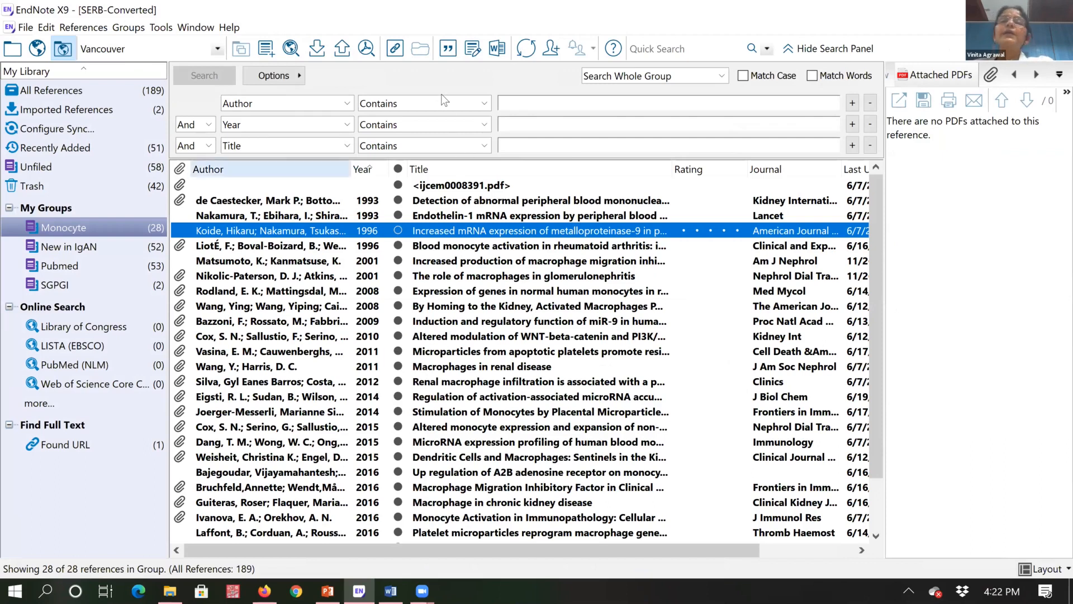
Shrink the search panel to enlarge the reference list and sort the Monocyte references by Journal.
drag(302, 159, 300, 117)
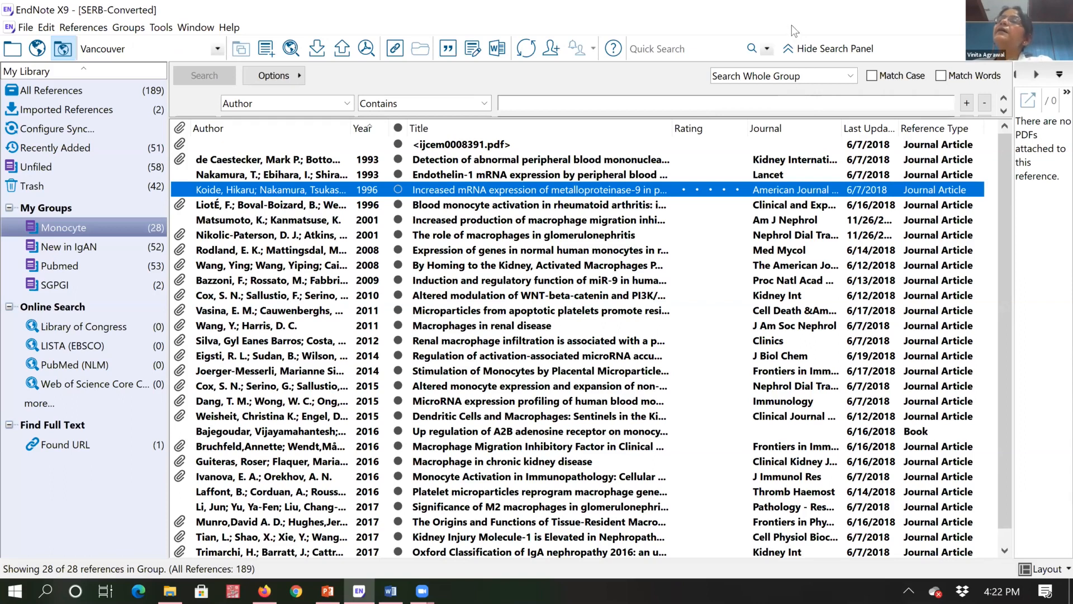
click(765, 128)
right_click(766, 128)
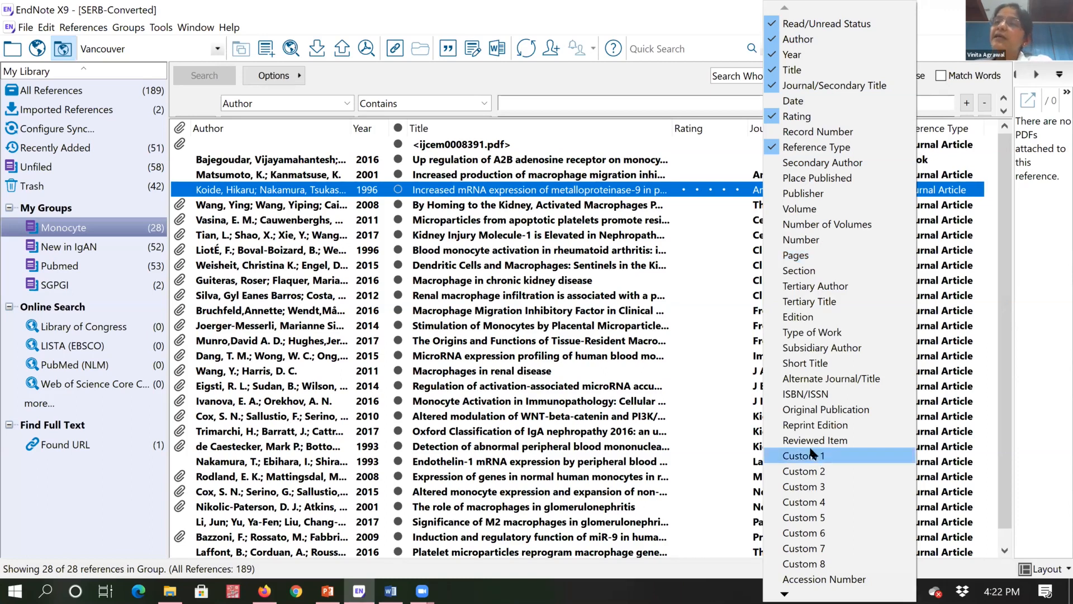
click(718, 246)
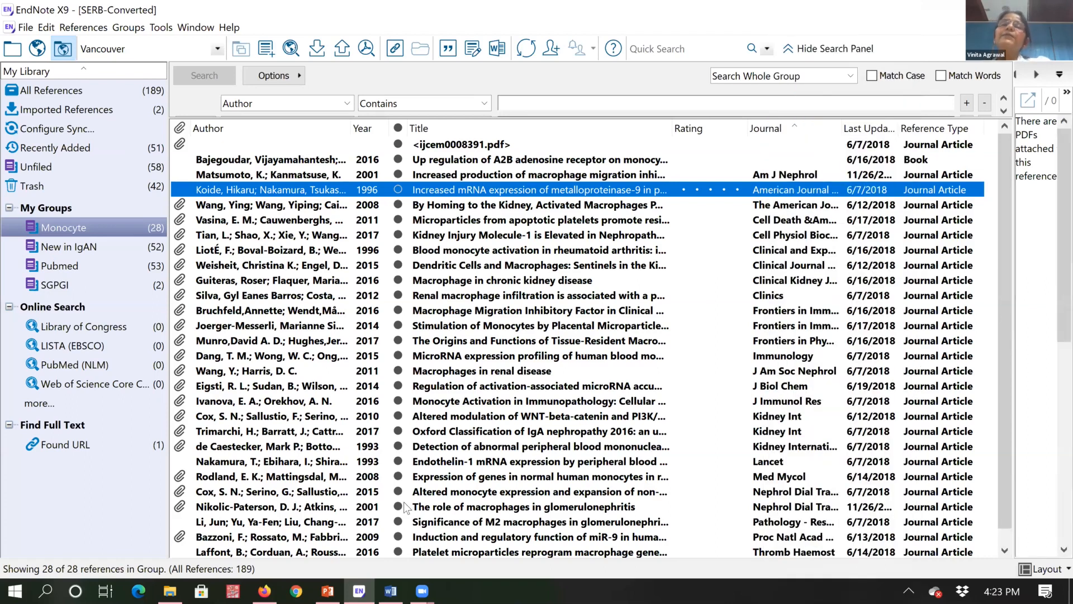
Move down the sorted list to the 2017 Kidney Injury Molecule-1 reference and view its attached PDF.
key(Down)
key(Down)
key(Down)
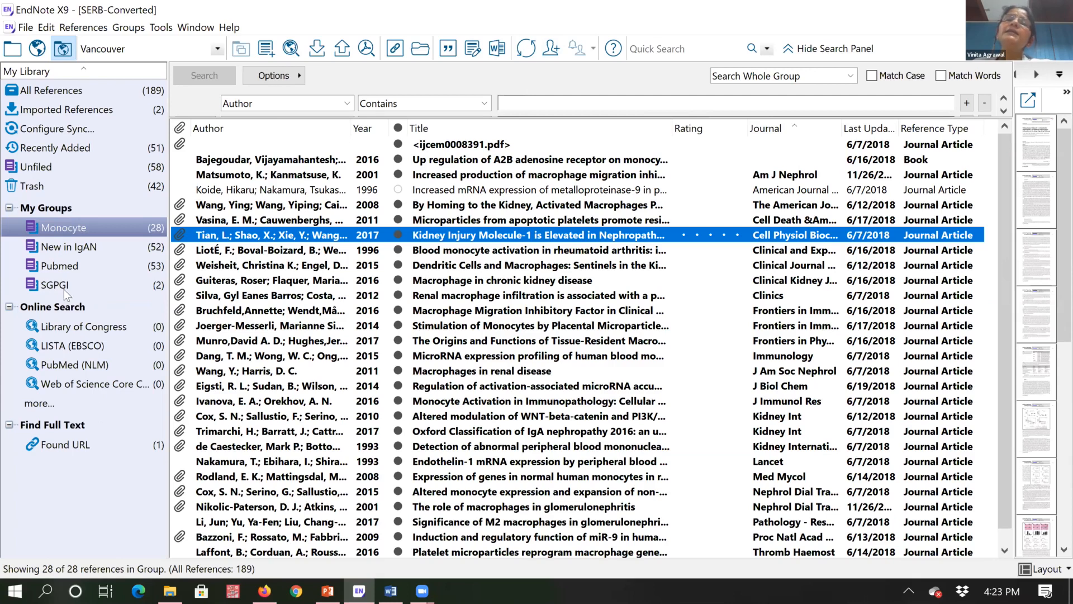
Create a group named "Imported ref" under My Groups.
click(60, 209)
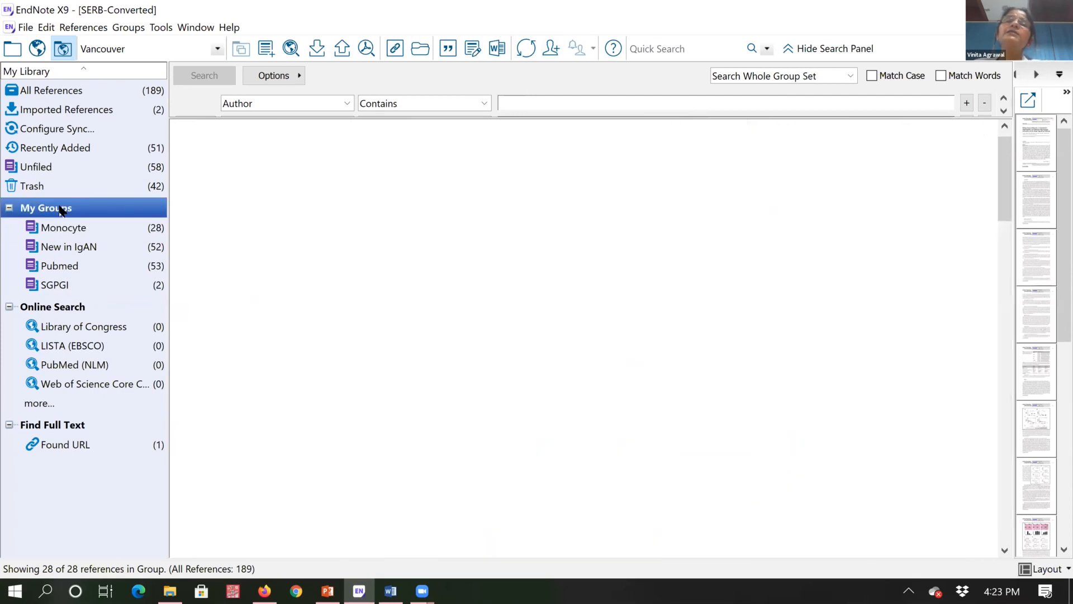
right_click(70, 213)
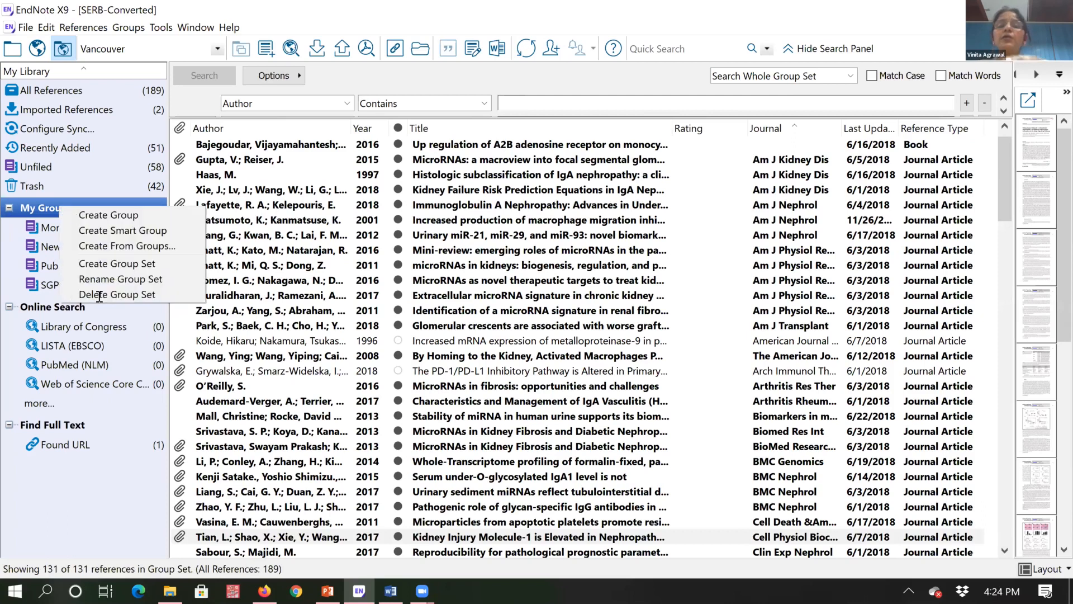
click(89, 215)
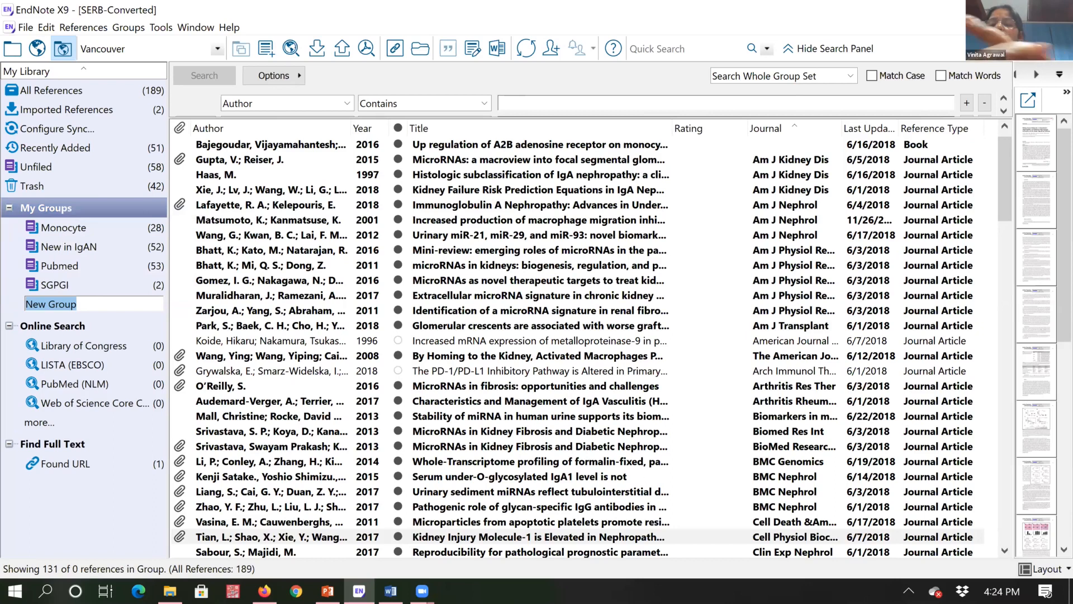
text(Imported)
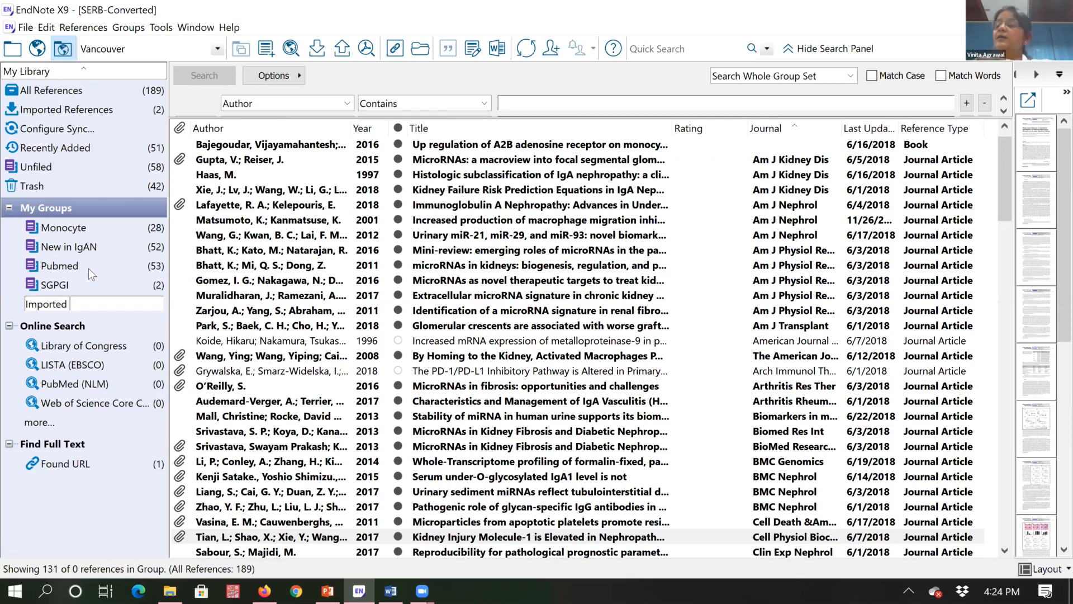
Select both references in Imported References and add them to the Pubmed group.
click(106, 111)
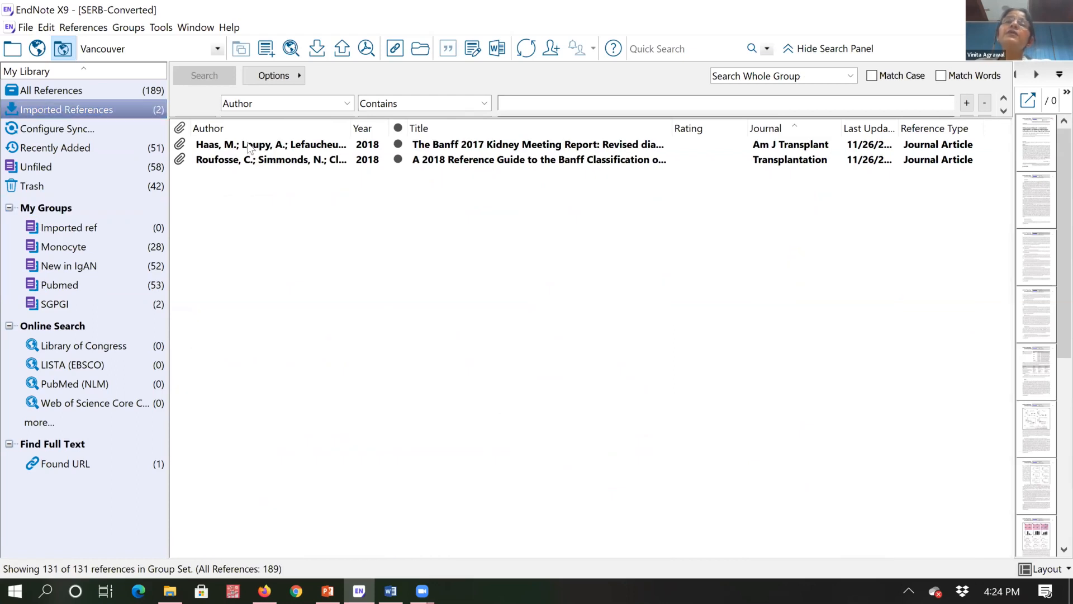
click(249, 147)
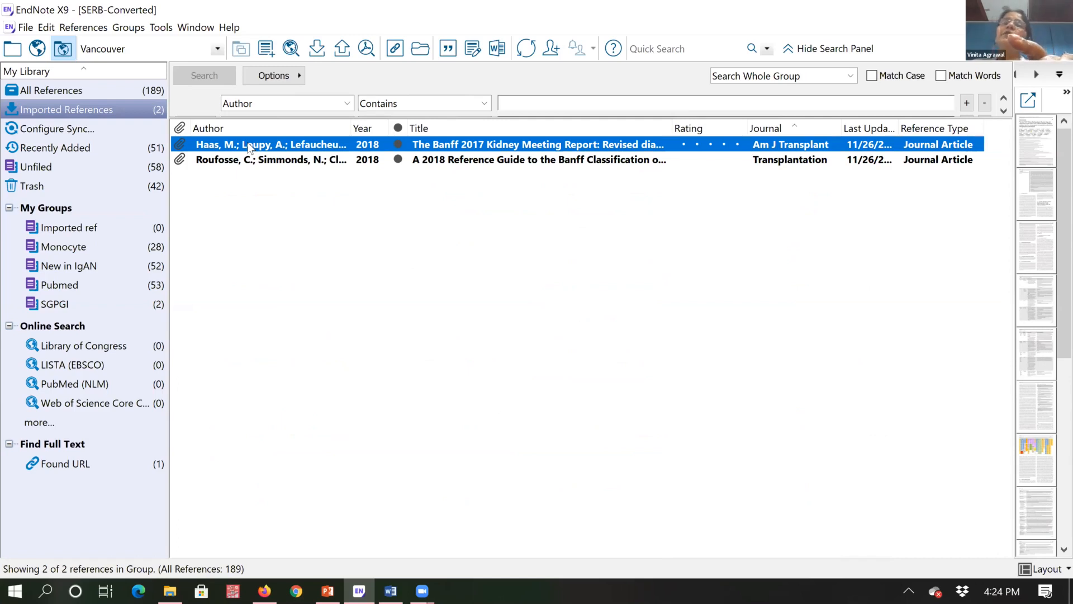
key(ctrl+a)
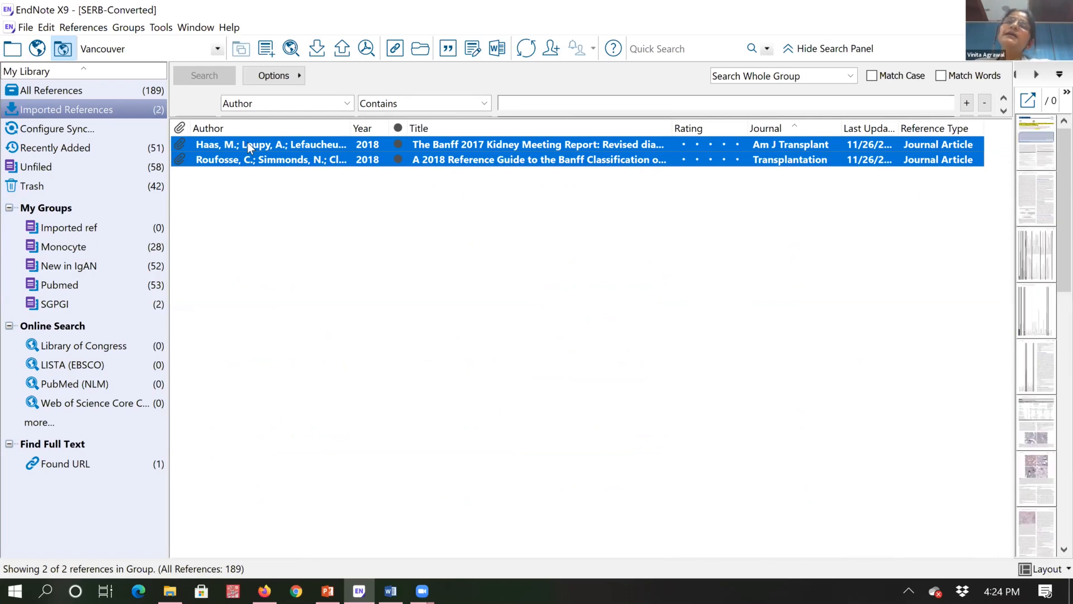
right_click(250, 143)
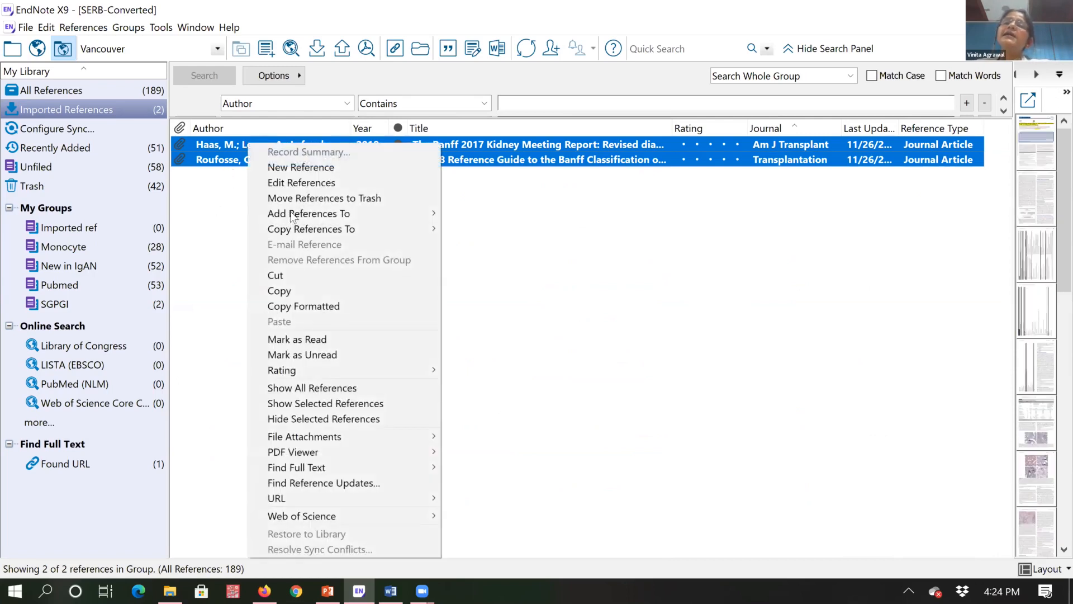
click(181, 280)
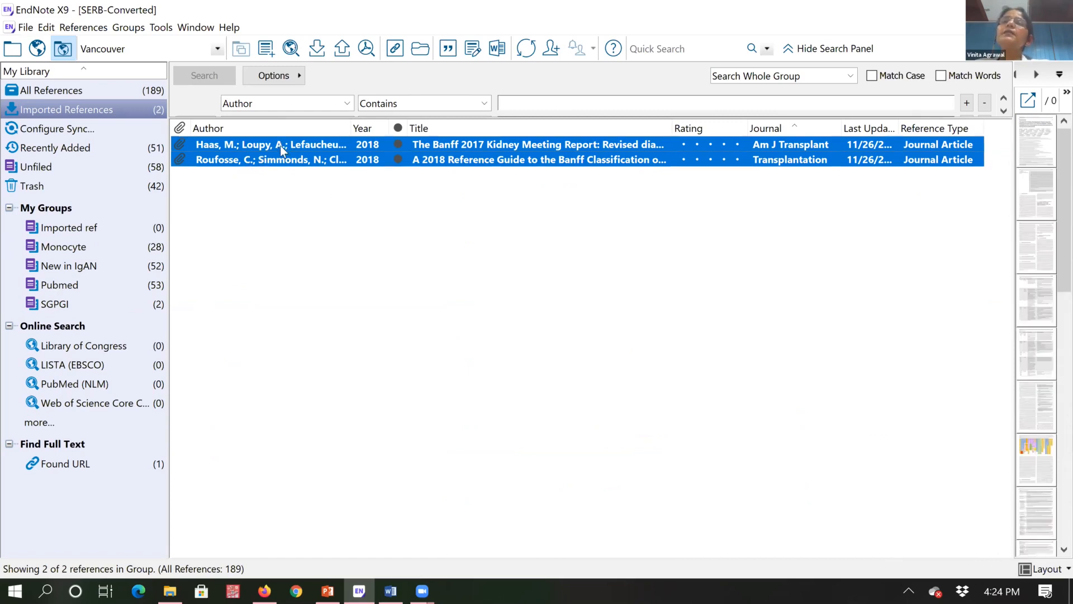
Add both imported references to the "Imported ref" group as well and display that group's contents.
click(232, 145)
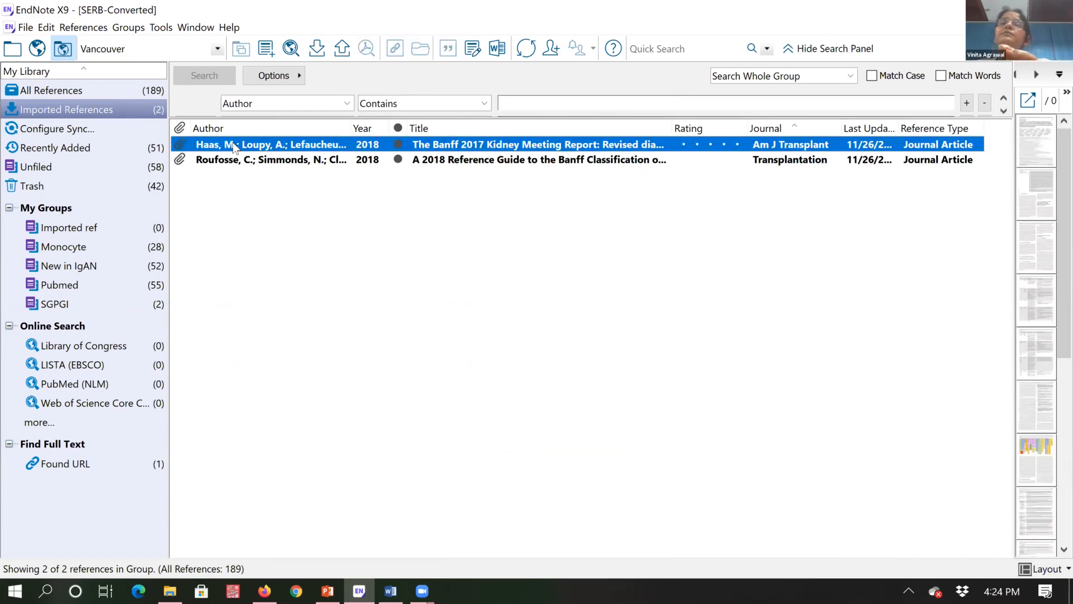
key(ctrl+a)
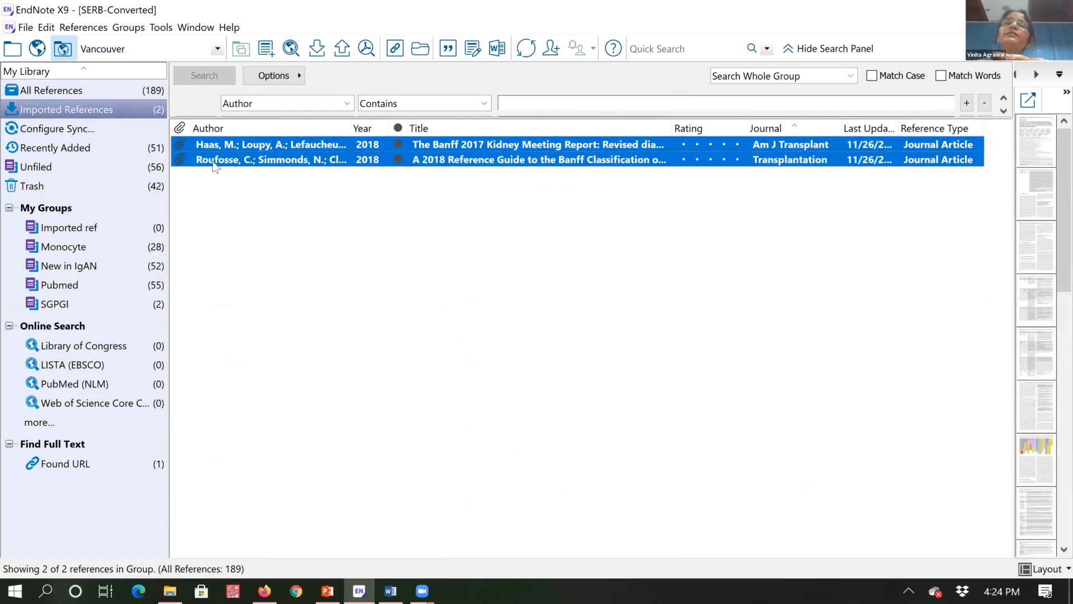
right_click(268, 151)
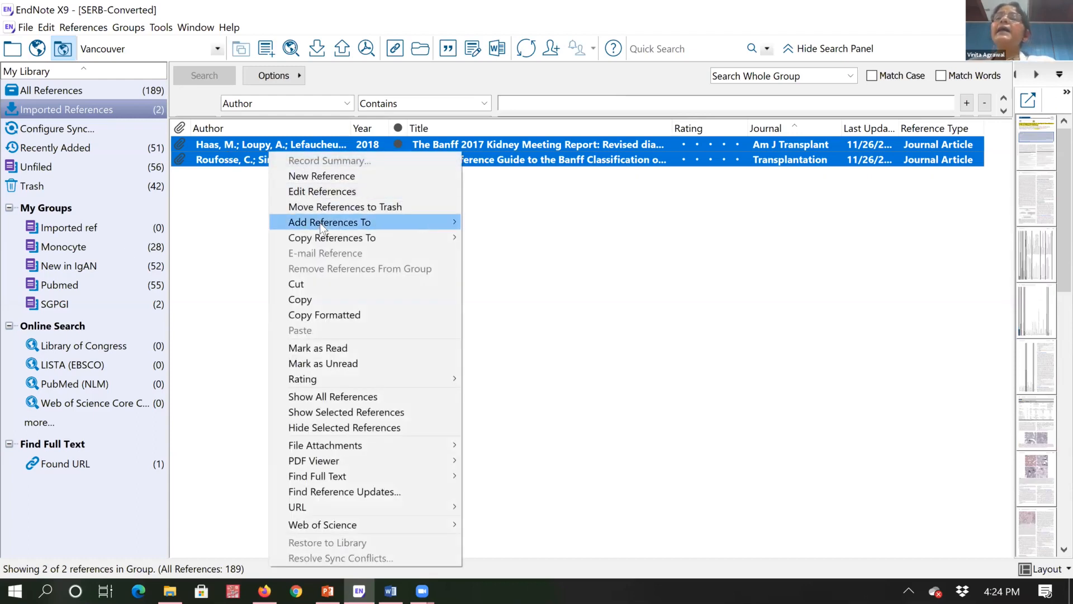
mouse_move(319, 222)
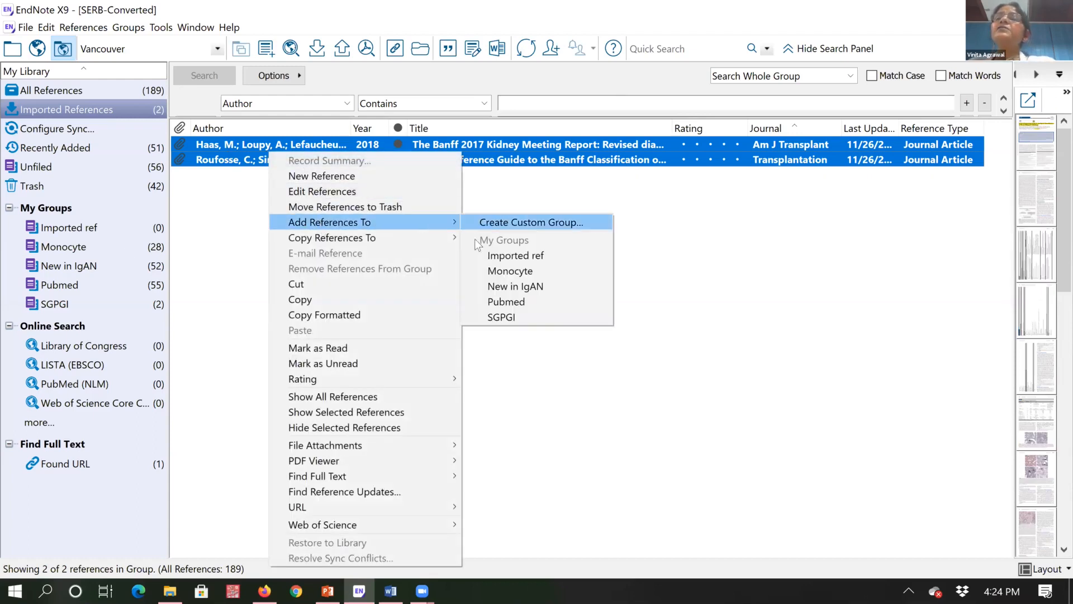
click(498, 258)
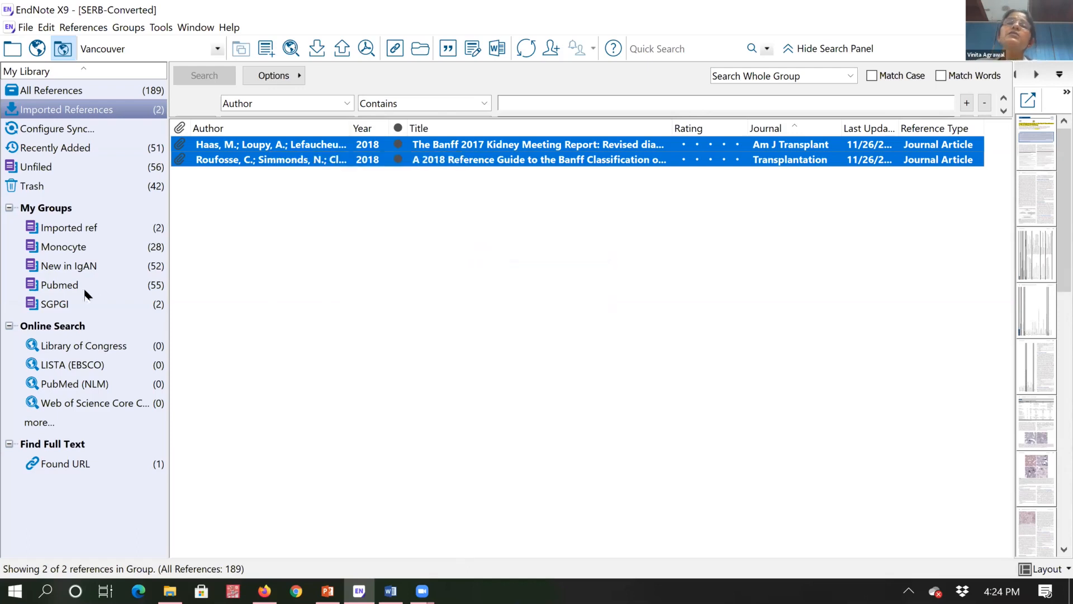
click(67, 226)
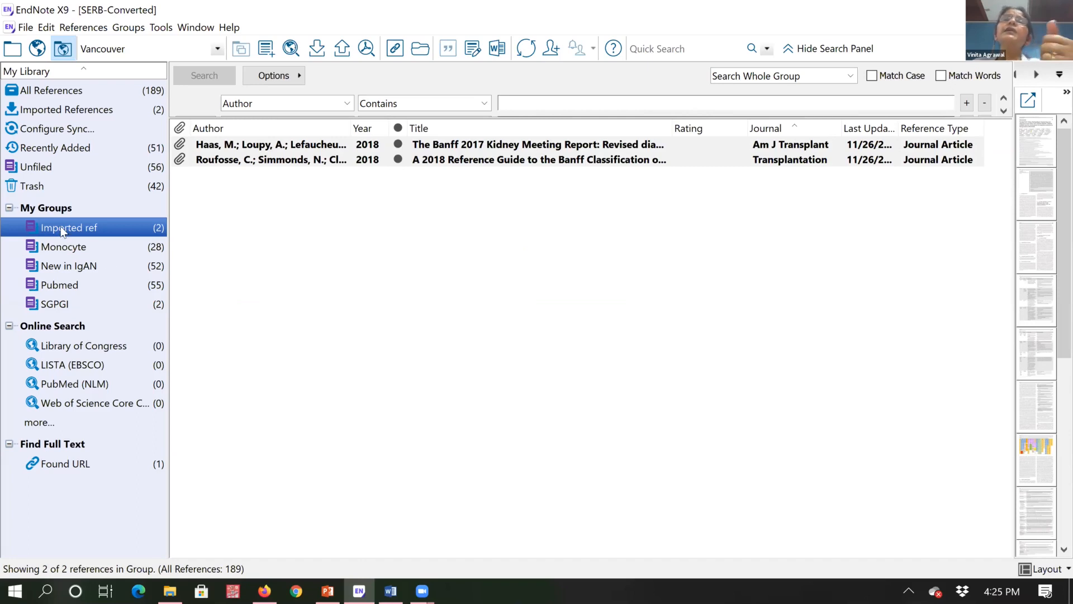
View the smart group creation settings for My Groups and close them without creating a group.
click(128, 28)
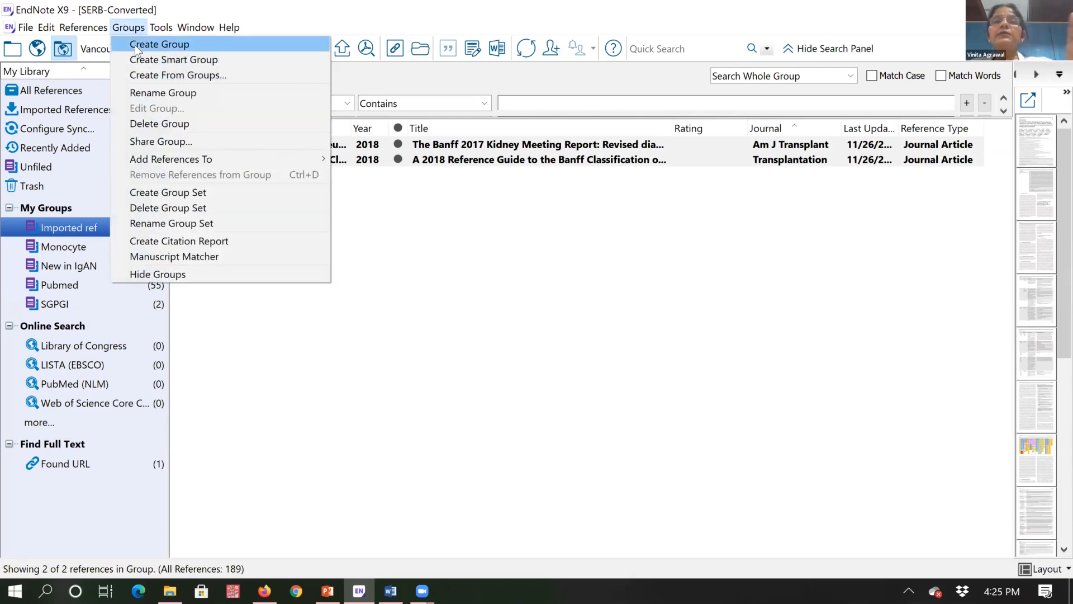
click(39, 208)
click(39, 208)
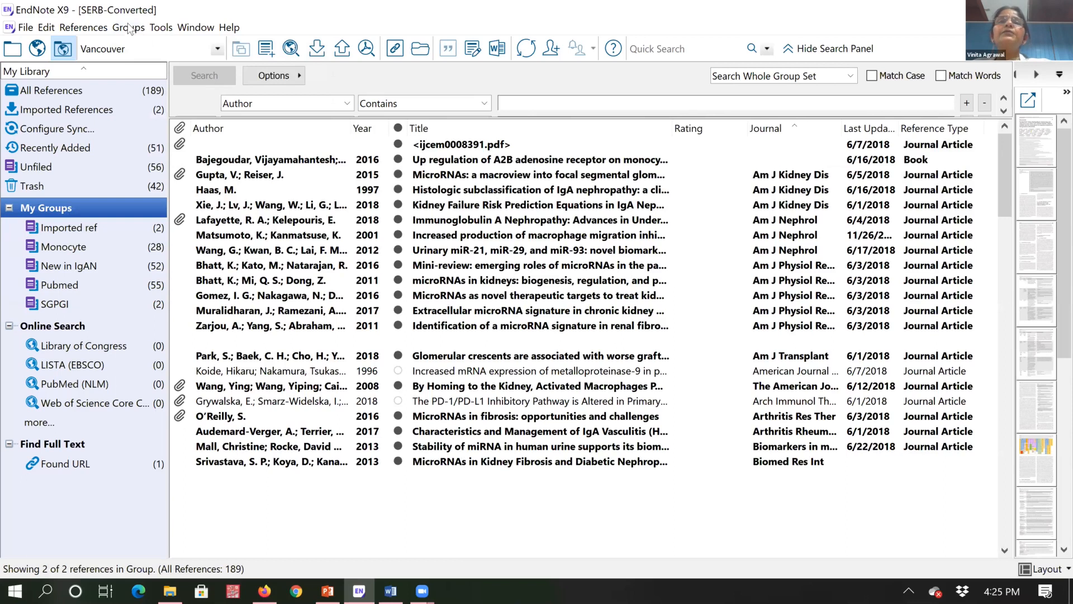
key(alt+g)
click(143, 57)
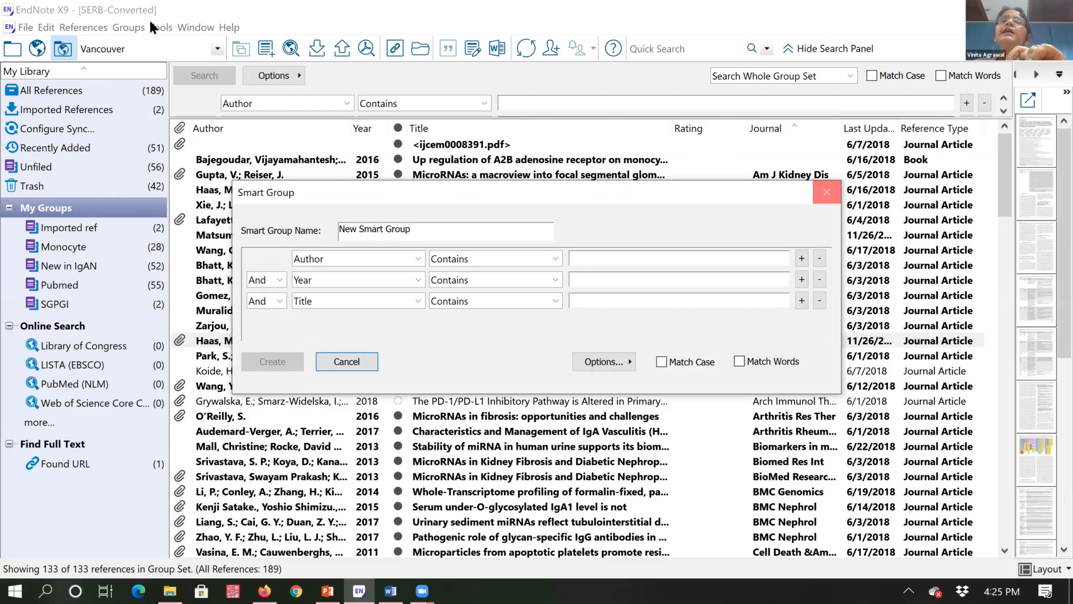
key(Escape)
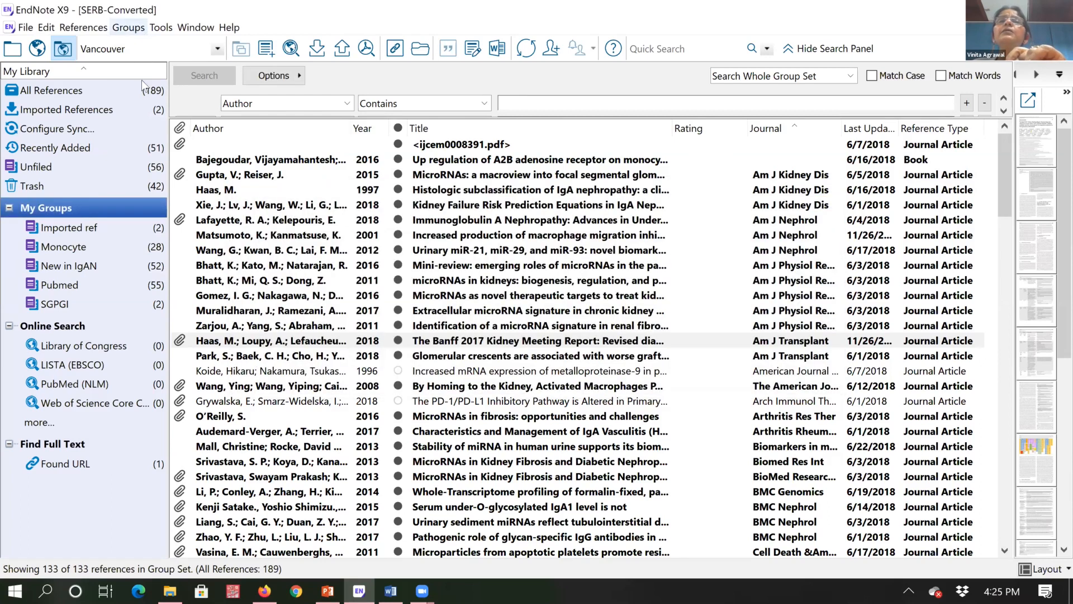
Start a new group built from existing groups and name it "Monocytes not IgAN".
click(129, 27)
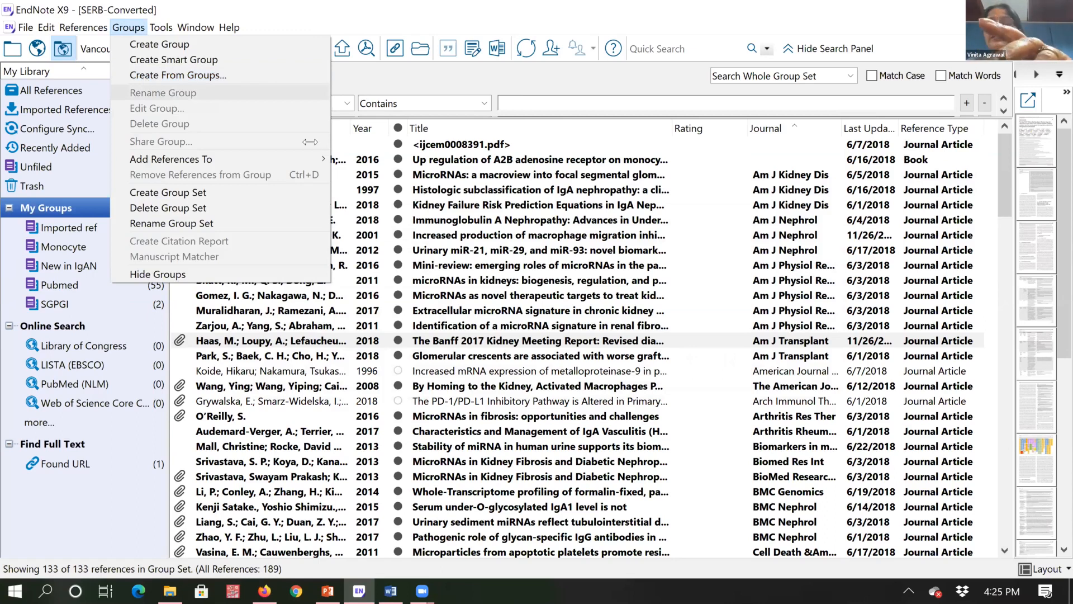
click(178, 75)
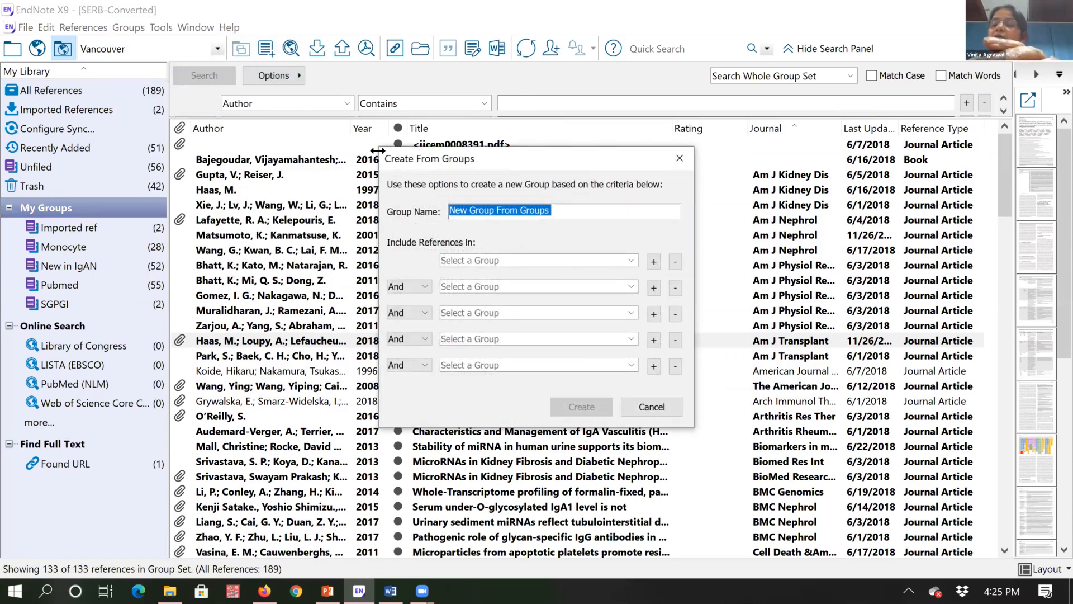
text(Mono)
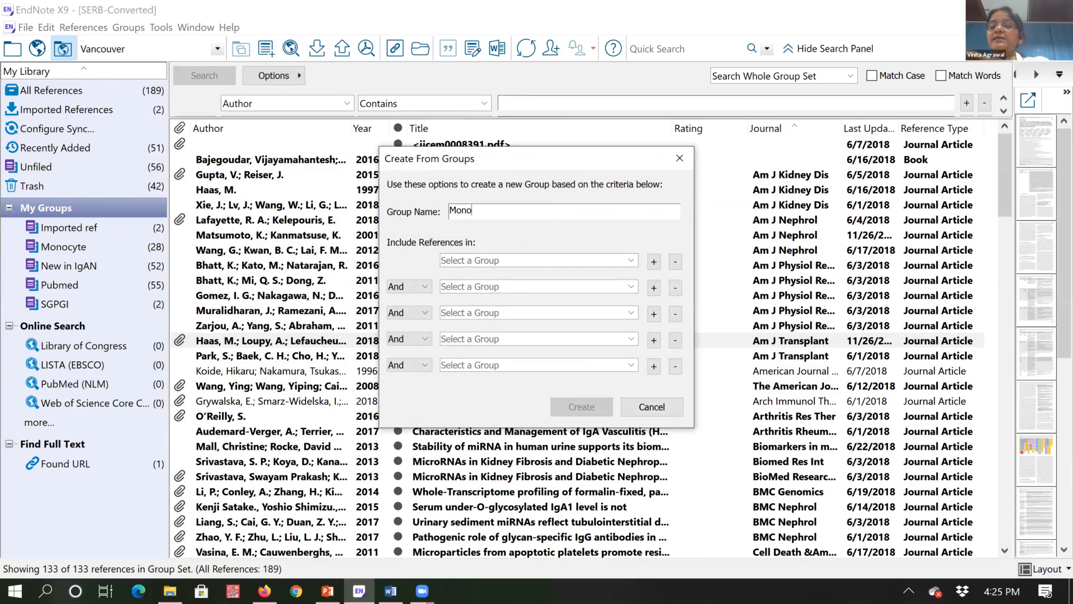
text(cytes)
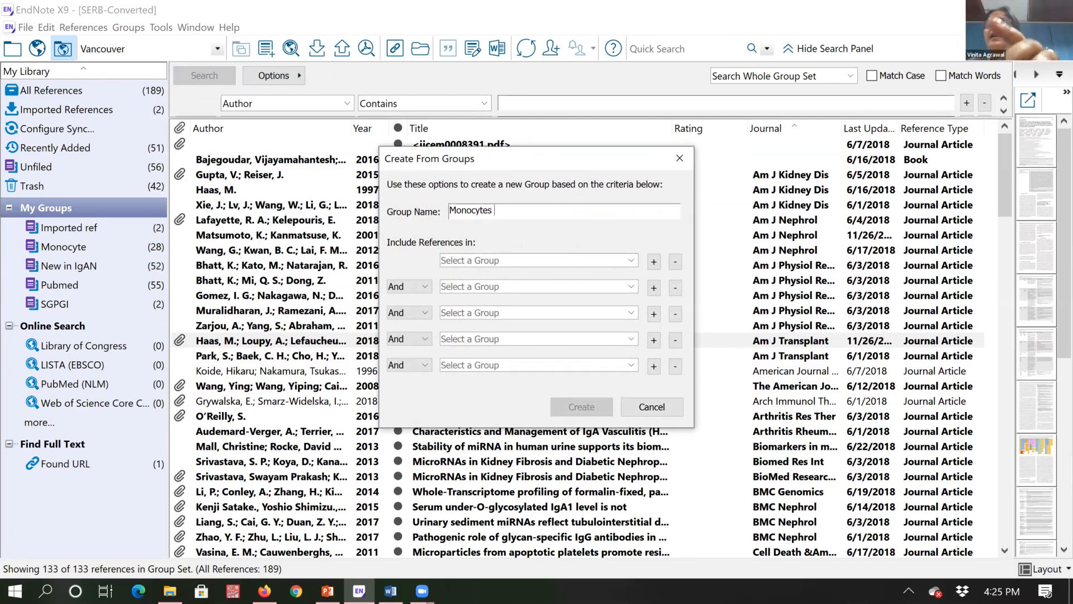
text( not Ig)
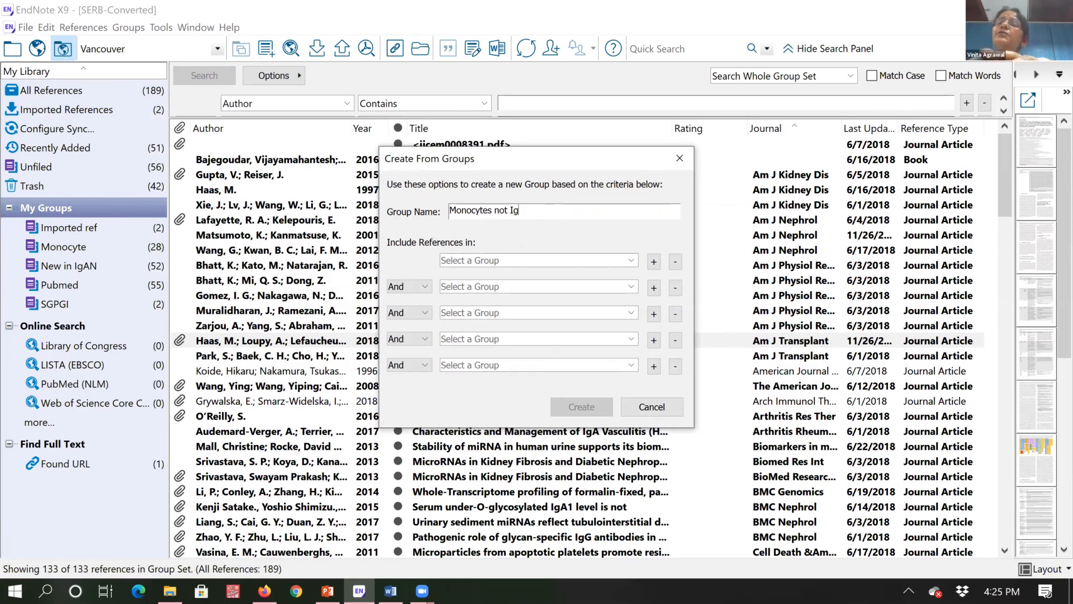
text(AN)
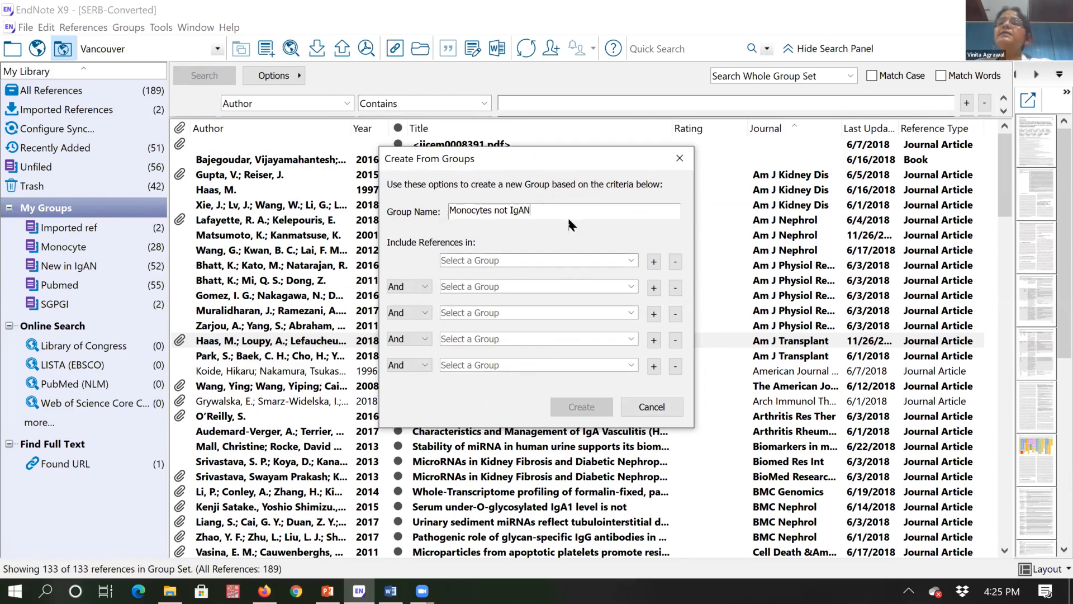
Define the combined group as Monocyte Not New in IgAN, create it and display its references.
click(631, 260)
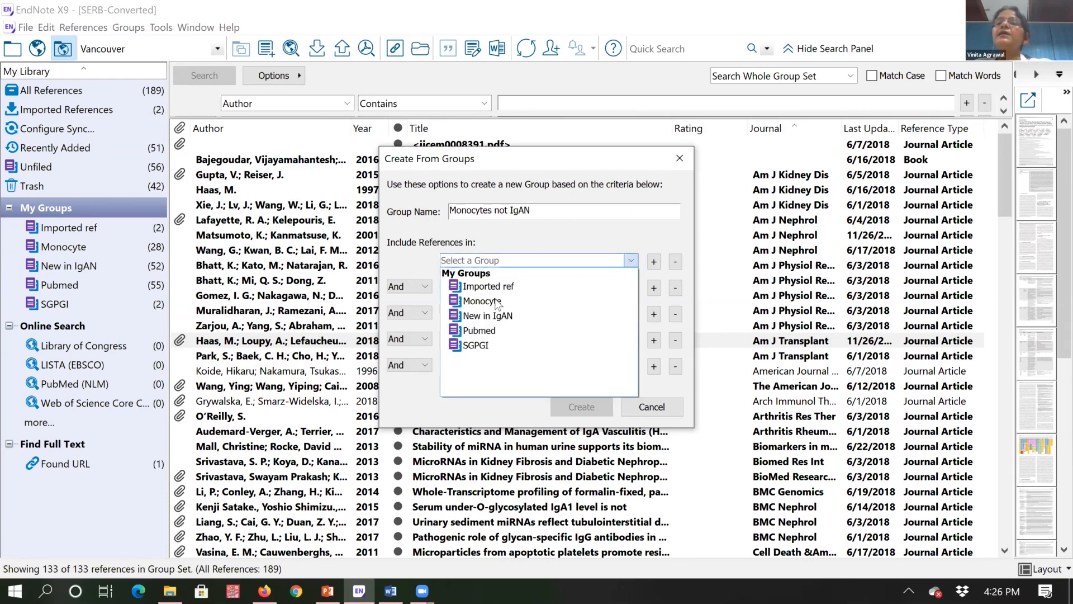
click(418, 287)
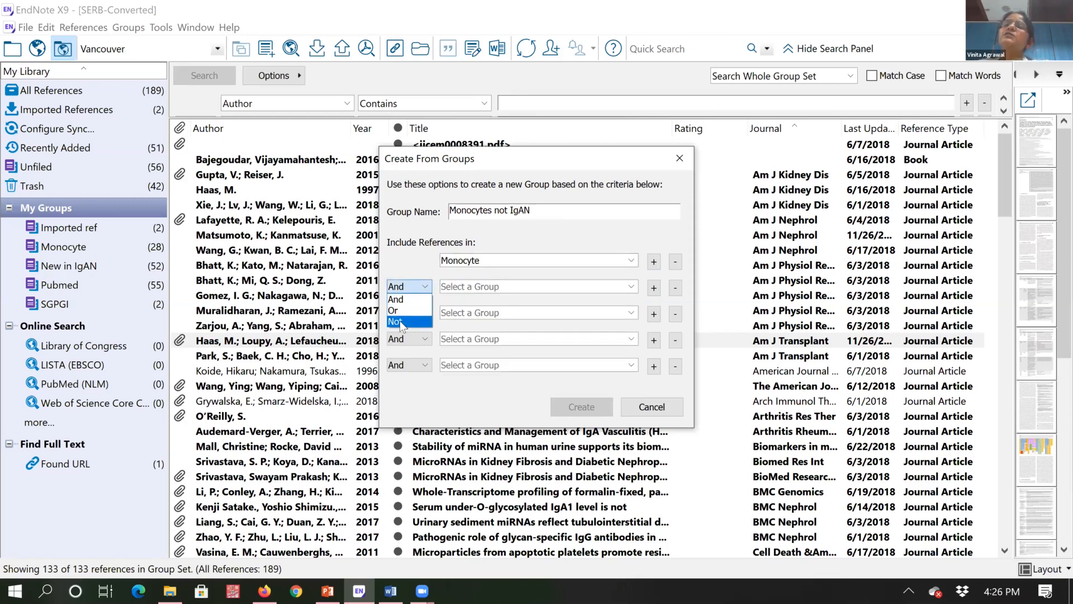
click(400, 321)
click(631, 288)
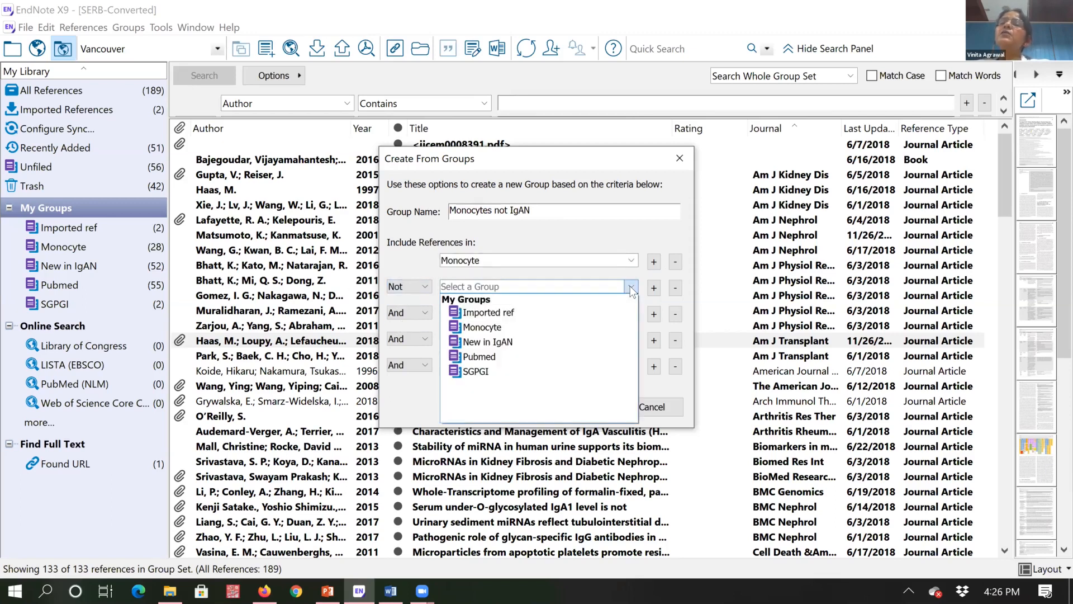
click(513, 342)
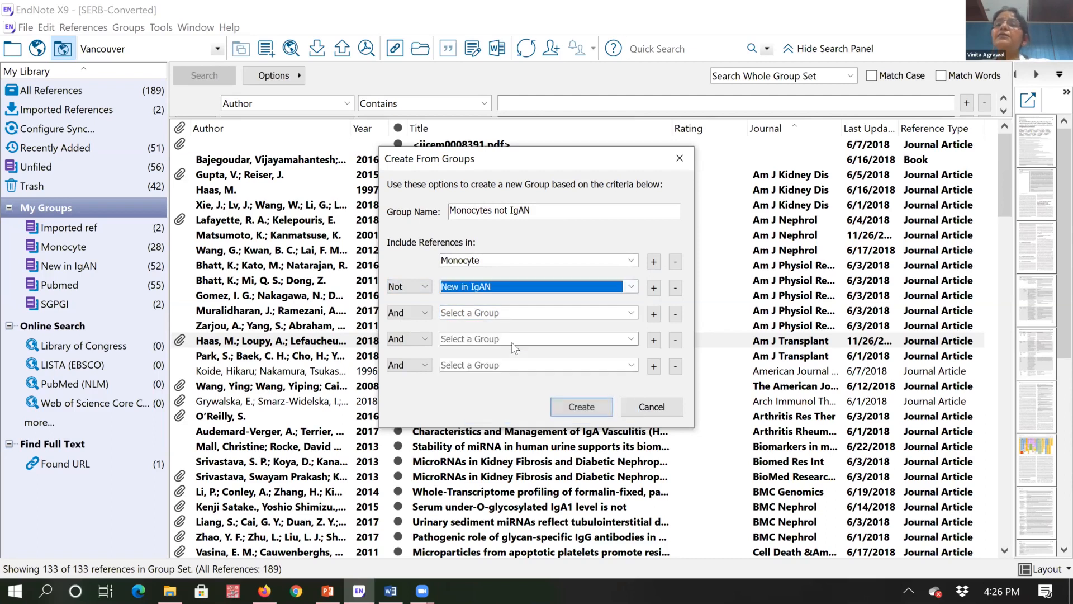
click(570, 413)
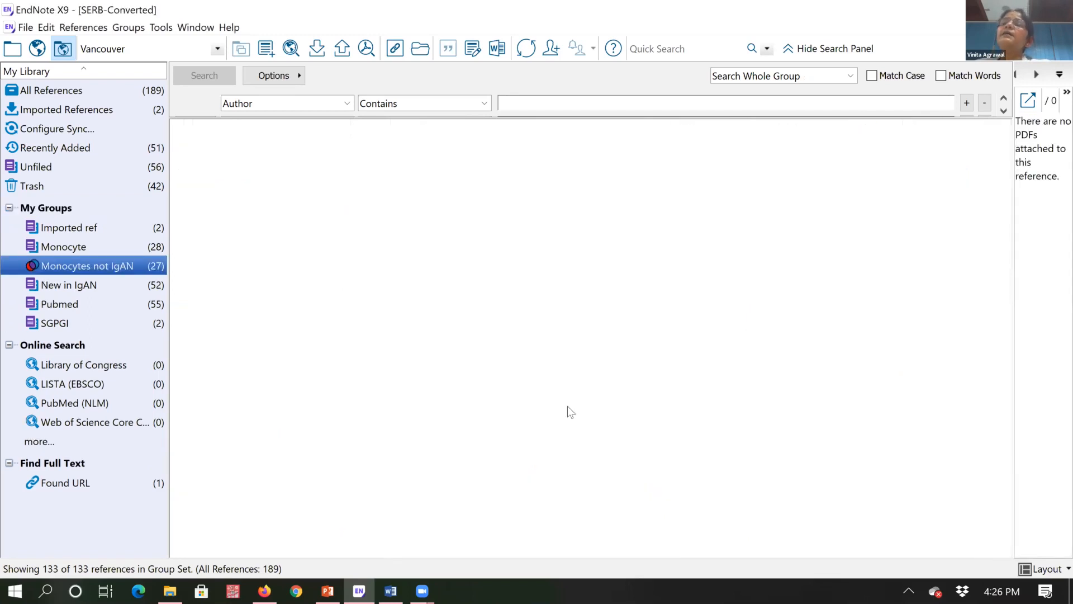
click(30, 267)
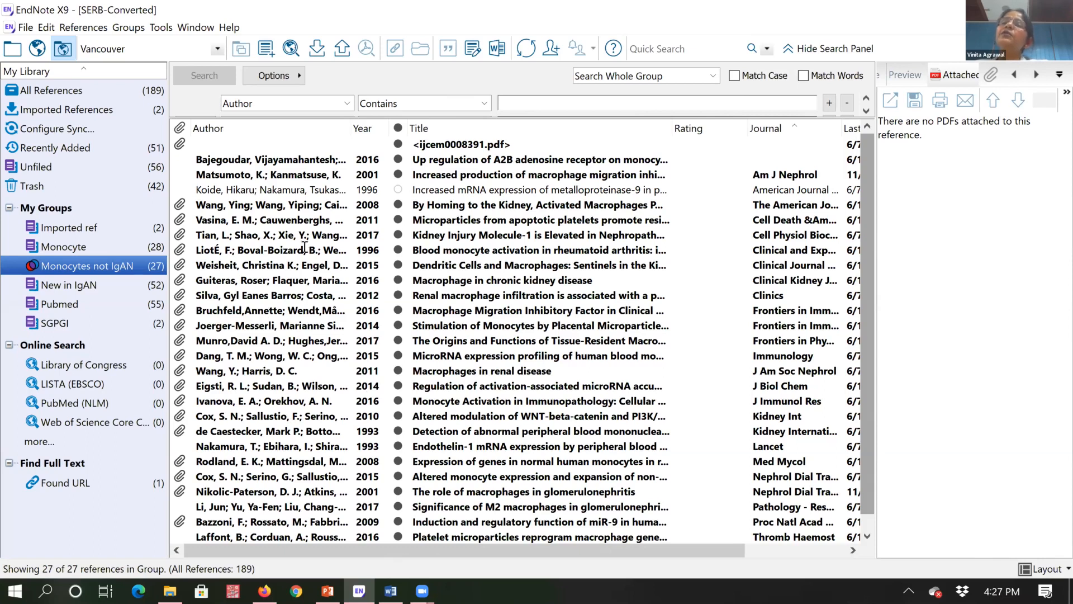
Switch to the SERB_project document in Word, place the cursor after "(CKD)." and show the EndNote X9 commands.
key(alt+Tab)
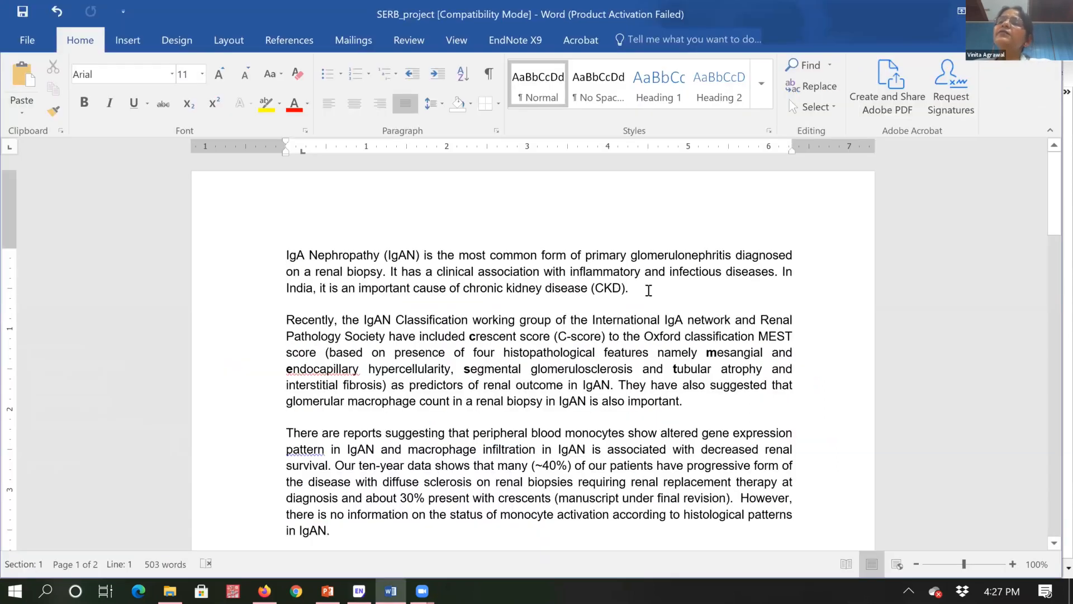
click(648, 289)
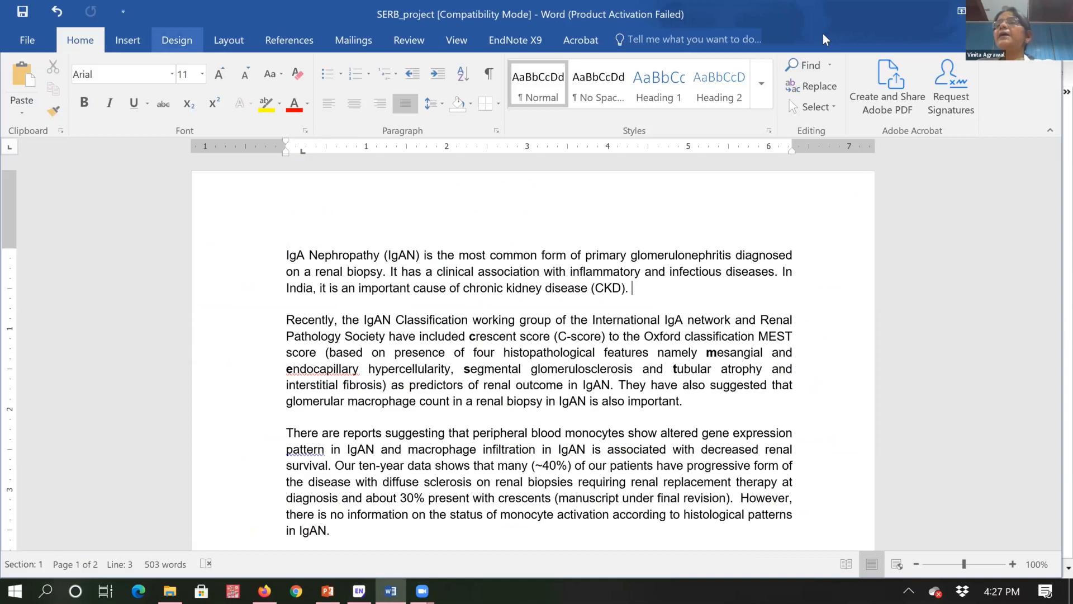
click(518, 43)
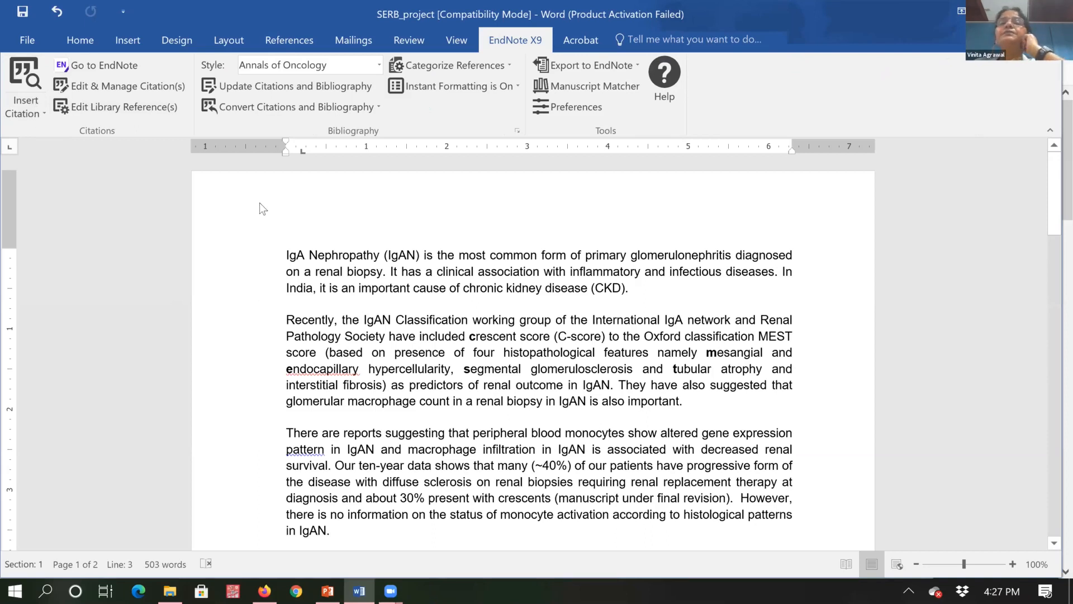
Start inserting a citation and search the EndNote libraries by an author's surname.
click(26, 110)
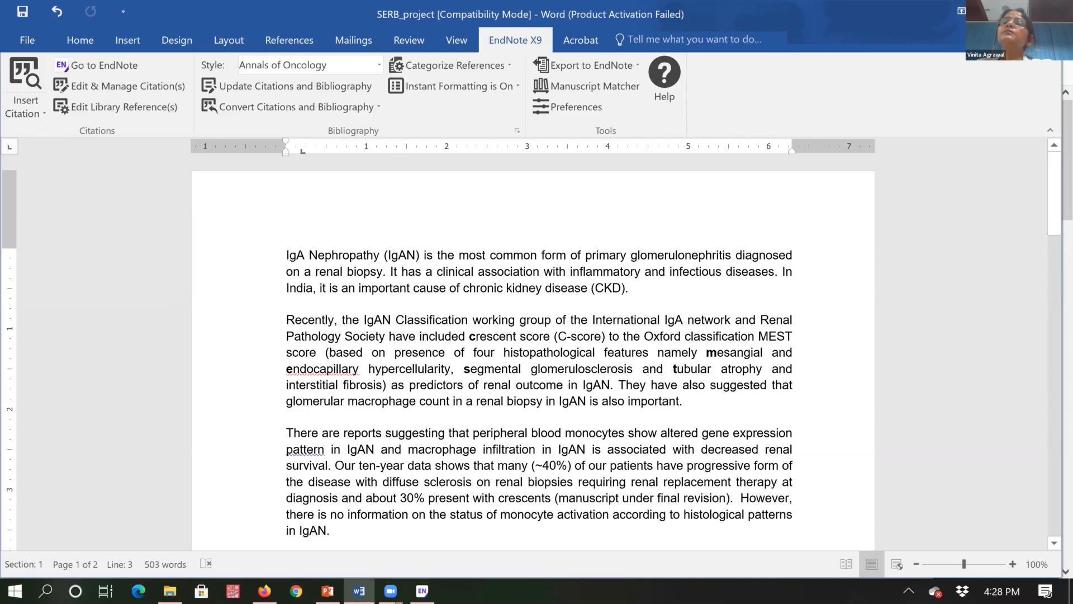
mouse_move(422, 591)
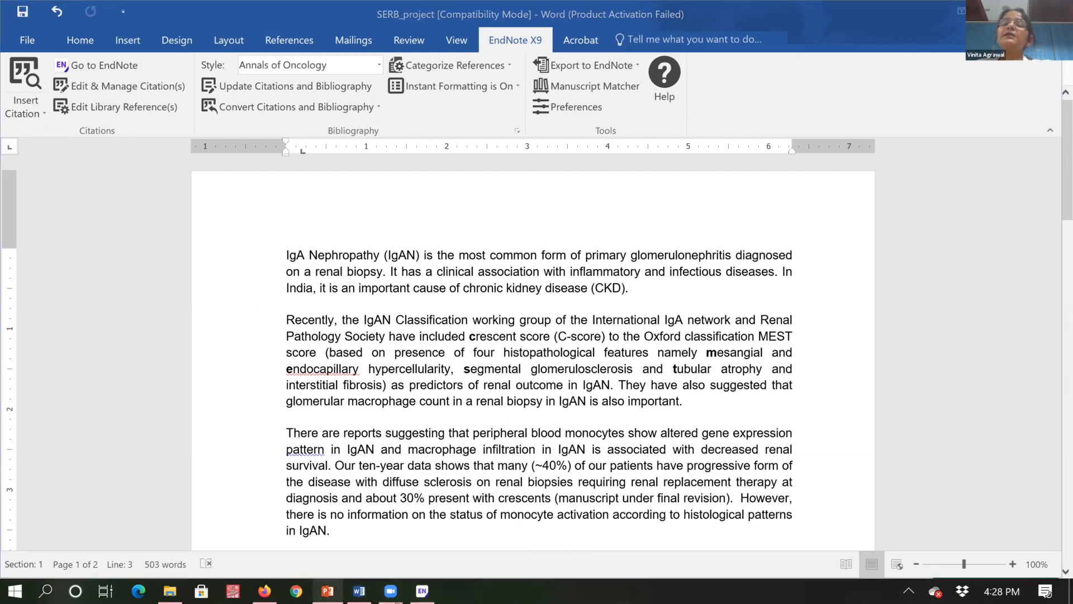
mouse_move(328, 591)
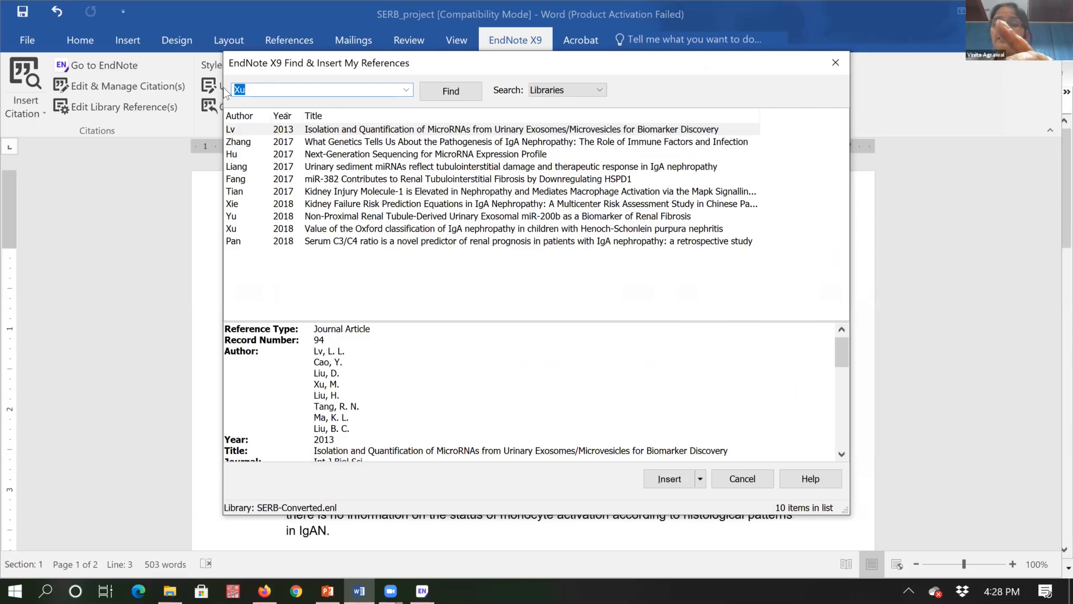
text(X)
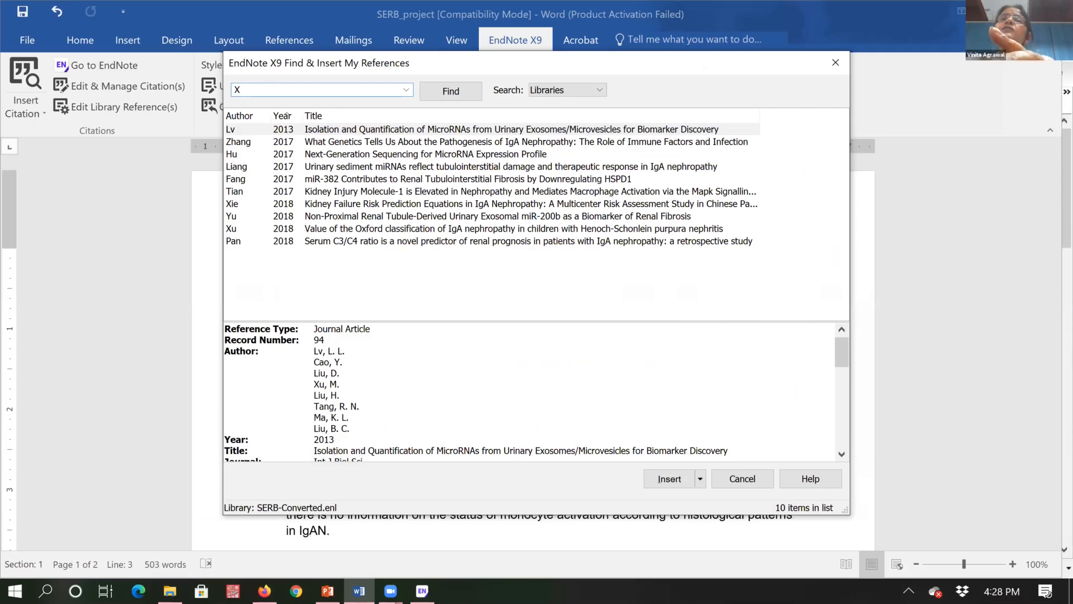
click(448, 93)
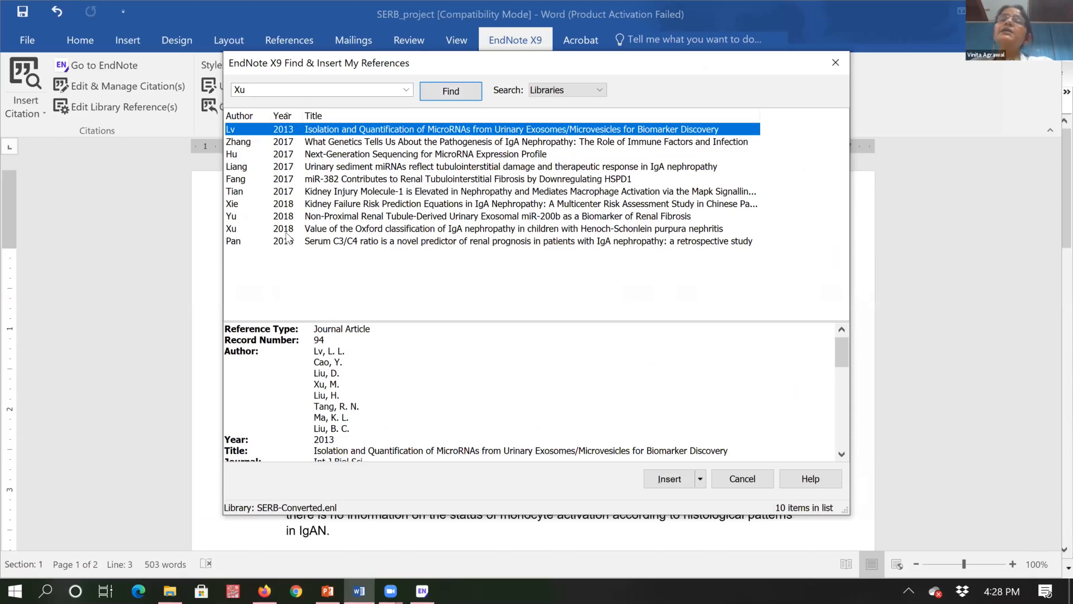
Insert the 2018 reference "Value of the Oxford classification of IgA nephropathy in children with Henoch-Schonlein purpura nephritis" as a citation after "(CKD).".
click(315, 232)
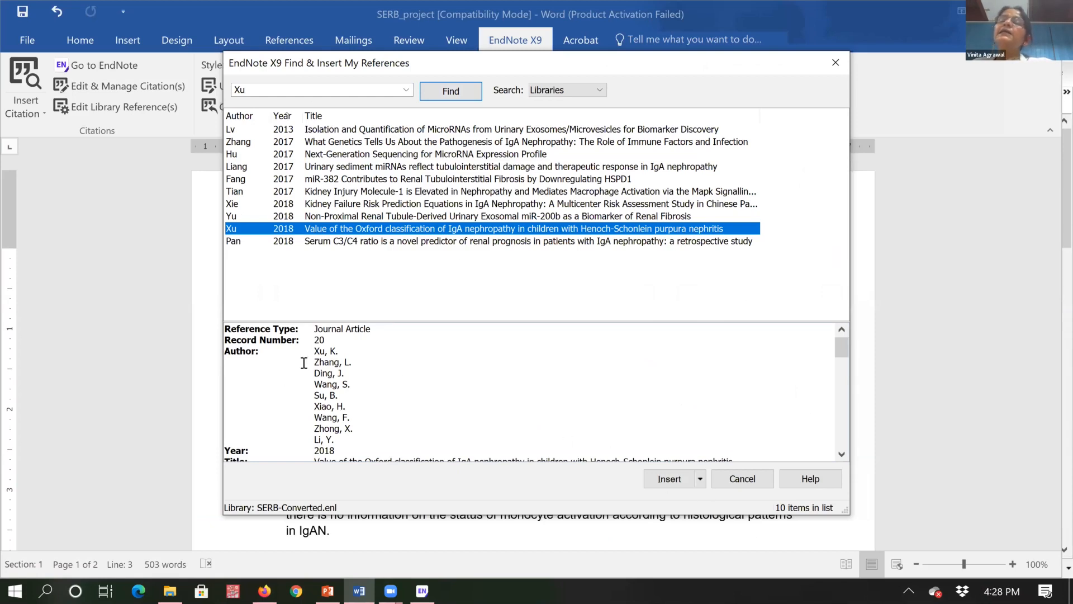
click(701, 479)
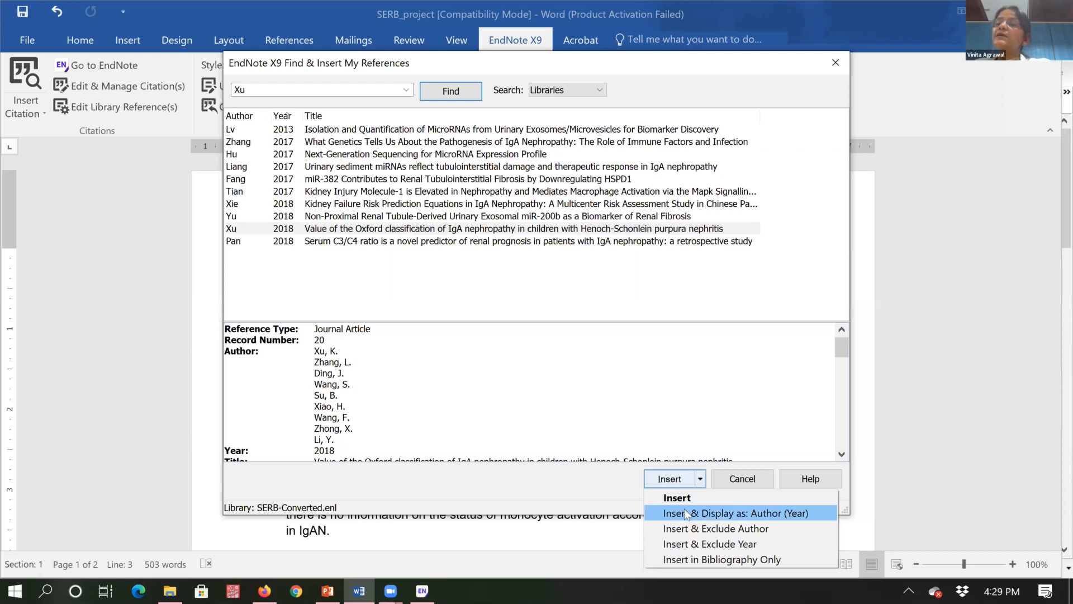
click(665, 482)
click(664, 480)
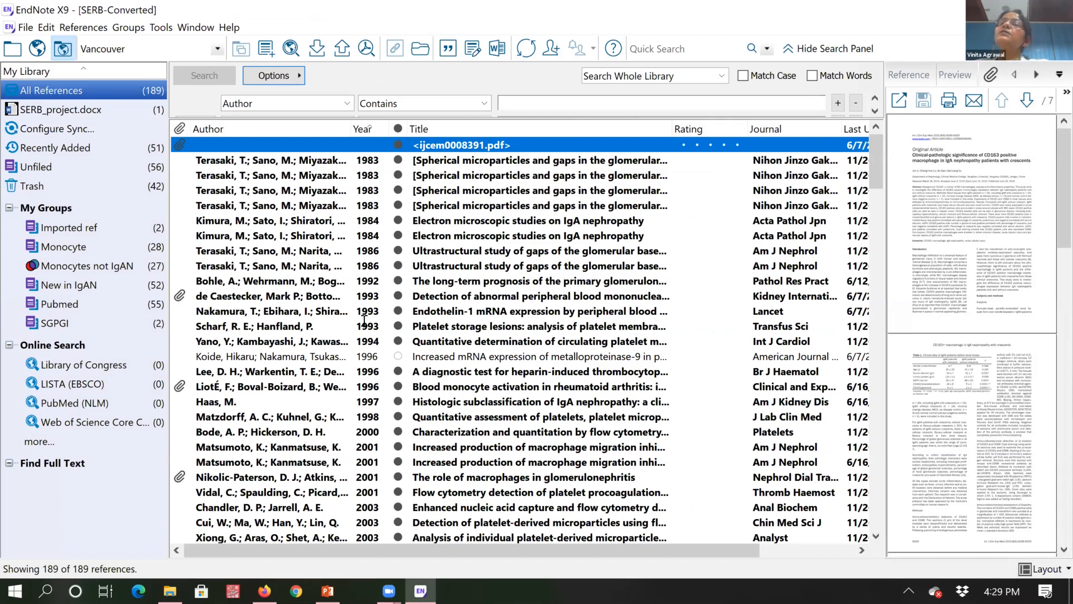
Return to the Word document and examine the bibliography entry after the last paragraph and the in-text citation after "(CKD).".
key(alt+Tab)
scroll(354, 443, up, 3)
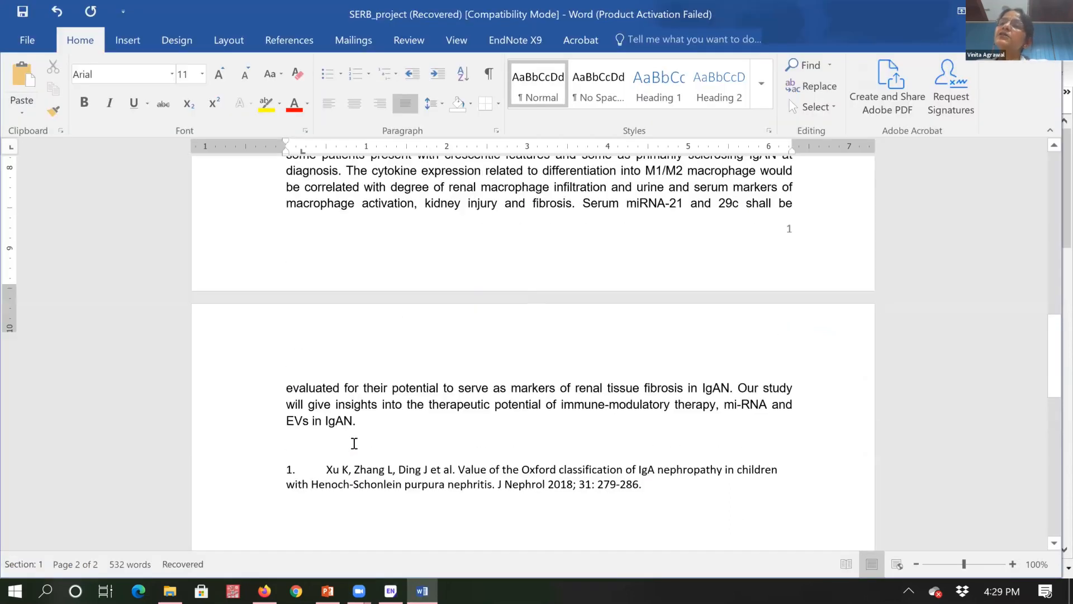
scroll(352, 442, up, 2)
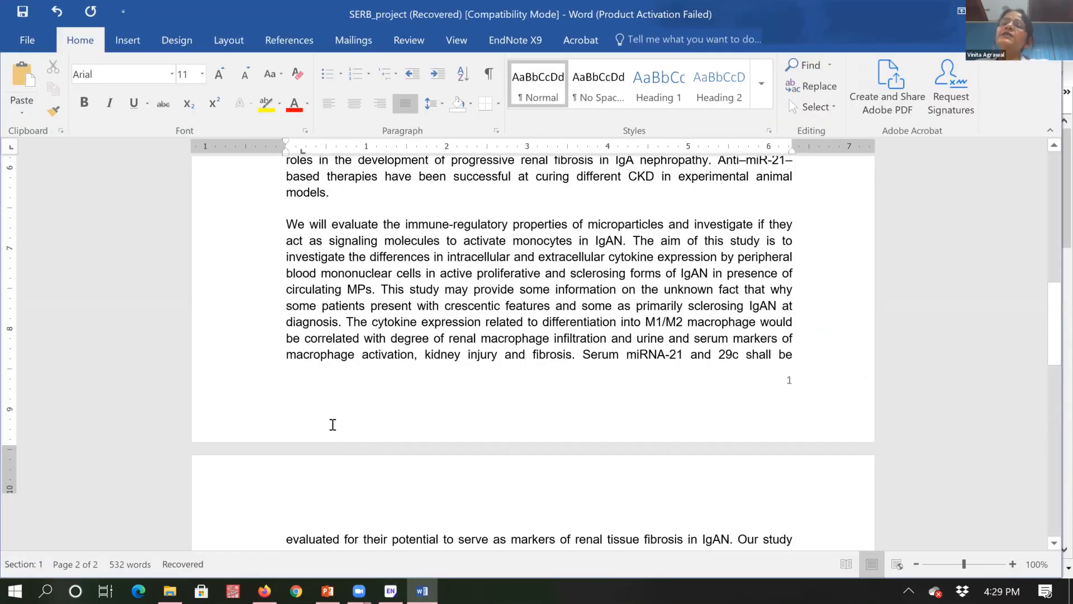
scroll(334, 426, up, 6)
scroll(368, 447, up, 2)
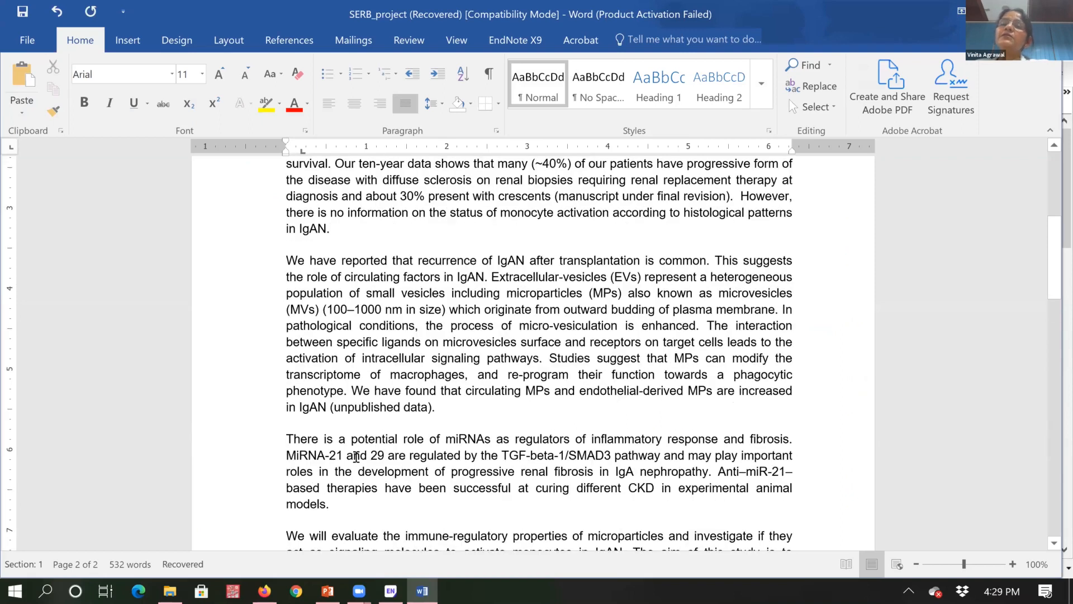
scroll(354, 454, up, 4)
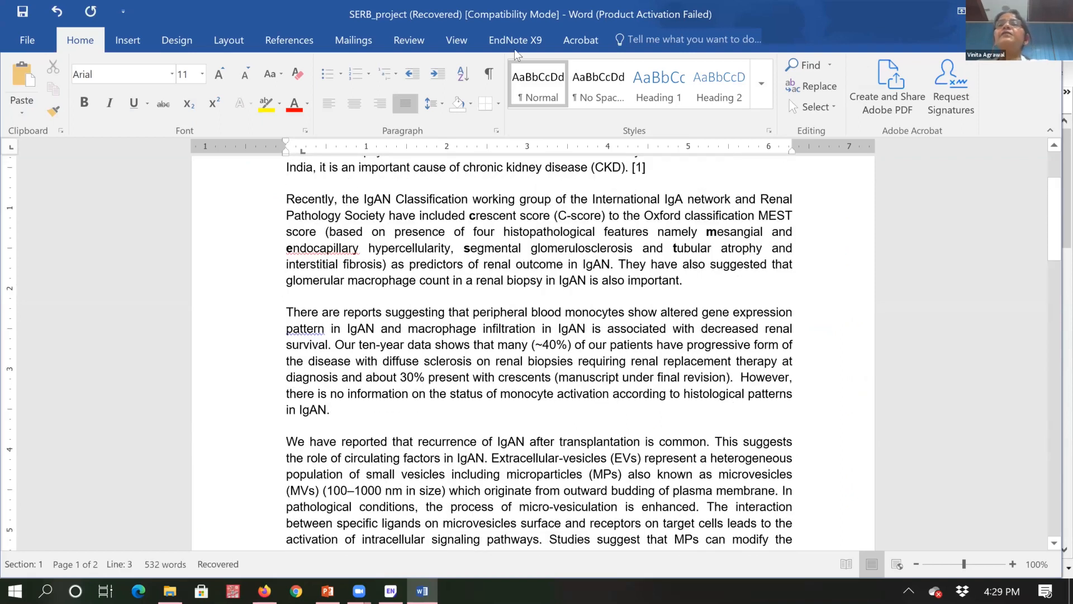
Try to insert the 2017 reference "Next-Generation Sequencing for MicroRNA Expression Profile" as a citation at the end of the third paragraph.
click(533, 38)
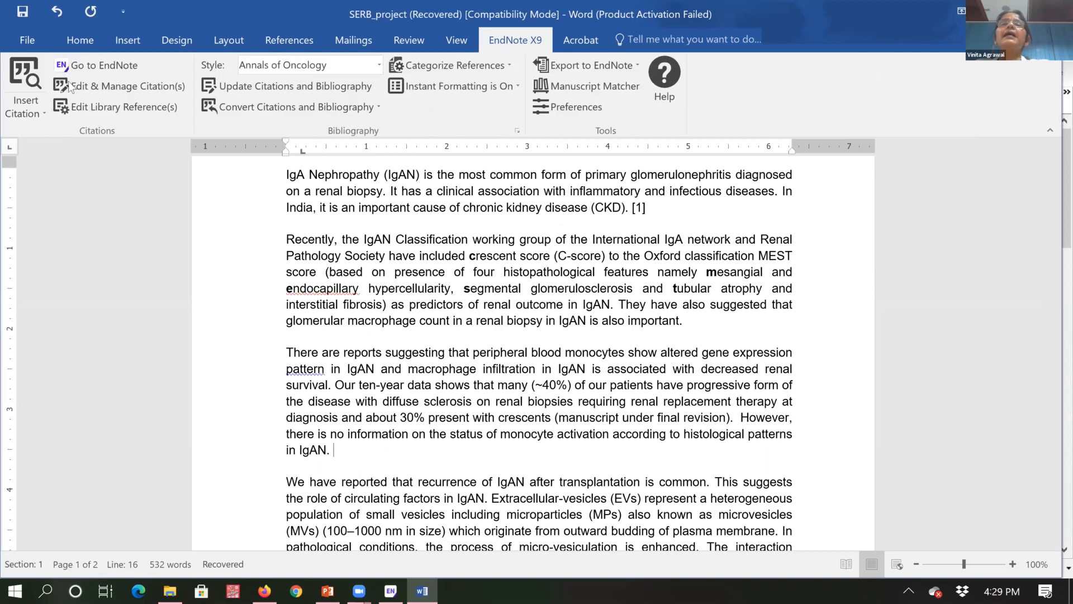
click(19, 111)
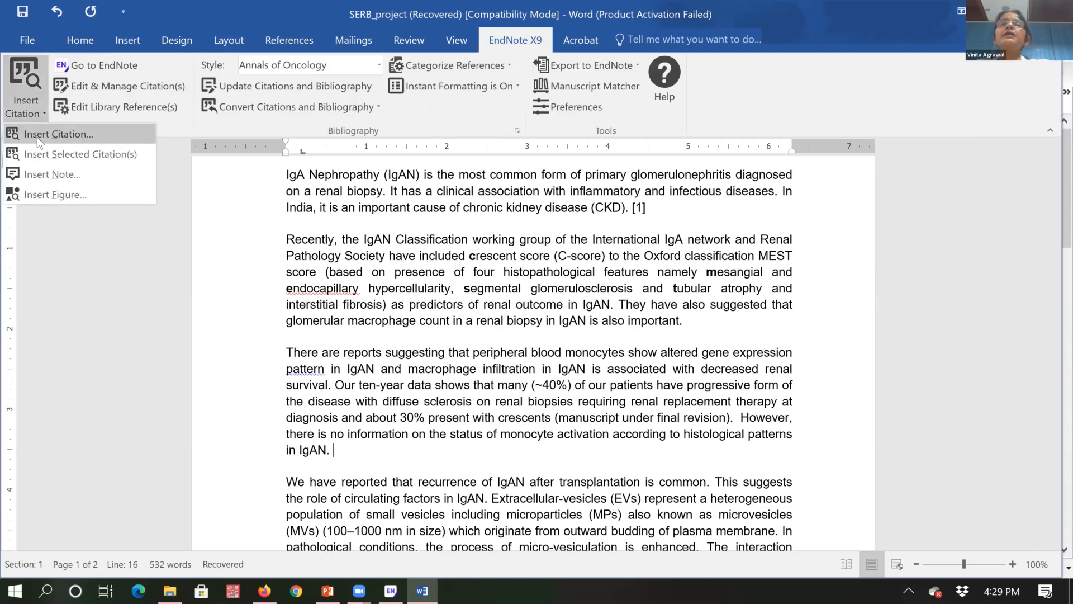
click(37, 137)
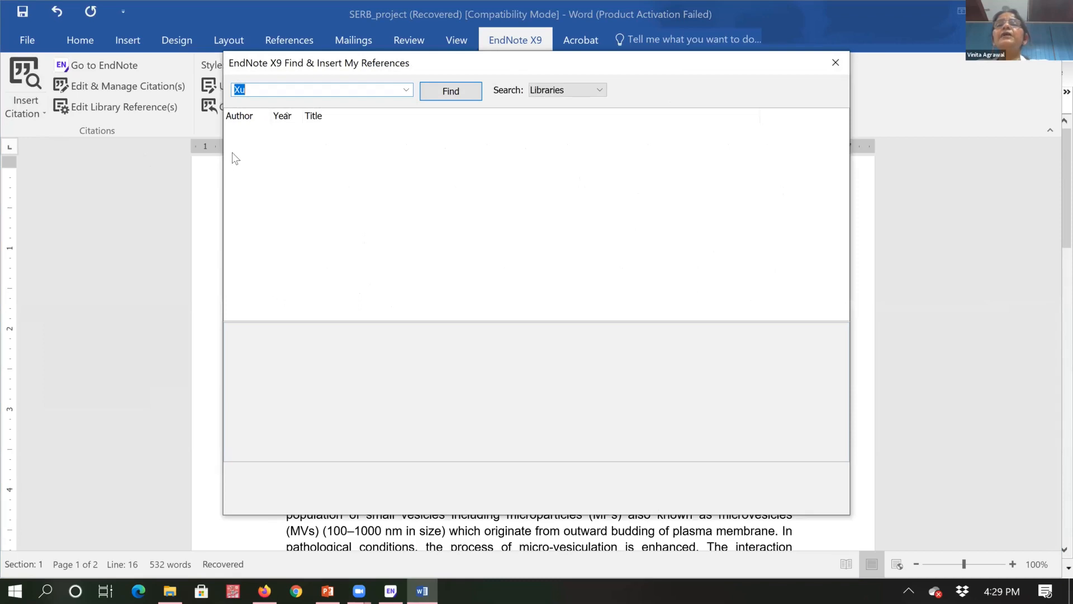
key(Return)
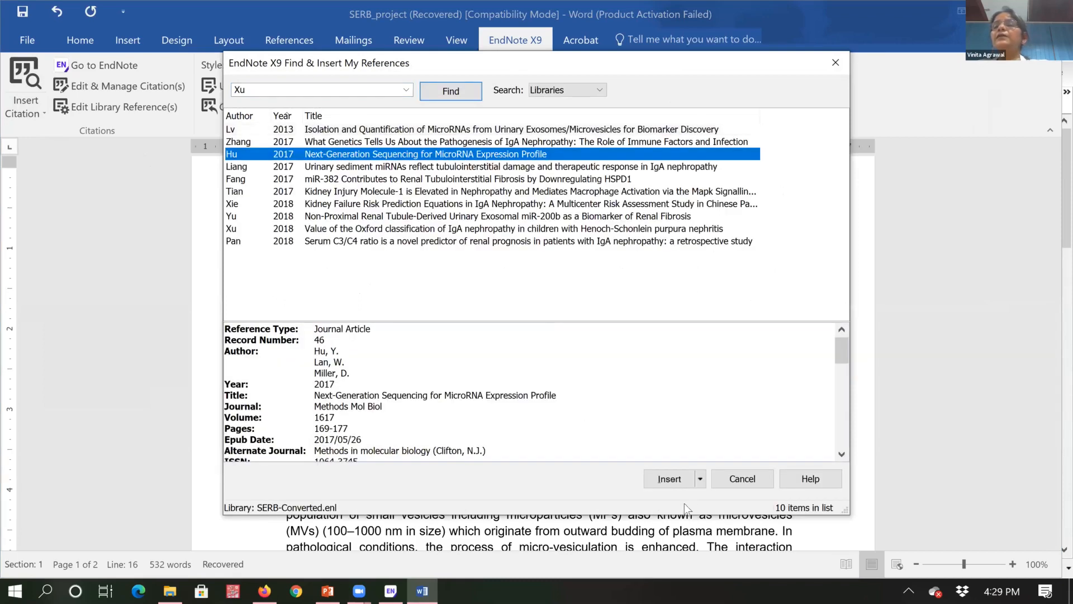
click(662, 477)
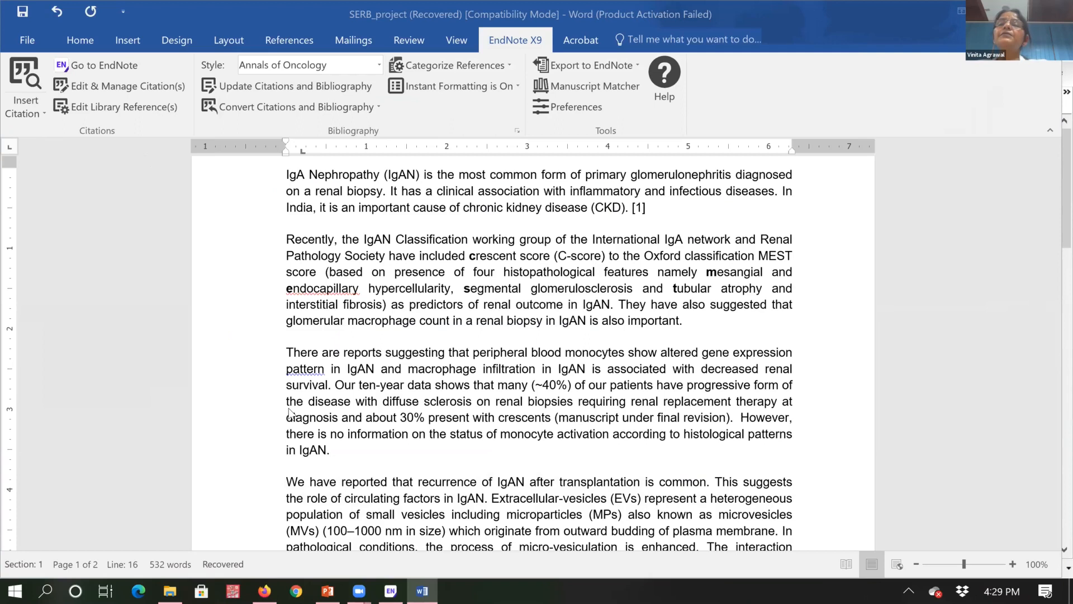
Return to the SERB_project document in Word and close the document recovery list, removing the recovered files.
click(422, 591)
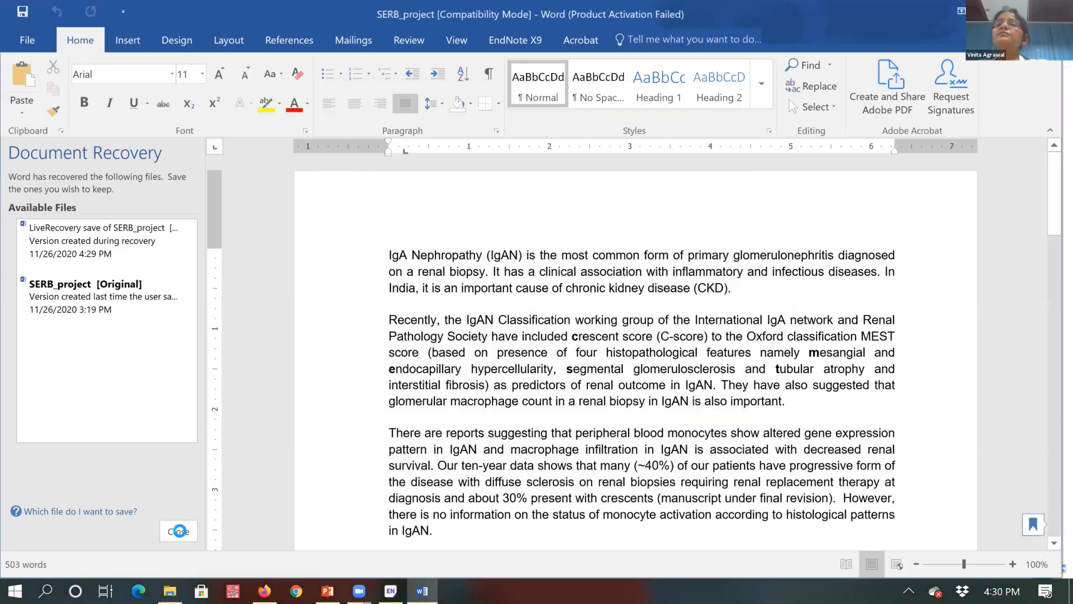
click(179, 531)
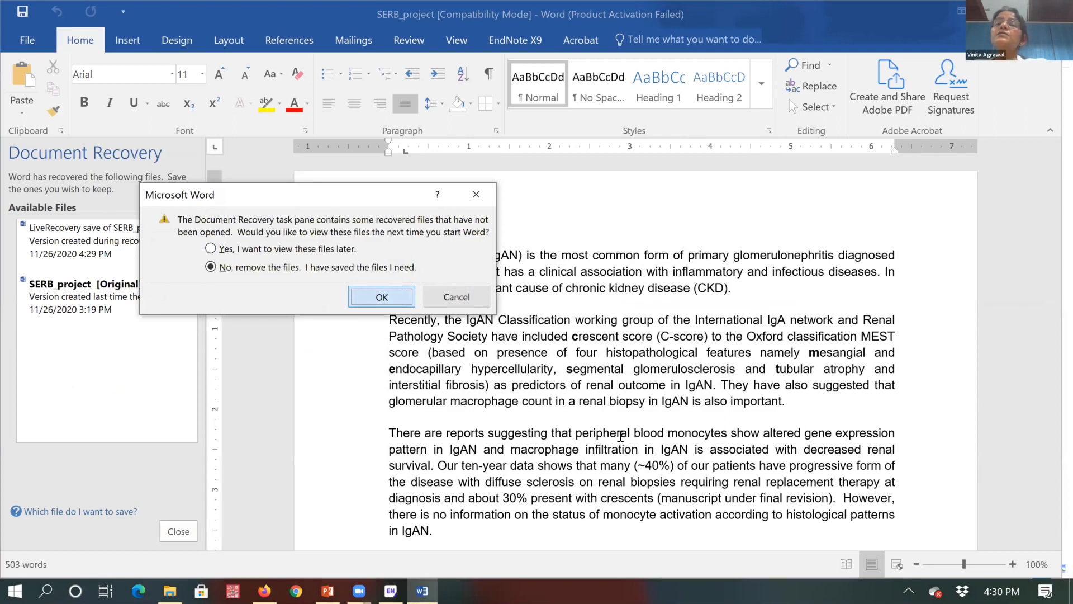
key(Return)
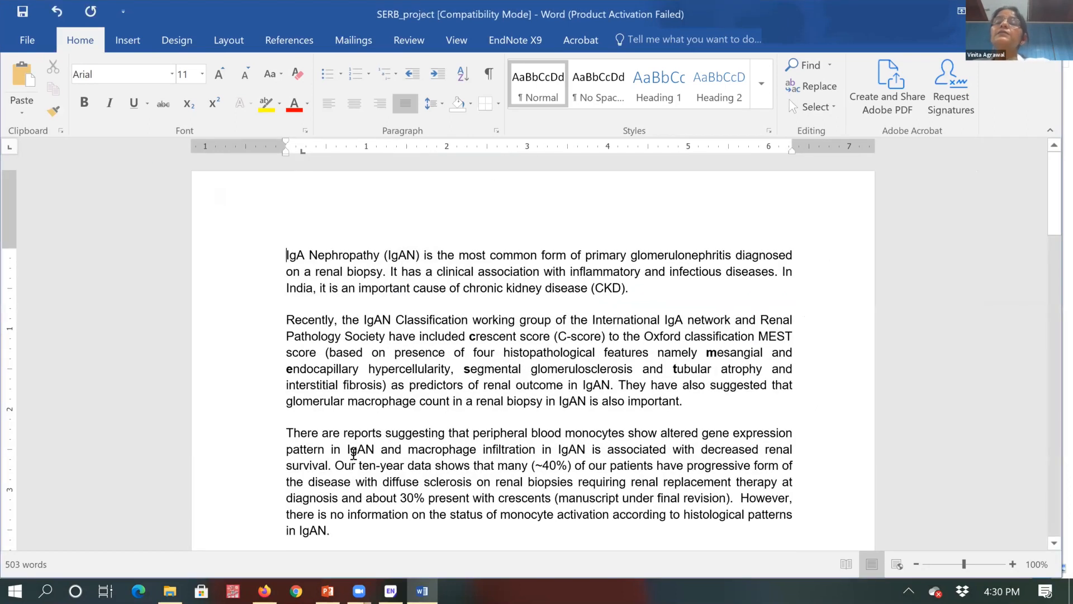
Try to insert a citation to the 2013 reference "Isolation and Quantification of MicroRNAs from Urinary Exosomes/Microvesicles for Biomarker Discovery" from the EndNote search results.
scroll(344, 451, down, 2)
click(343, 451)
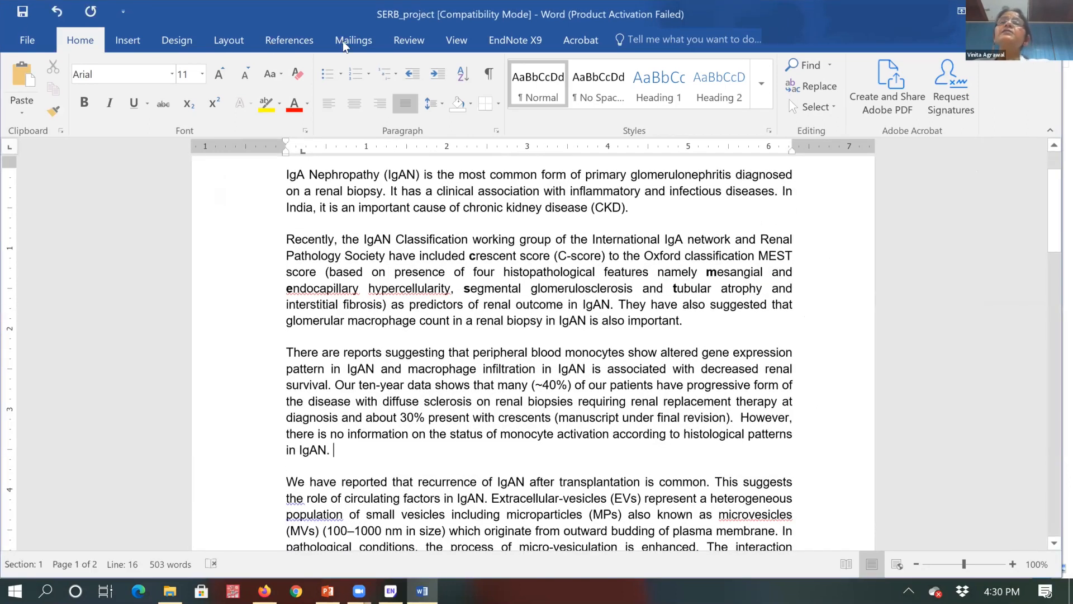
click(507, 43)
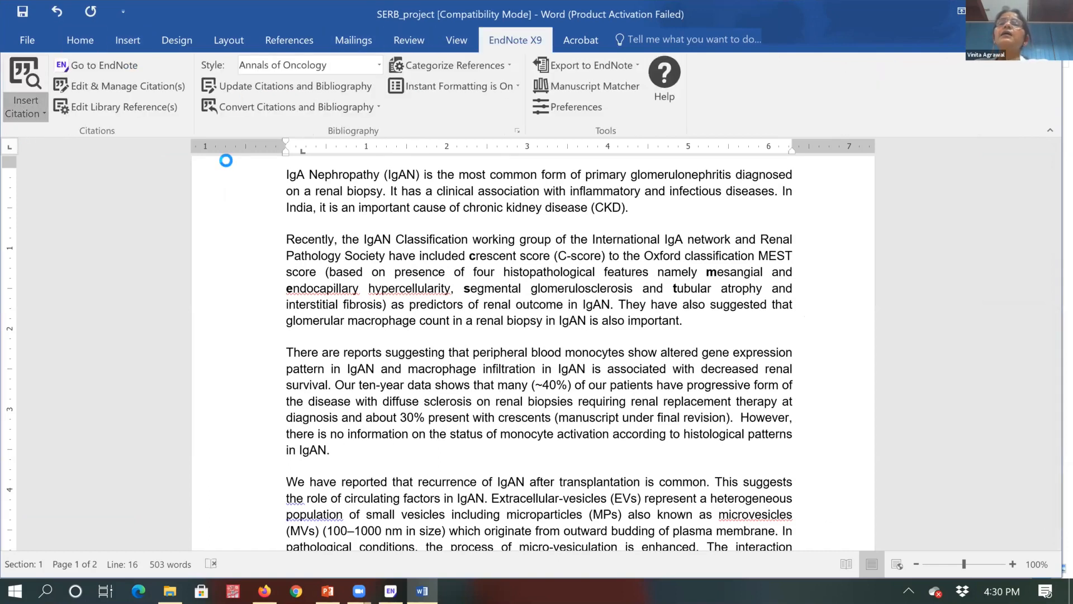
click(25, 106)
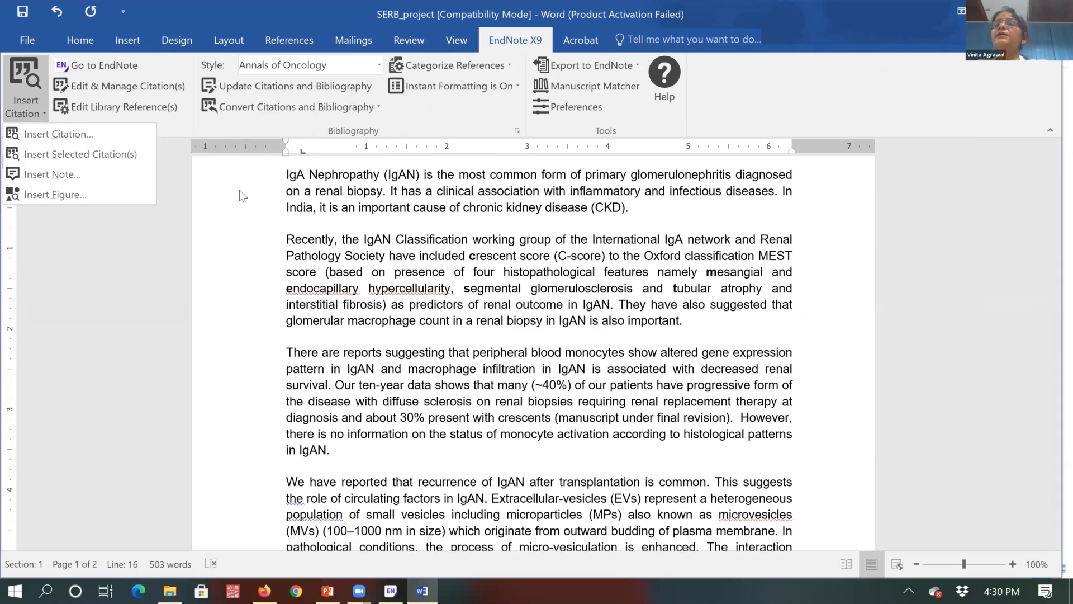
click(59, 134)
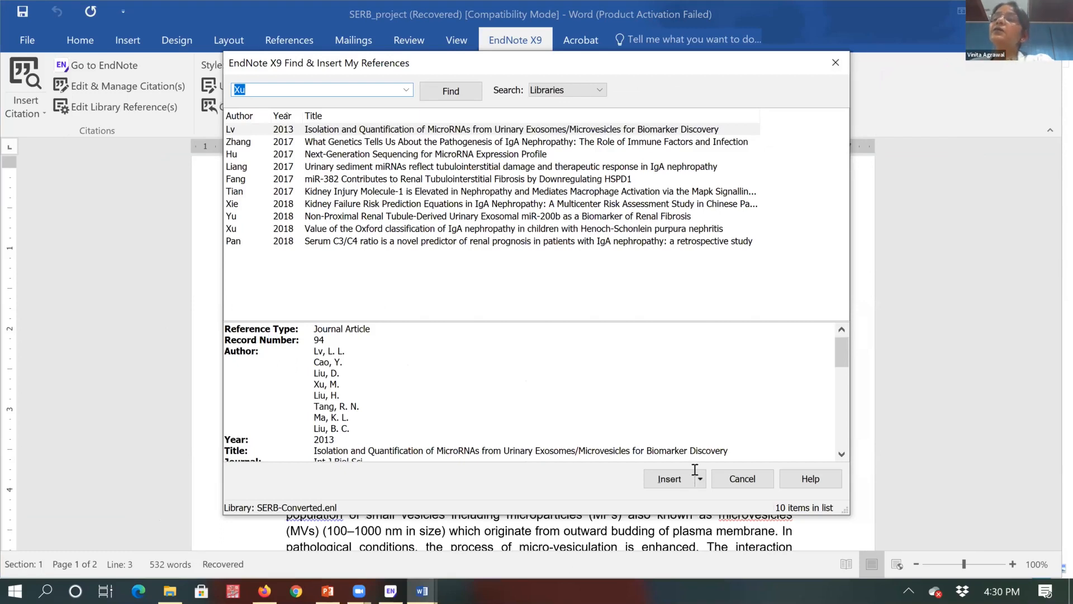
click(669, 475)
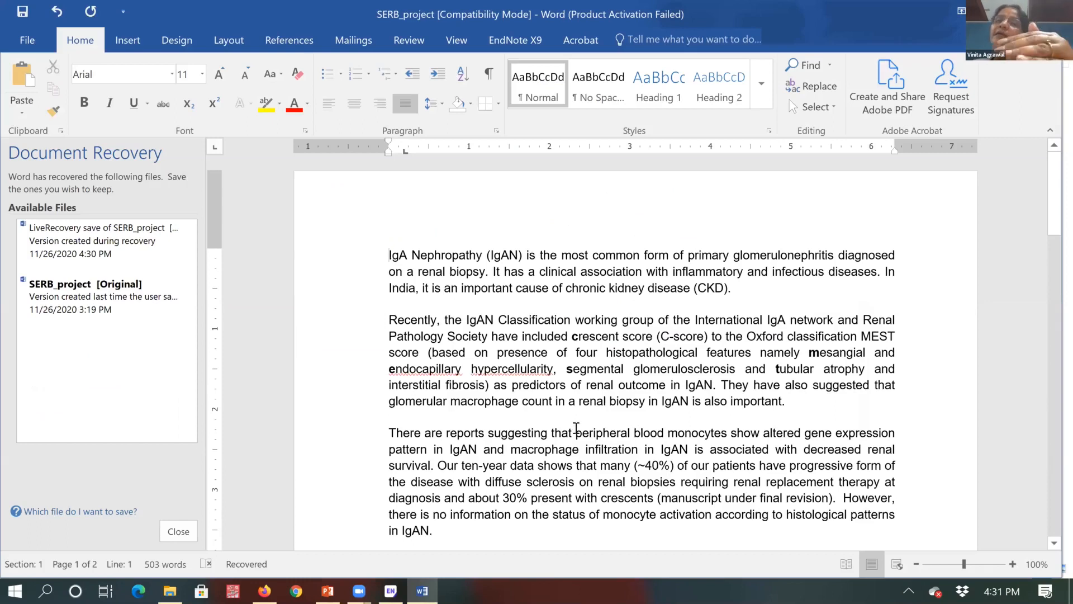
Remove the recovered files from the reopened SERB_project document and place the cursor after "(CKD).".
click(171, 531)
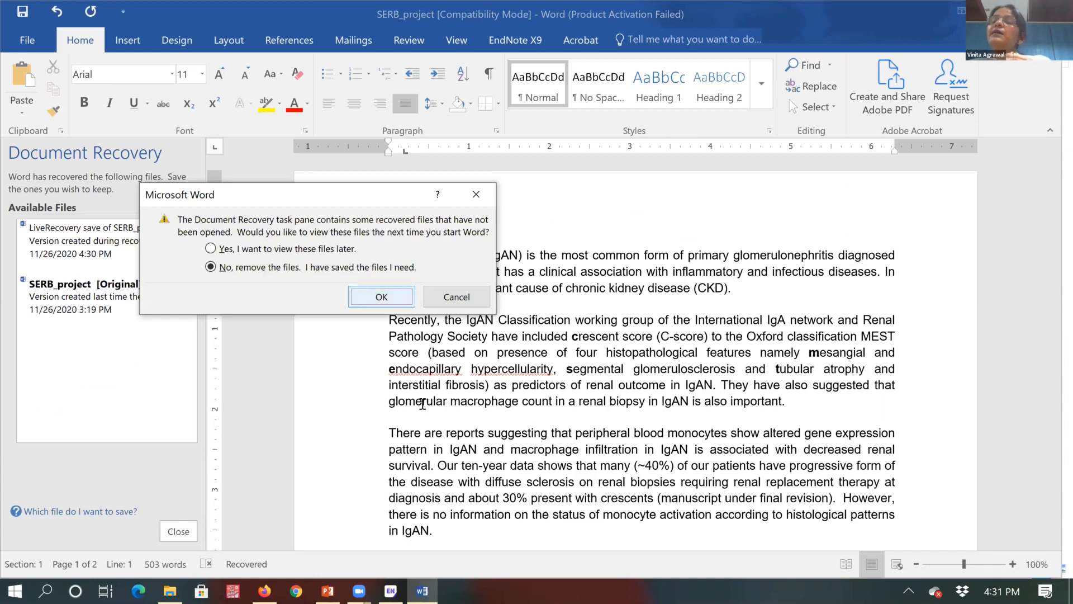
key(Return)
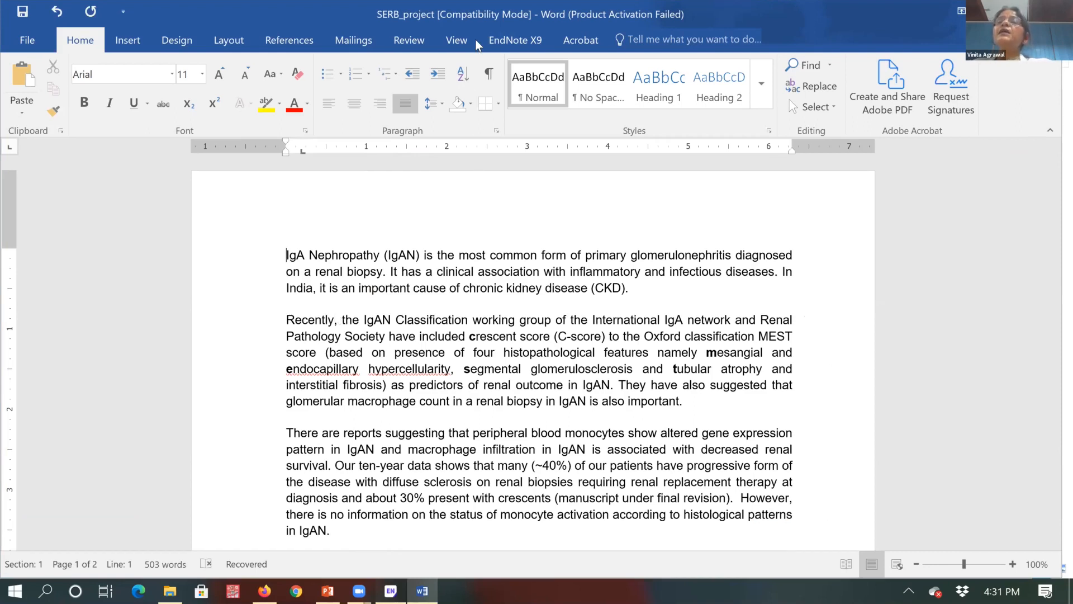
key(alt+Tab)
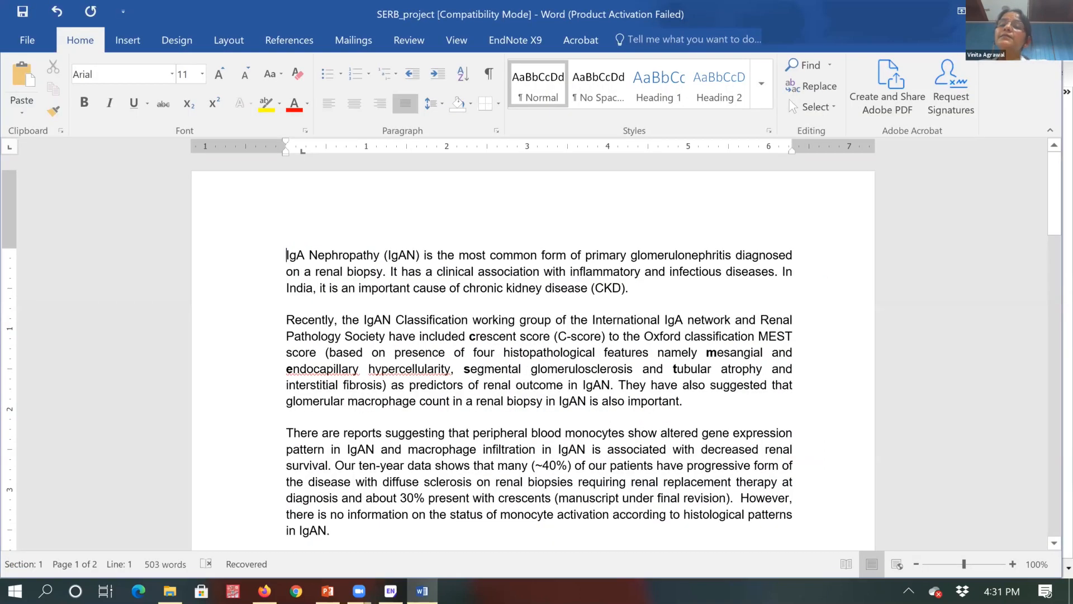
click(632, 288)
Check the open EndNote library, return to Word and try to insert a reference found by author surname as a citation after "(CKD).".
click(391, 590)
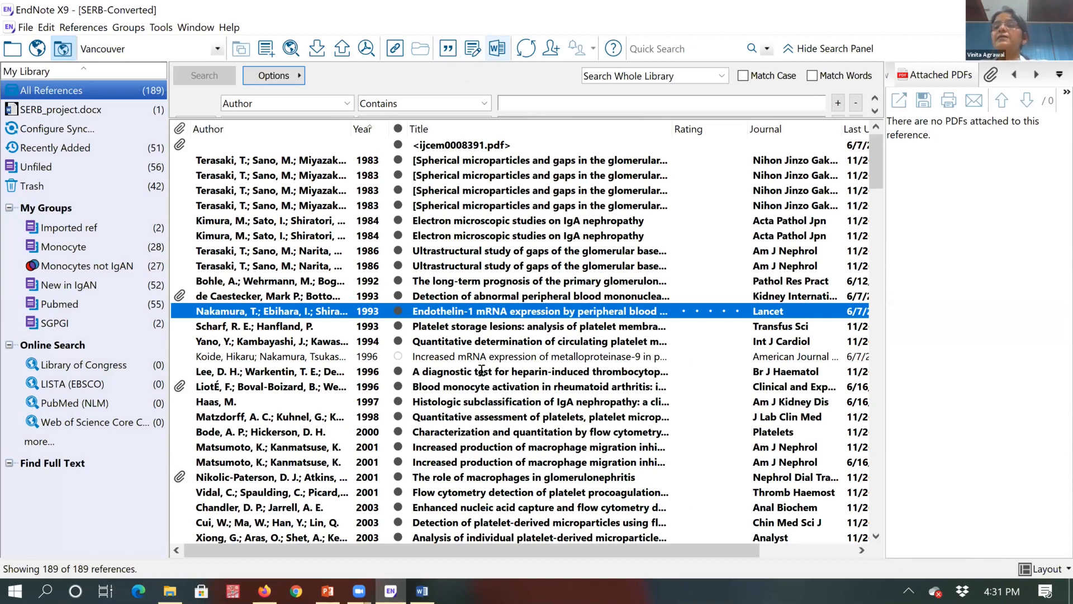
key(alt+Tab)
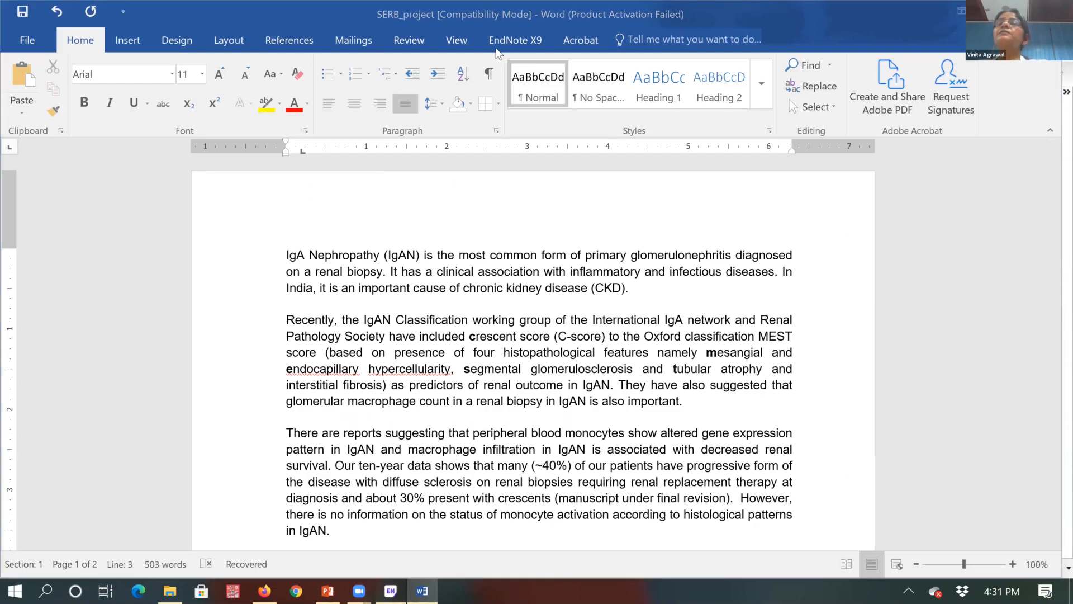
key(alt+Tab)
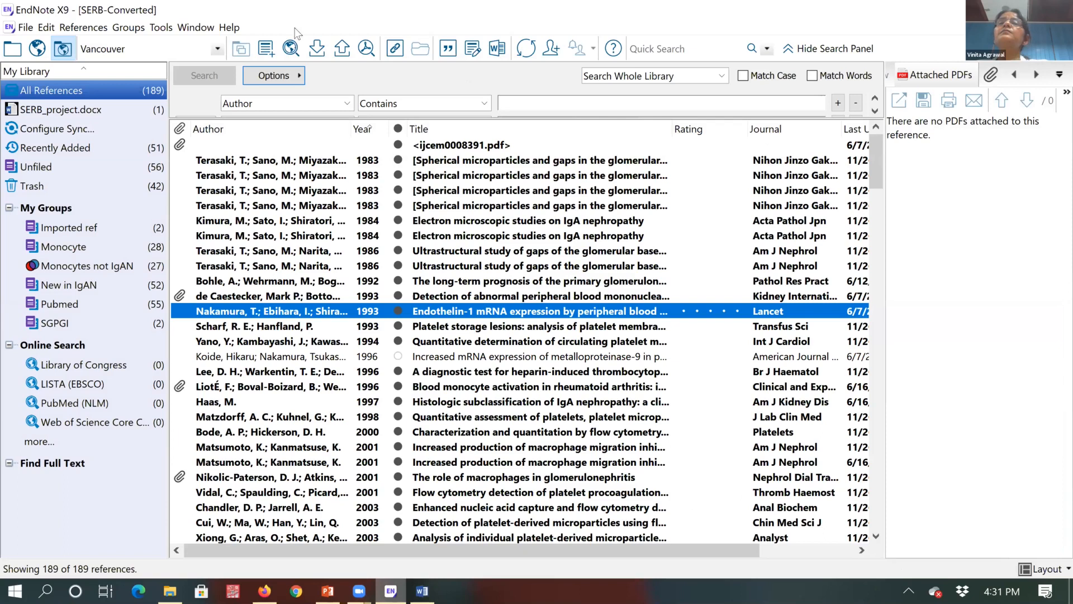
click(497, 48)
click(21, 107)
click(35, 137)
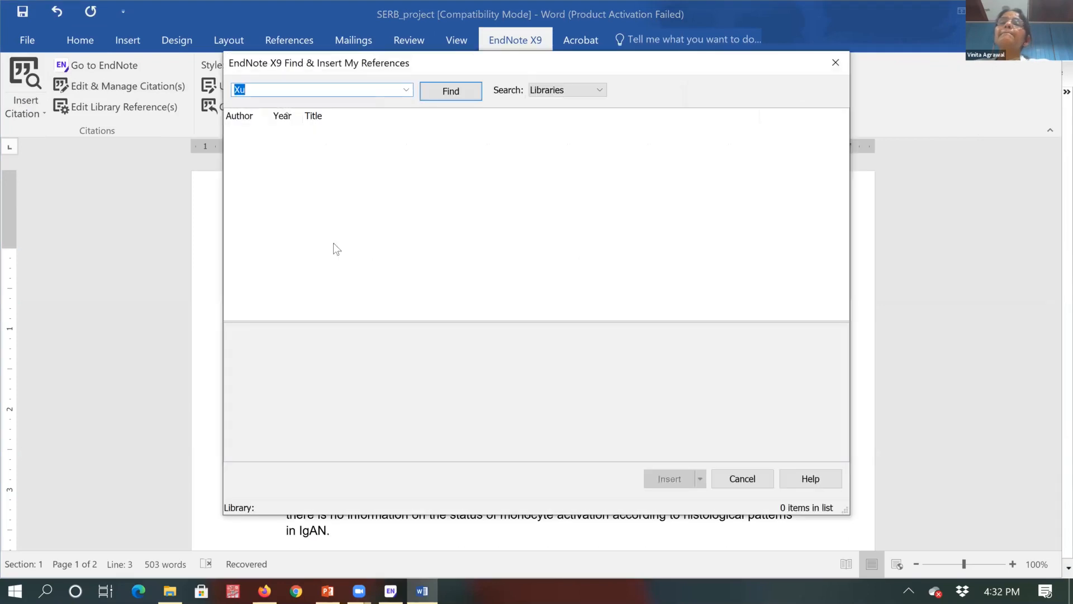
click(236, 156)
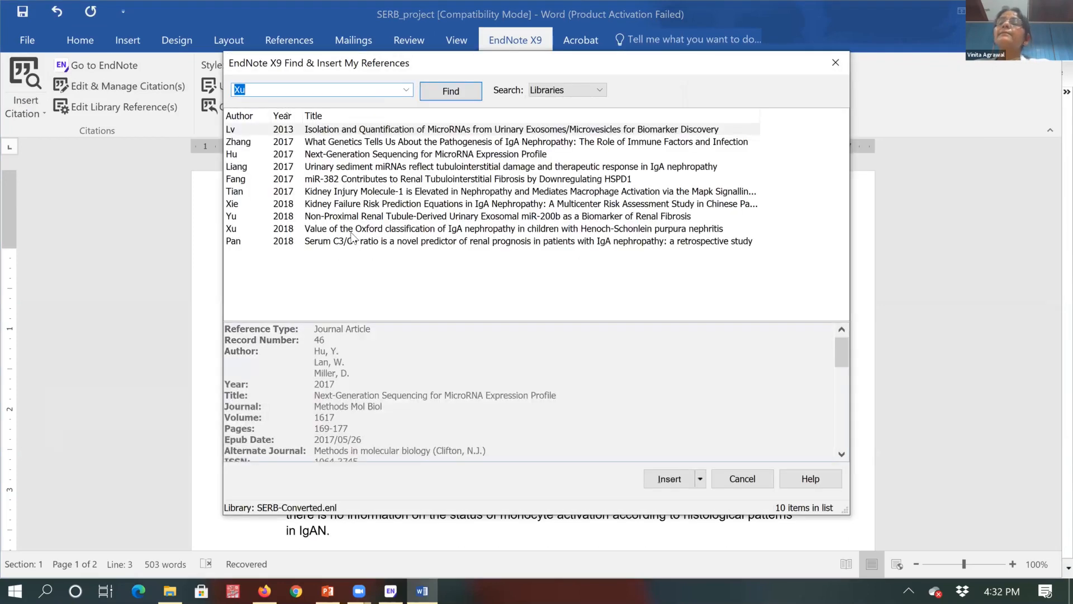
click(674, 475)
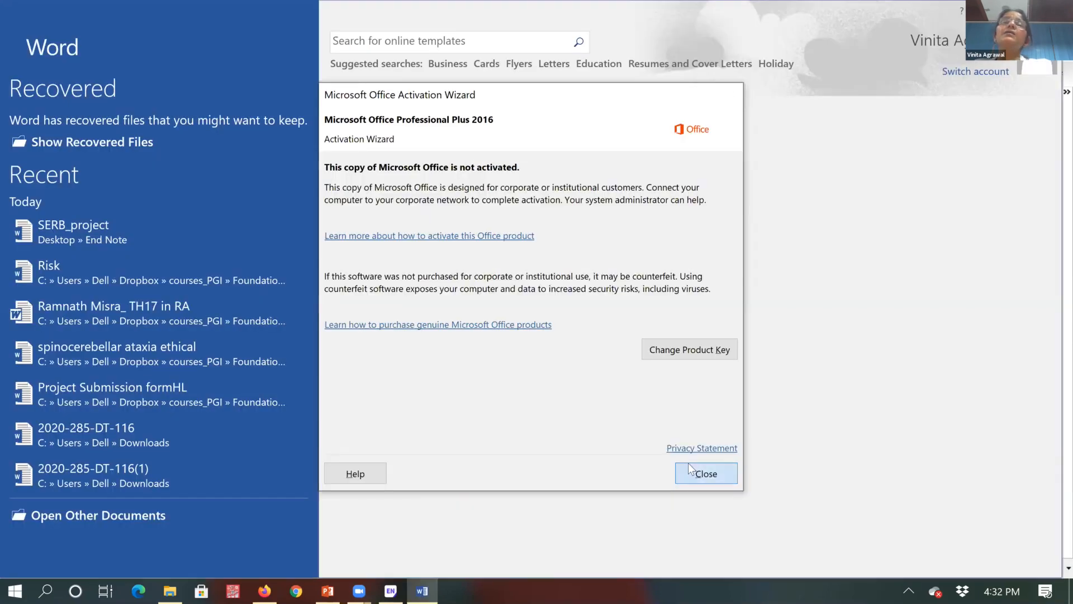
Dismiss the Office activation notice, reopen SERB_project without keeping the recovered files and return to the EndNote library.
click(700, 471)
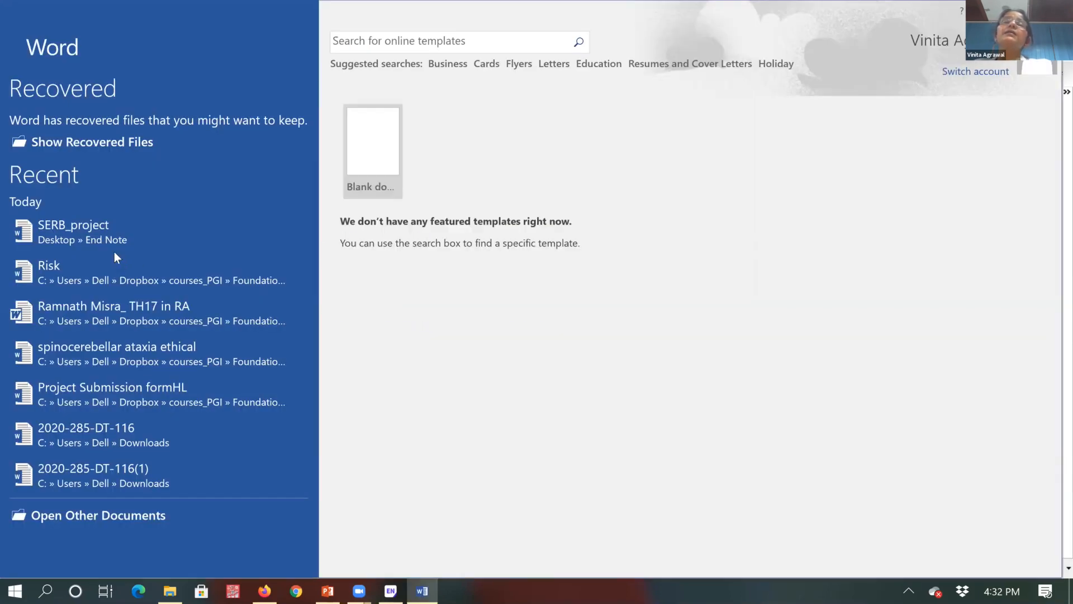
click(70, 224)
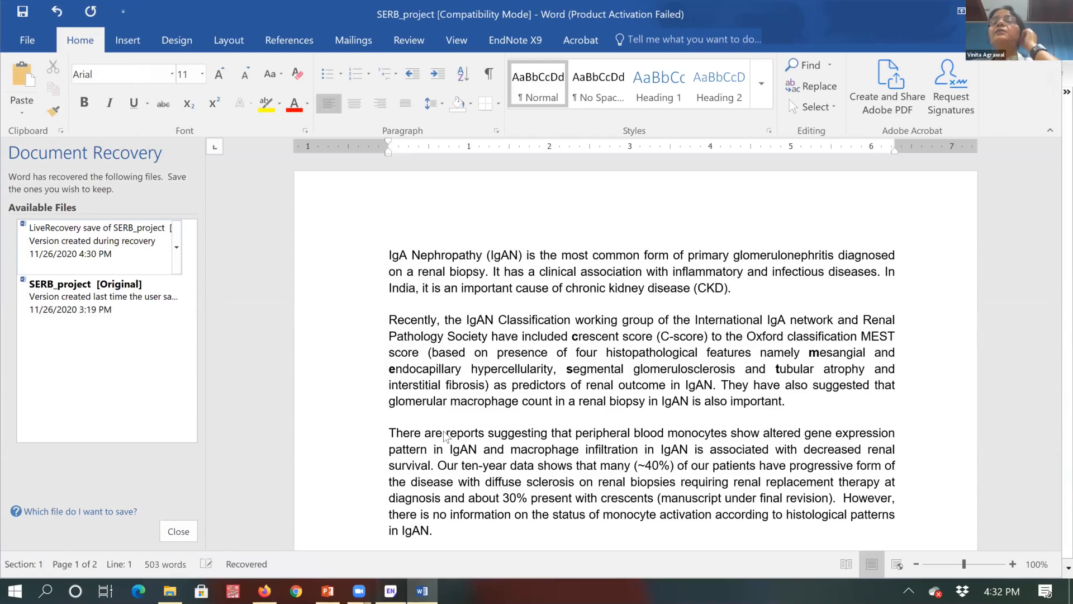
key(alt+Tab)
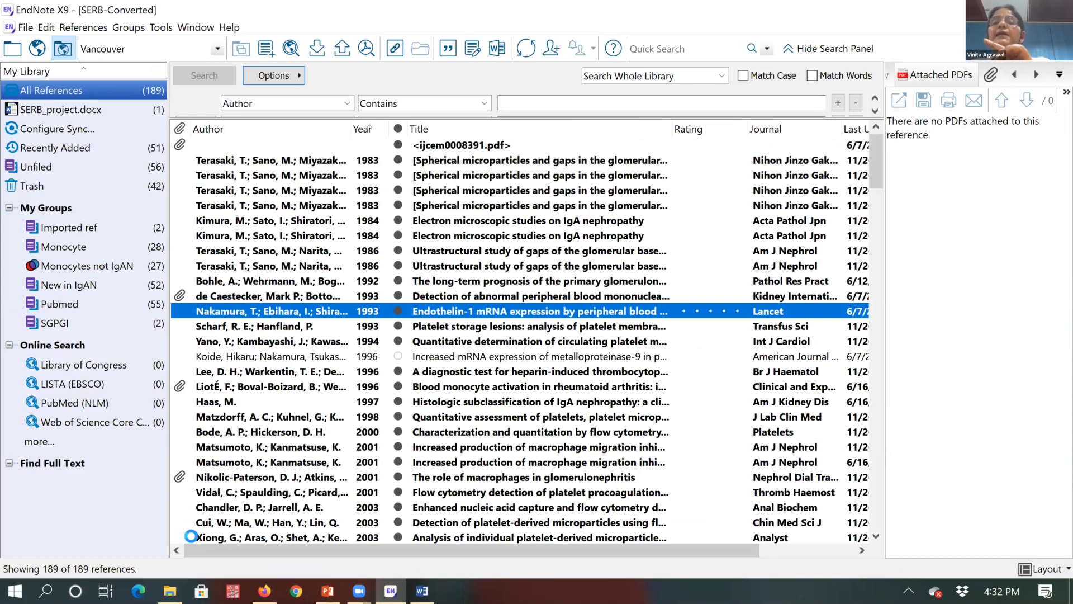
key(alt+Tab)
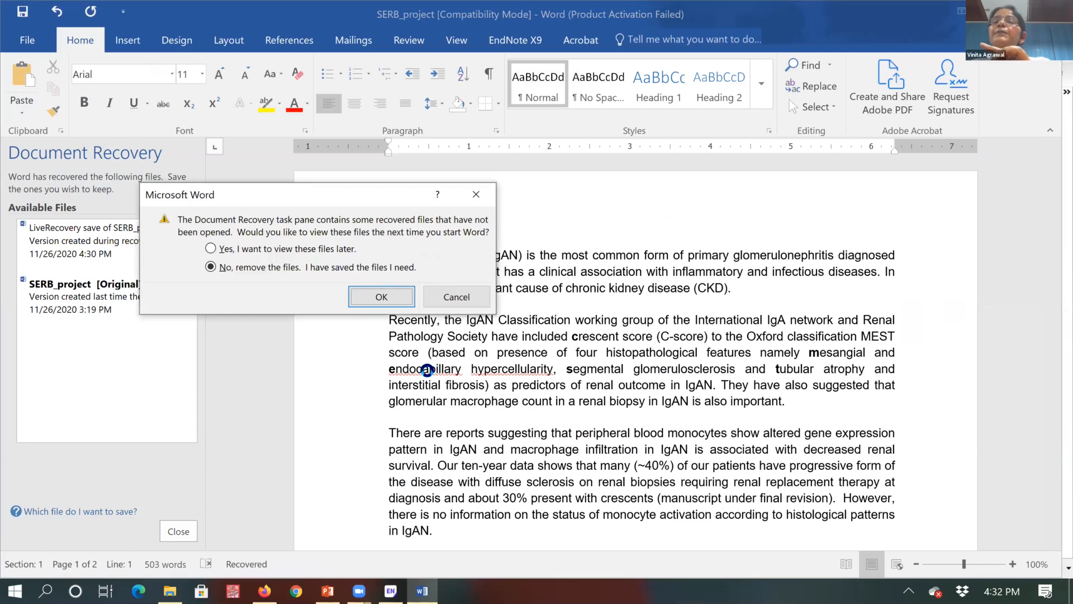
key(Return)
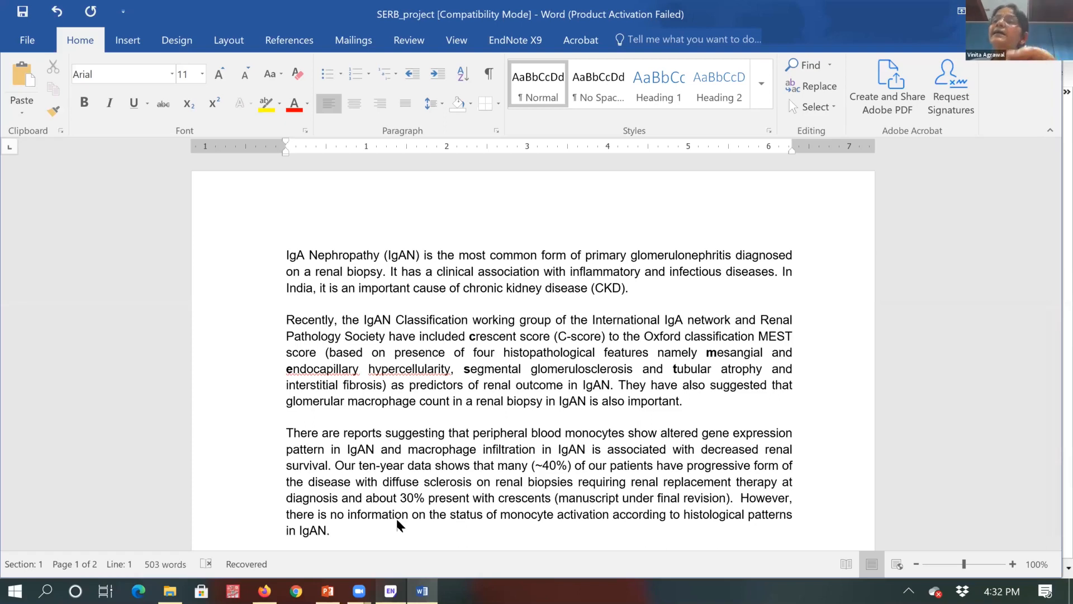
key(alt+Tab)
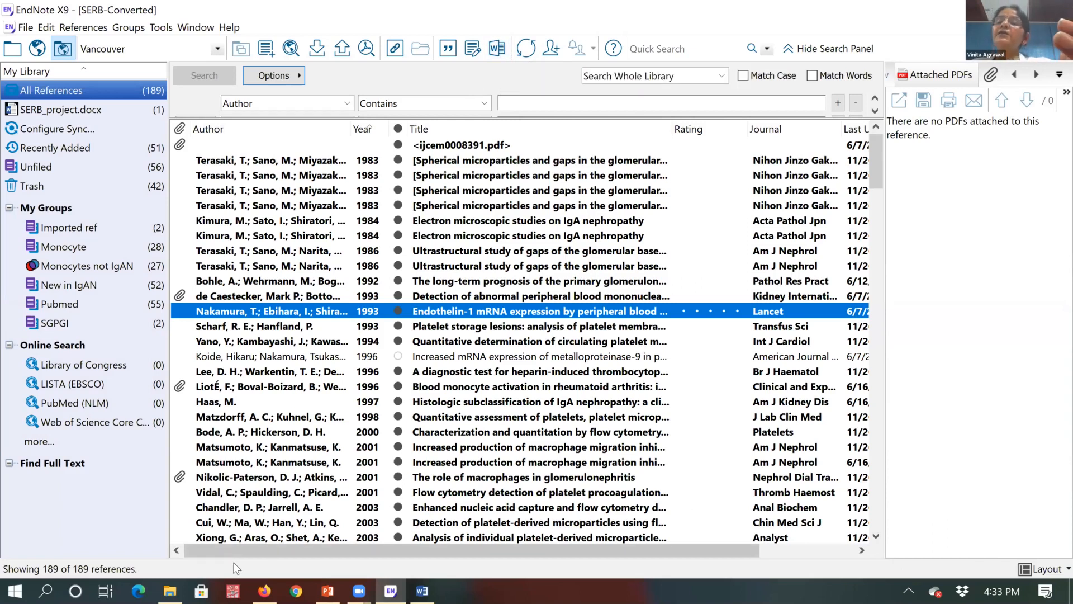
Switch to the SERB_project Word document and set its EndNote citation style to Amer J Pathology.
click(422, 591)
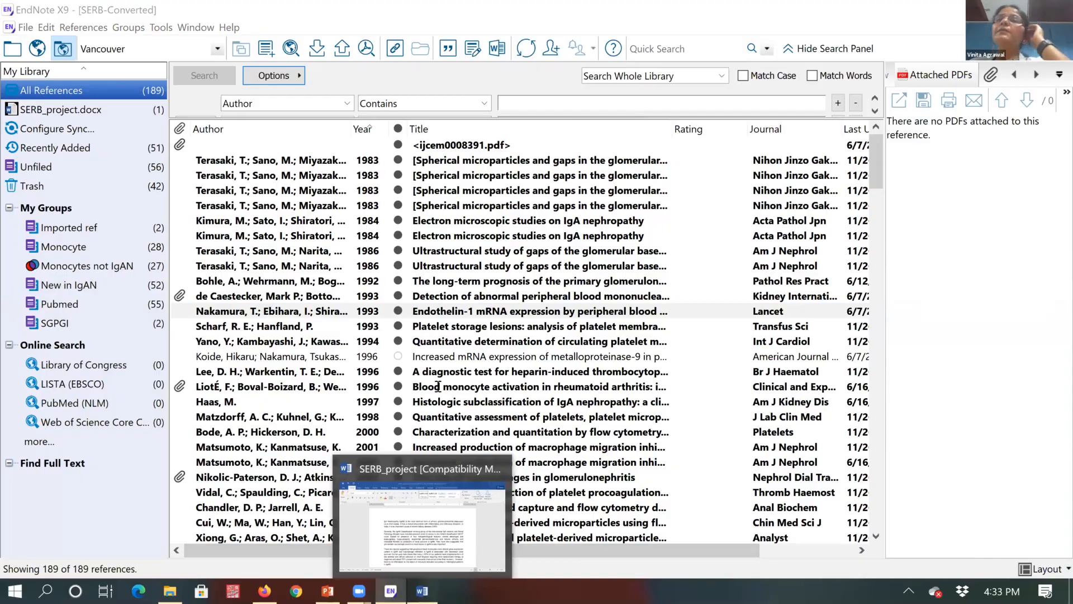
click(502, 44)
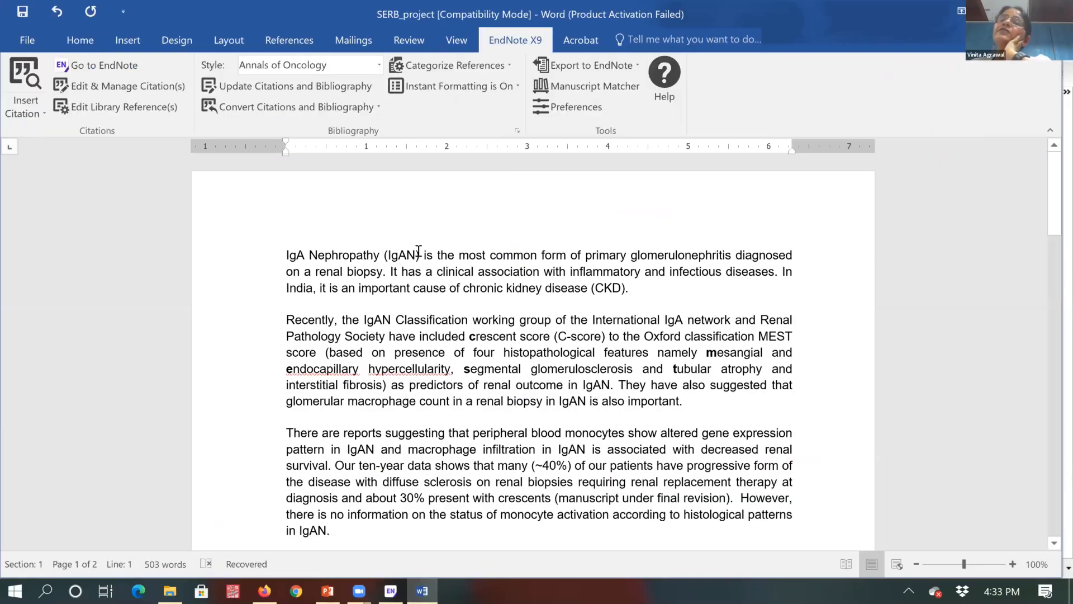
click(375, 61)
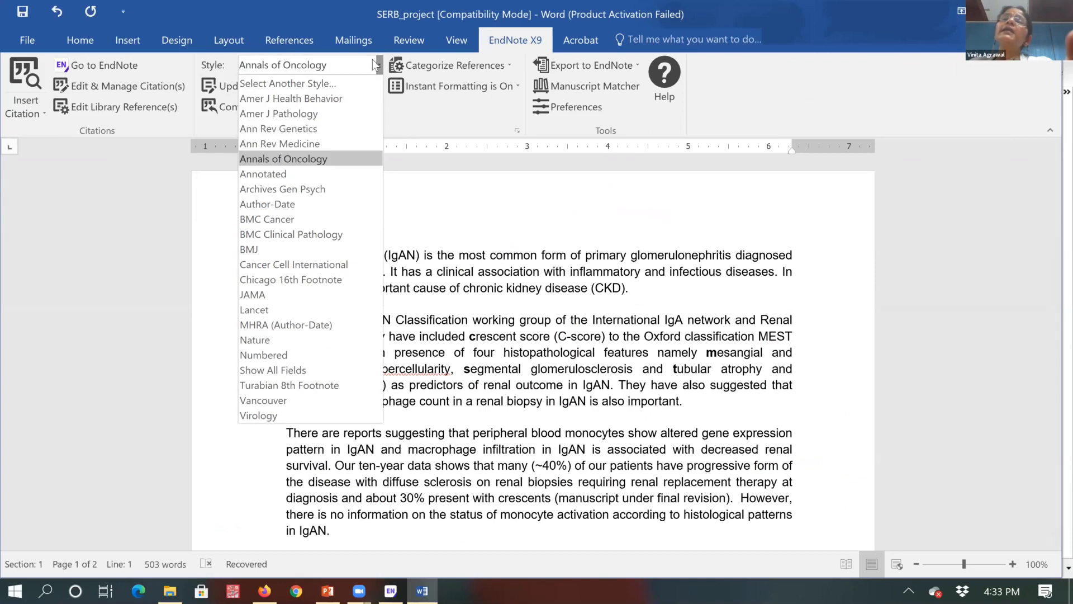
click(314, 114)
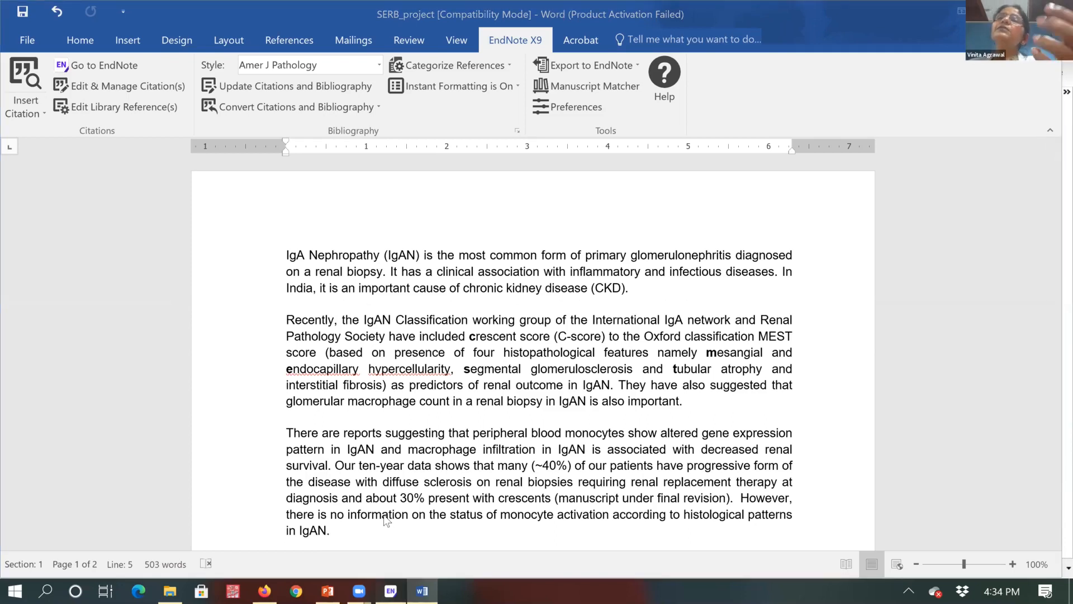
Open the bibliography configuration for SERB_project.docx and choose Lancet as the output style.
key(alt+Tab)
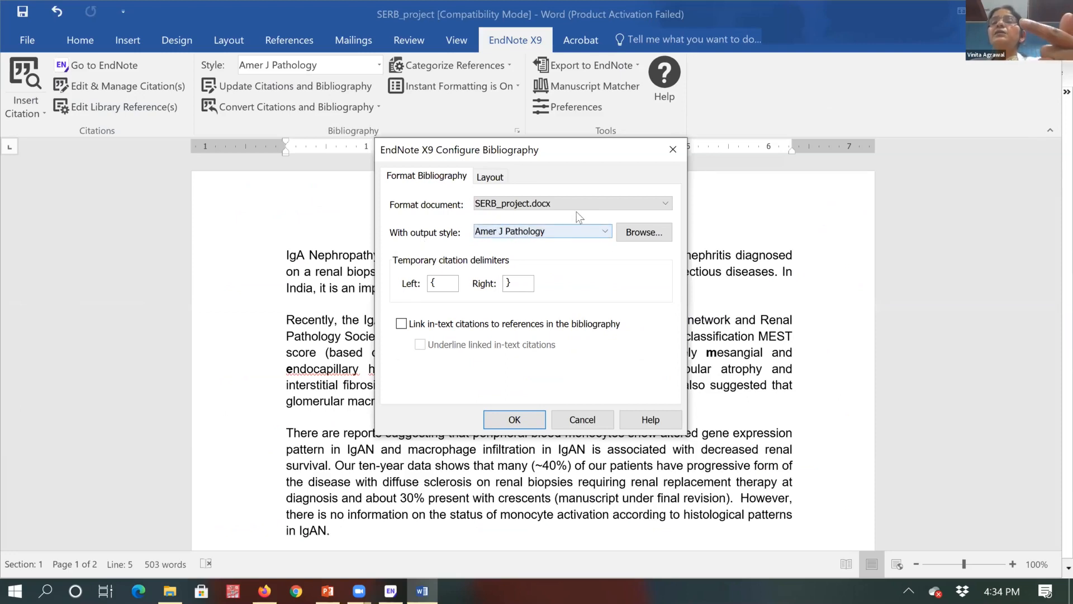
click(601, 233)
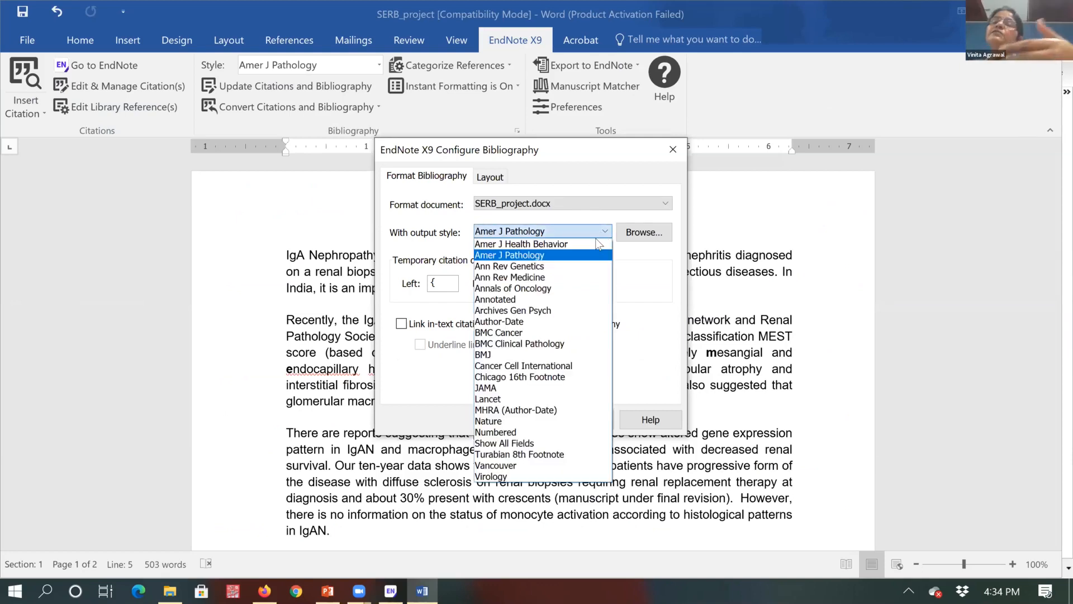
click(507, 400)
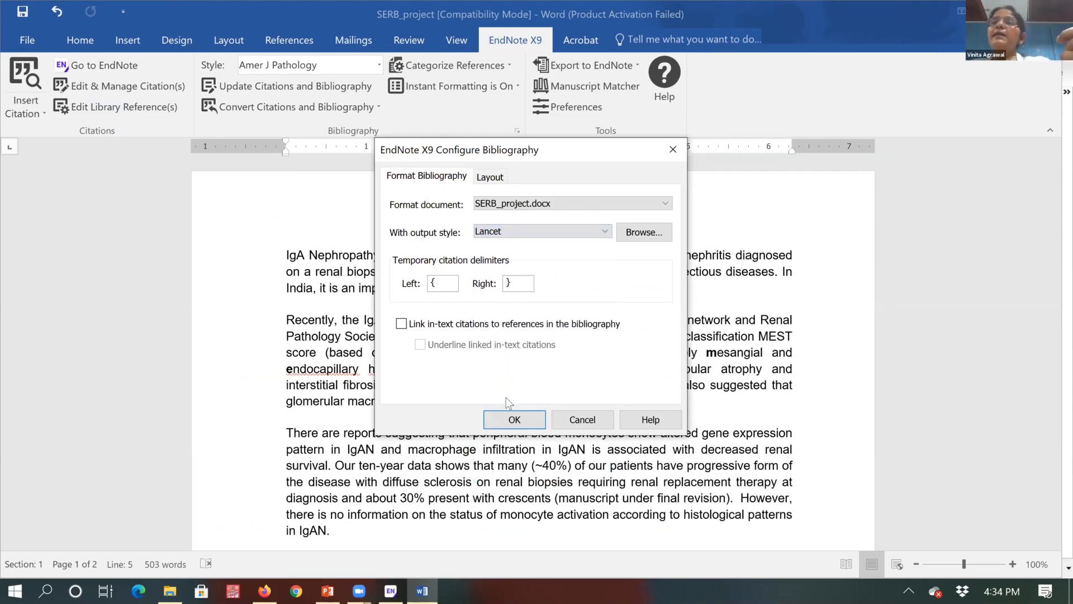
Browse the full list of EndNote styles, apply AAA Style Guide as the output style, and return to the EndNote library.
click(635, 236)
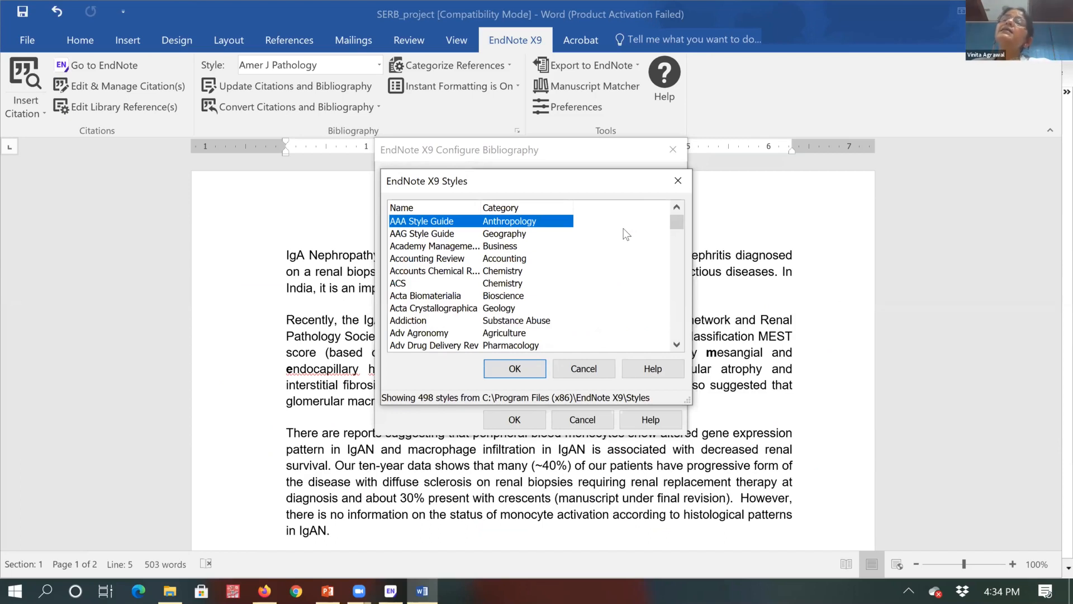
drag(674, 220, 673, 329)
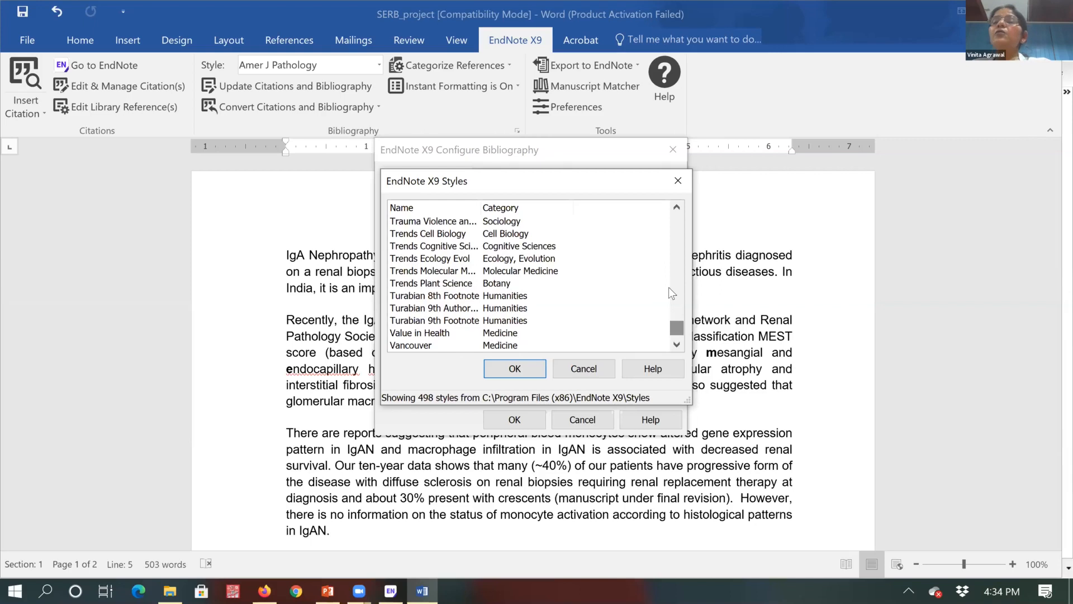
click(514, 369)
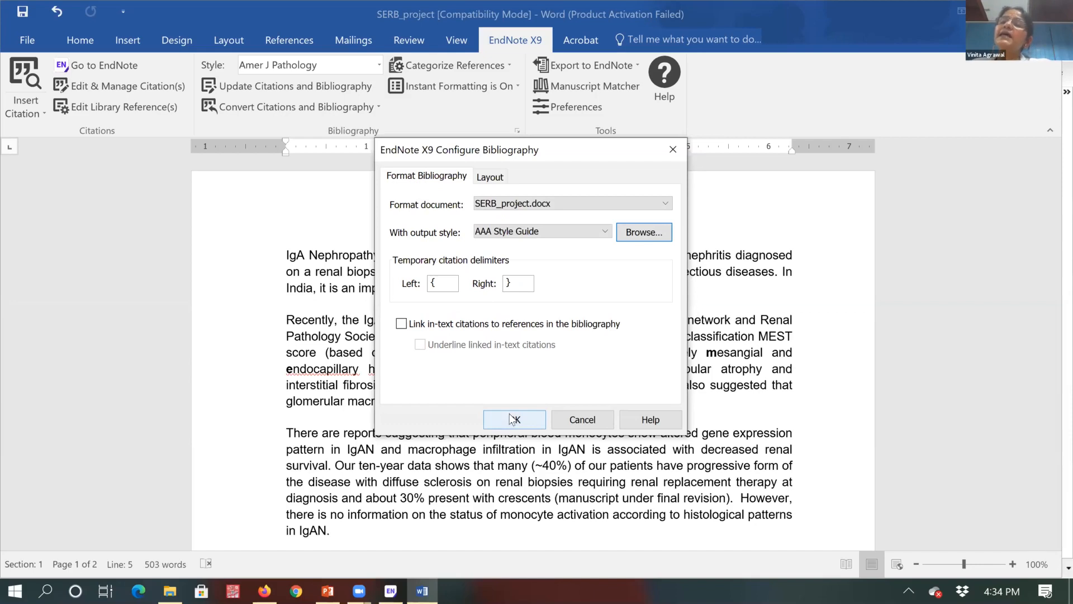
click(486, 420)
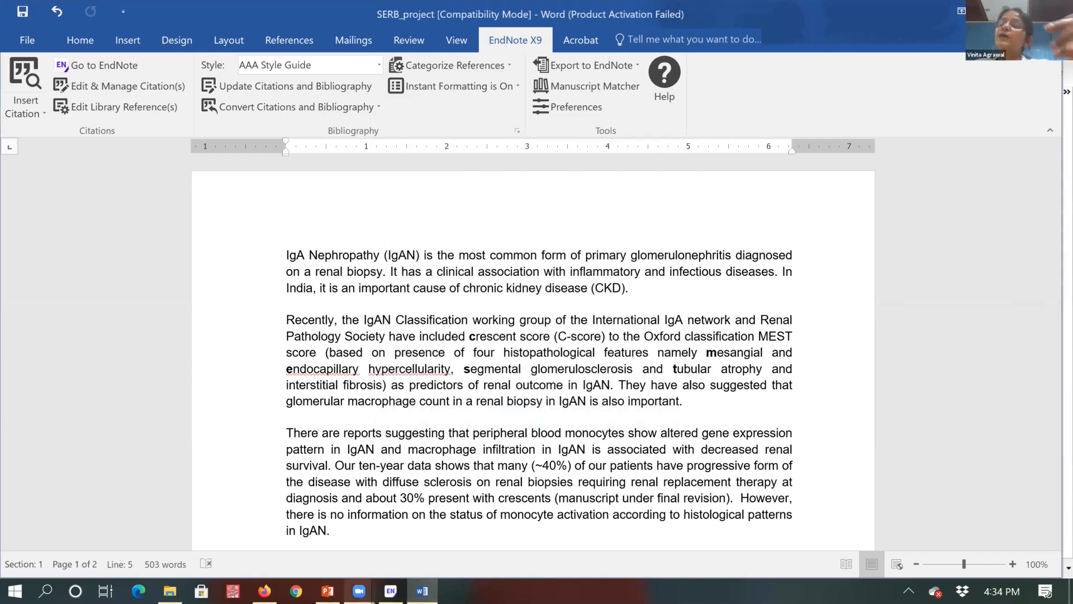
mouse_move(391, 591)
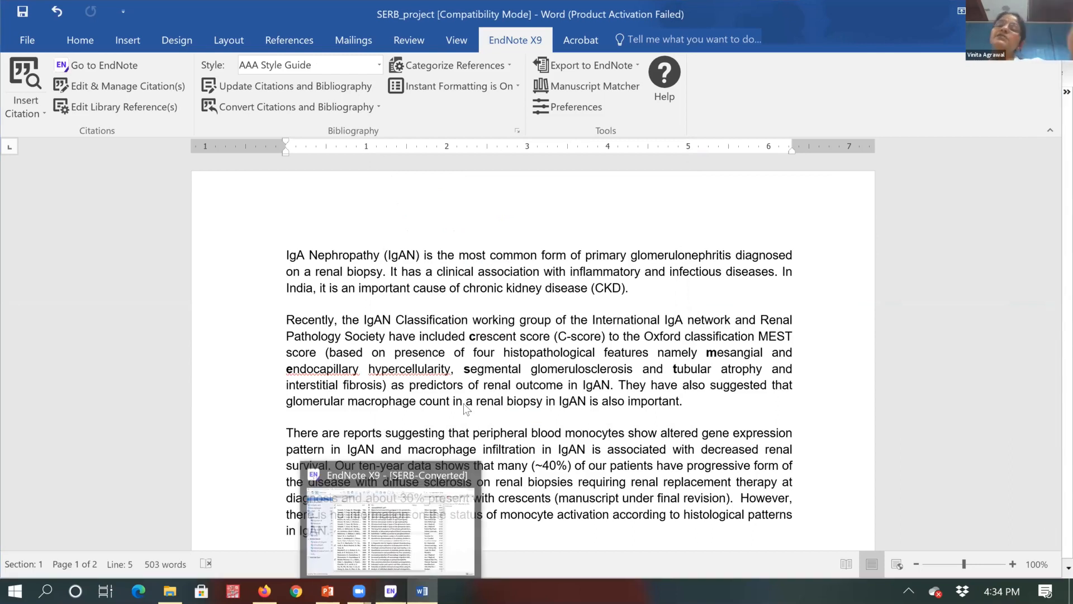
click(391, 591)
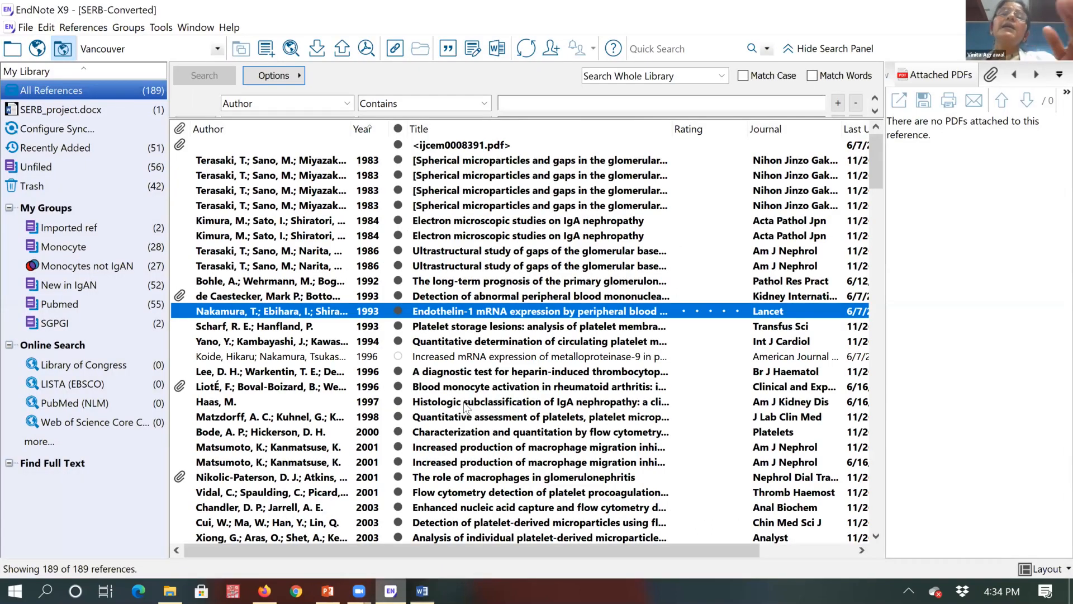